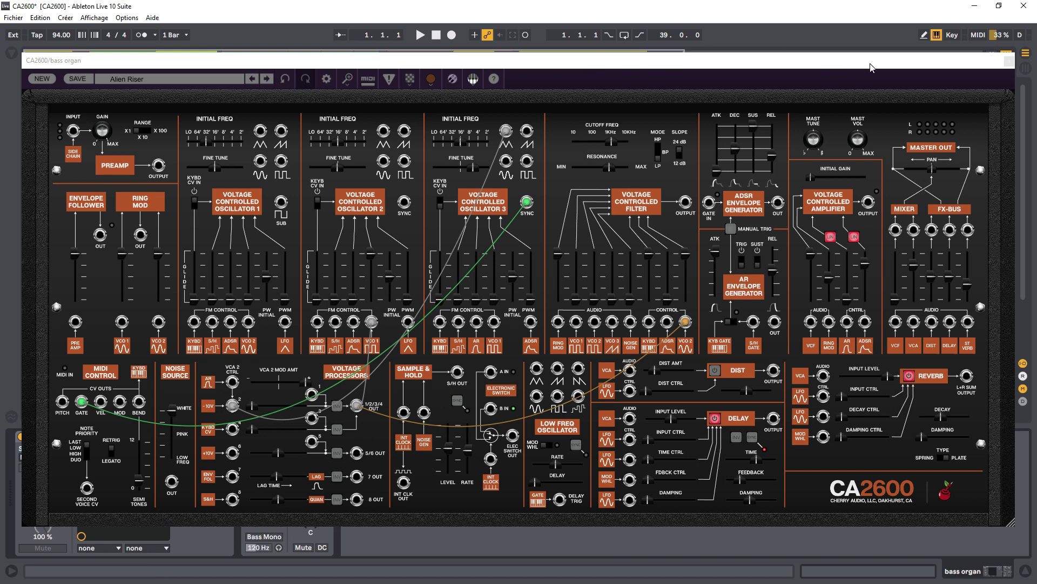
- Close the bass organ track's CA2600 window and select the seq bass track in the Session view
{"action": "left_click_drag", "start_coordinate": [869, 67], "coordinate": [864, 64]}
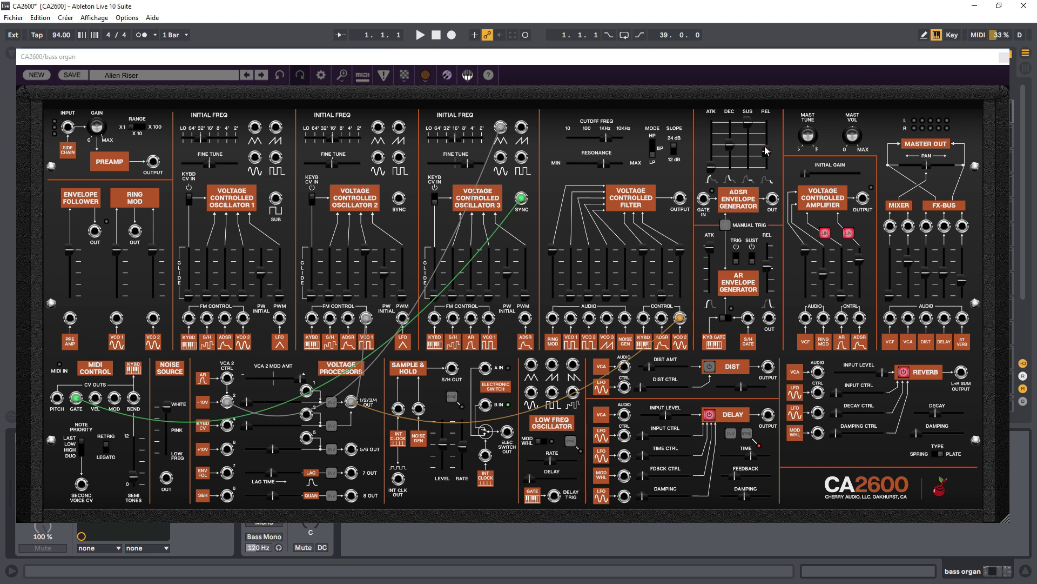
{"action": "left_click", "coordinate": [1005, 58]}
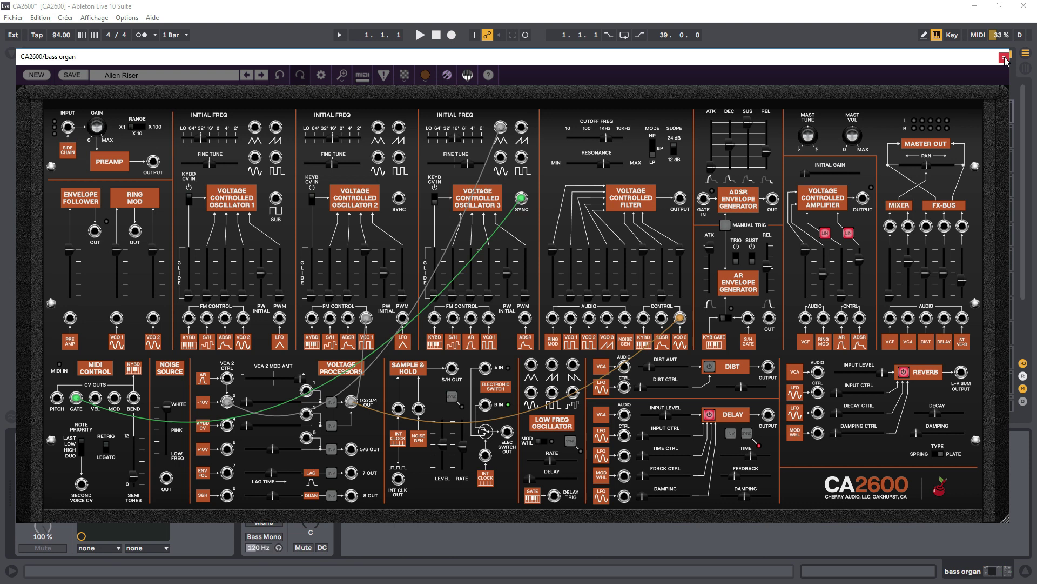
{"action": "left_click", "coordinate": [1004, 57]}
{"action": "key", "text": "Tab"}
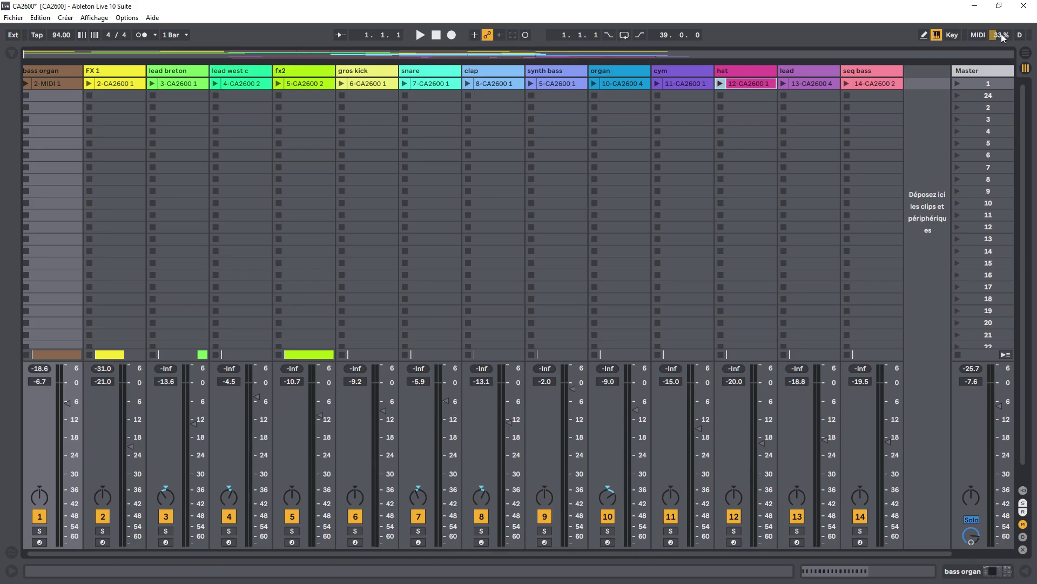
{"action": "left_click", "coordinate": [879, 73]}
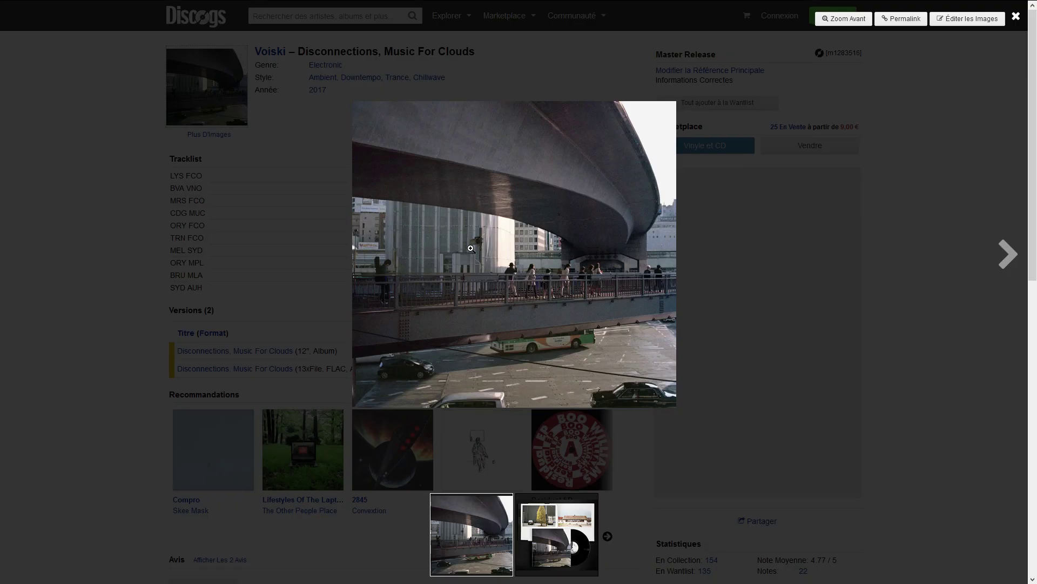
- Examine the second image of Voiski's "Disconnections, Music For Clouds" release on Discogs on its own, outside the gallery
{"action": "scroll", "coordinate": [472, 250], "scroll_direction": "down", "scroll_amount": 1}
{"action": "left_click", "coordinate": [570, 528]}
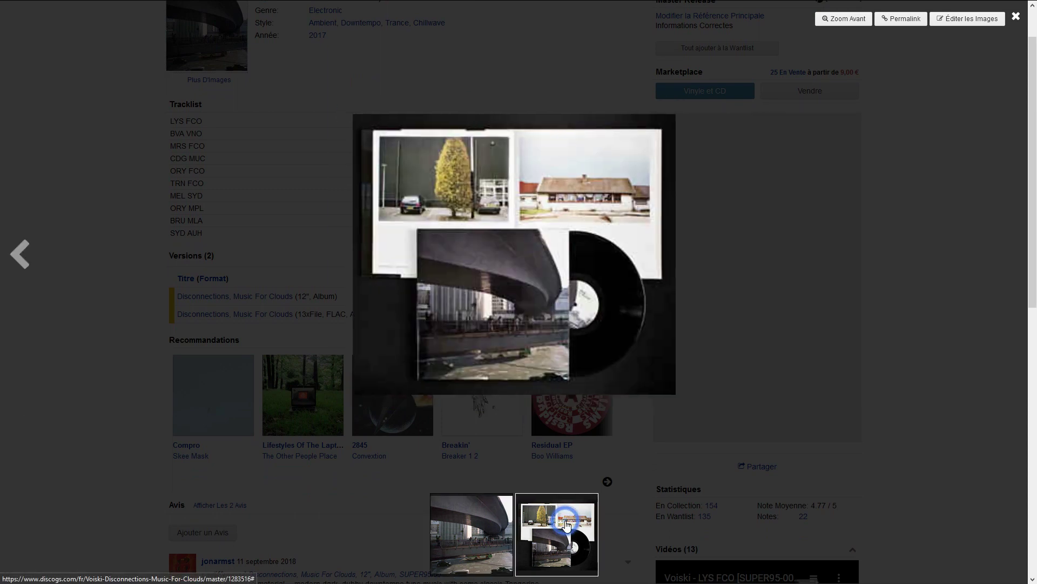
{"action": "right_click", "coordinate": [554, 285]}
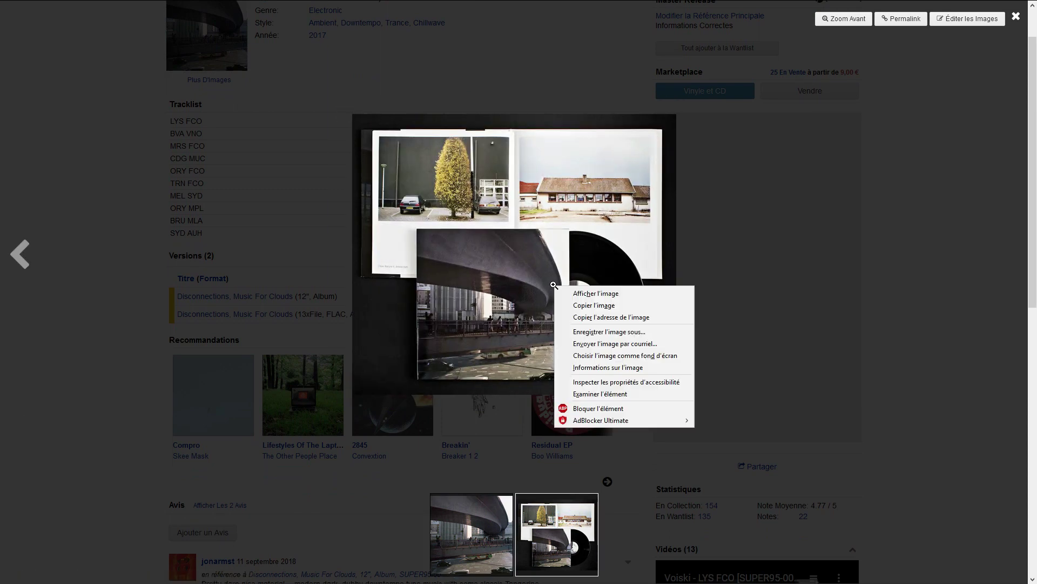
{"action": "key", "text": "h"}
{"action": "left_click", "coordinate": [546, 292]}
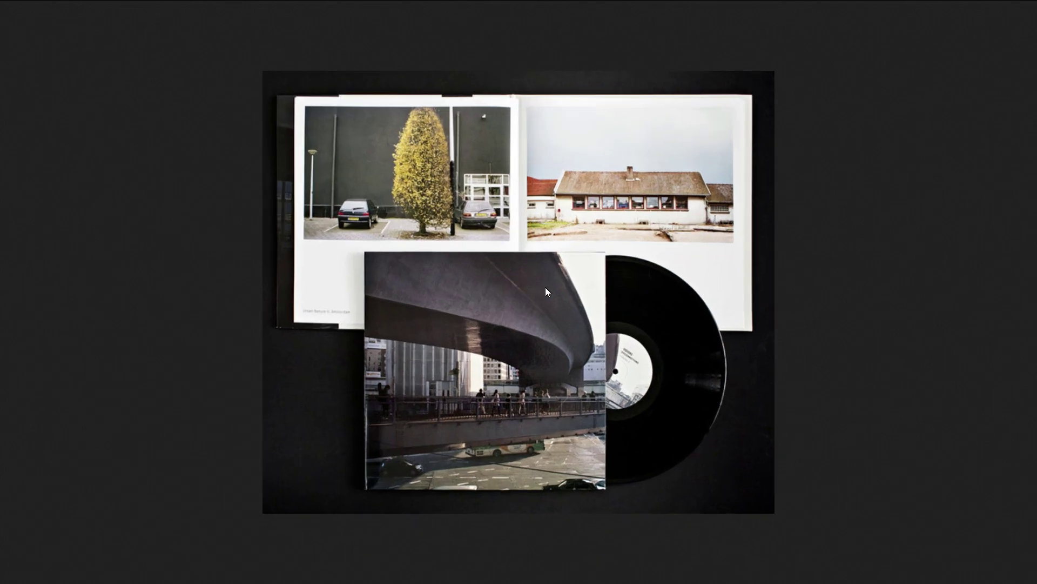
{"action": "left_click", "coordinate": [546, 288]}
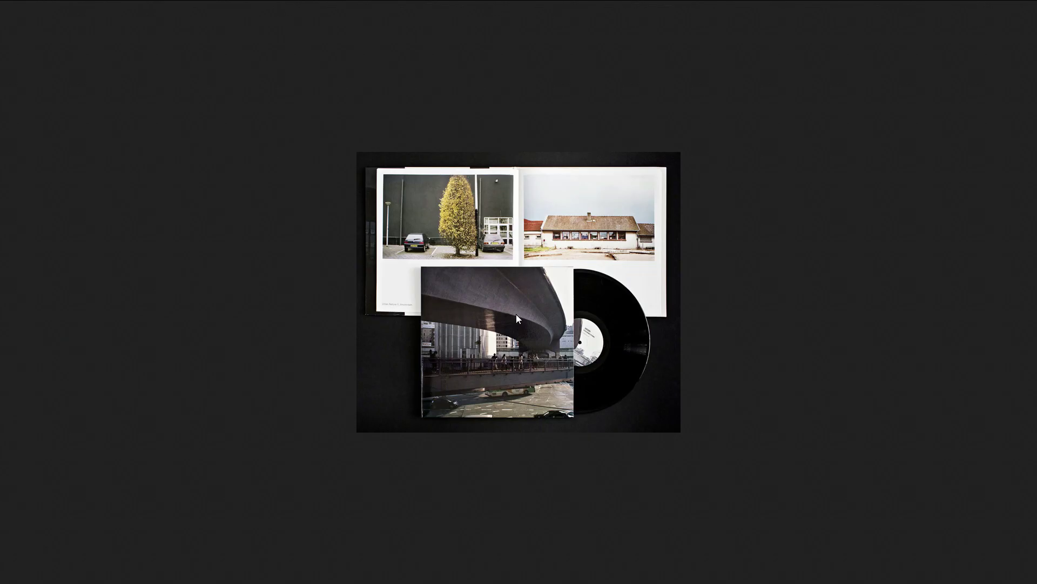
{"action": "left_click", "coordinate": [556, 296]}
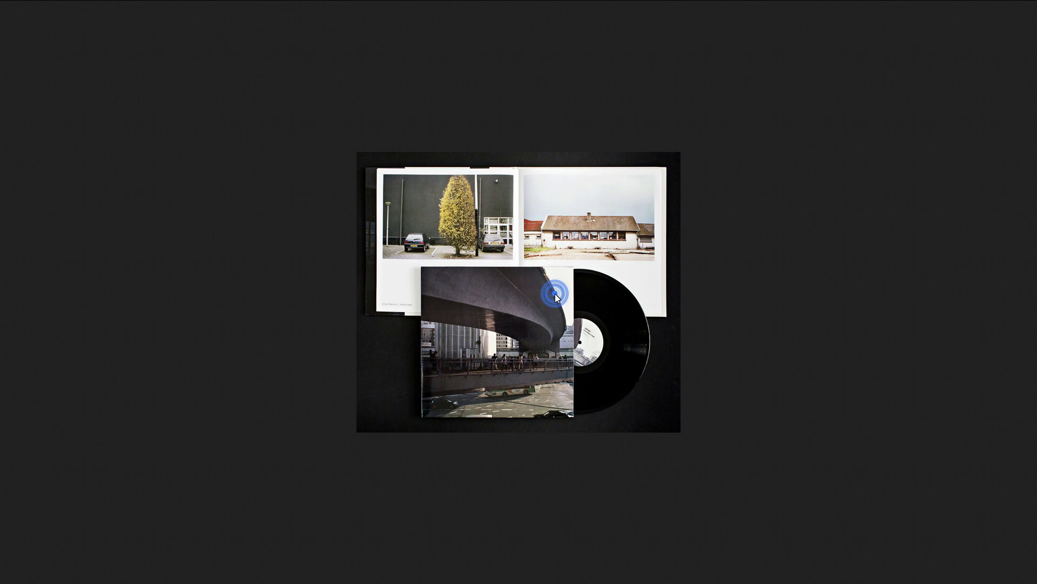
{"action": "key", "text": "Escape"}
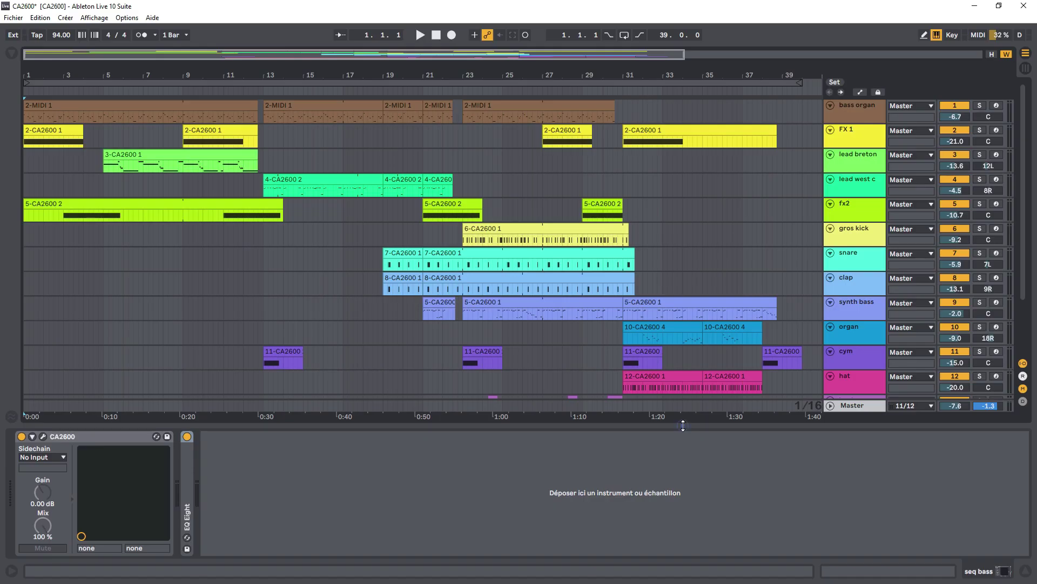
- Switch back and forth between the set's Arrangement and Session views to compare them, ending in the Session view
{"action": "key", "text": "Tab"}
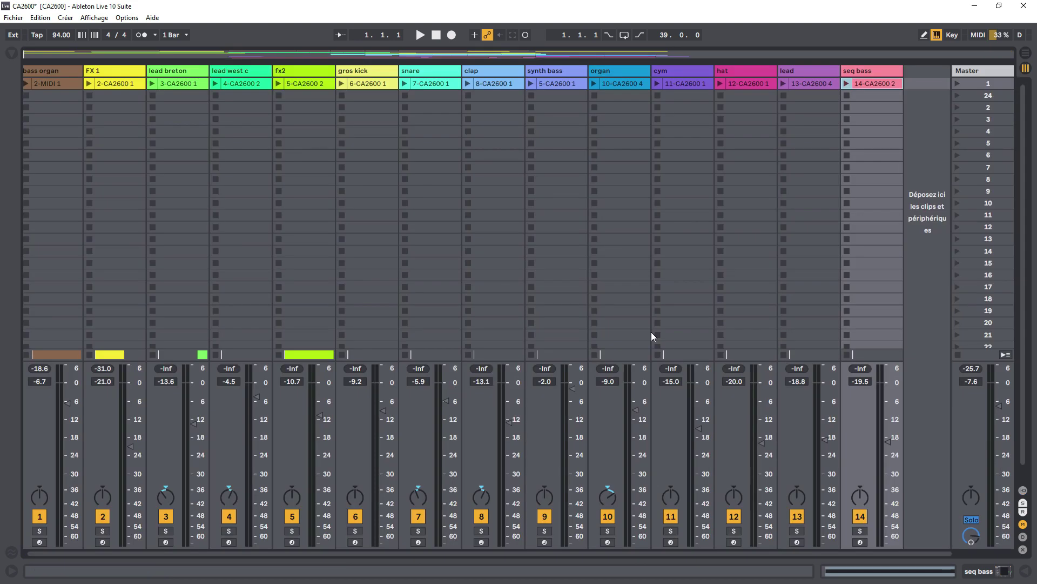
{"action": "key", "text": "Tab"}
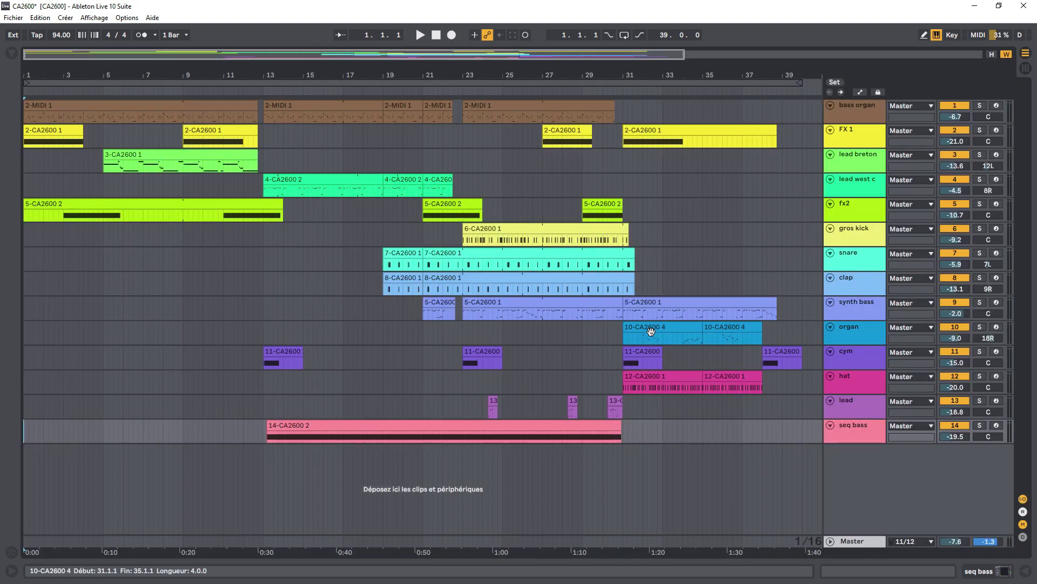
{"action": "key", "text": "Tab"}
{"action": "key", "text": "Tab"}
{"action": "key", "text": "Tab"}
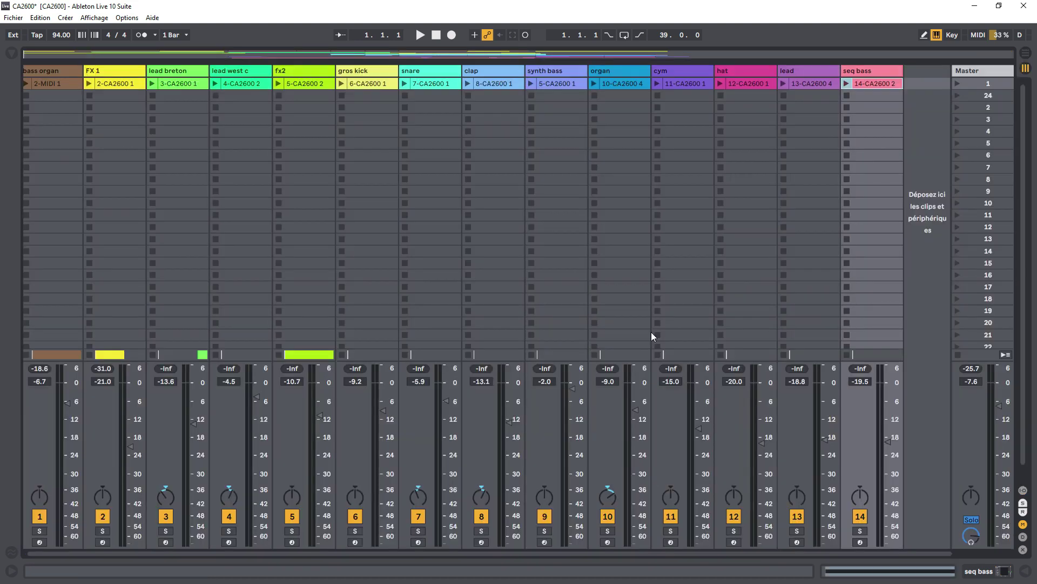
{"action": "key", "text": "Tab"}
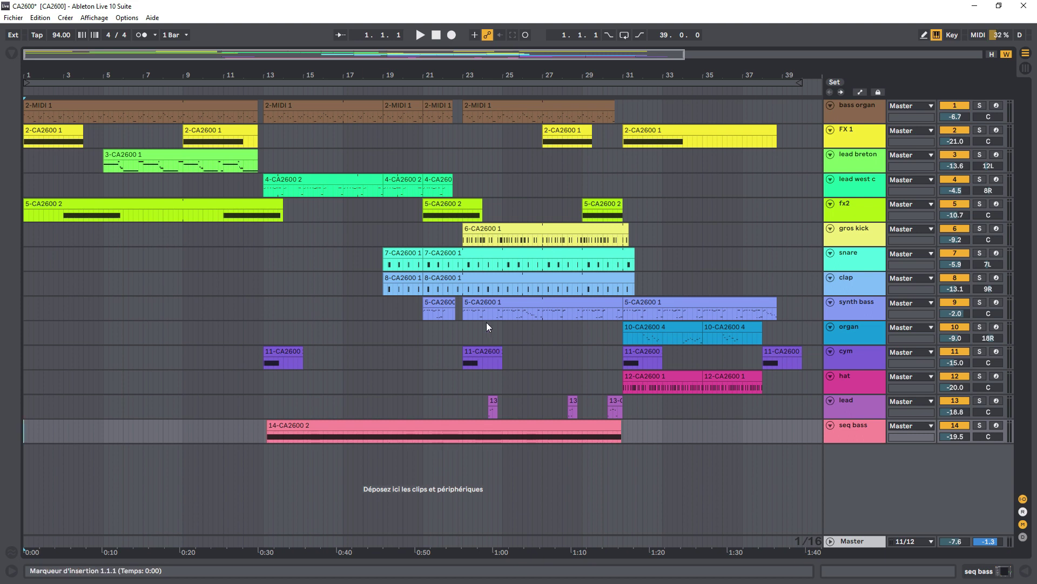
{"action": "key", "text": "Tab"}
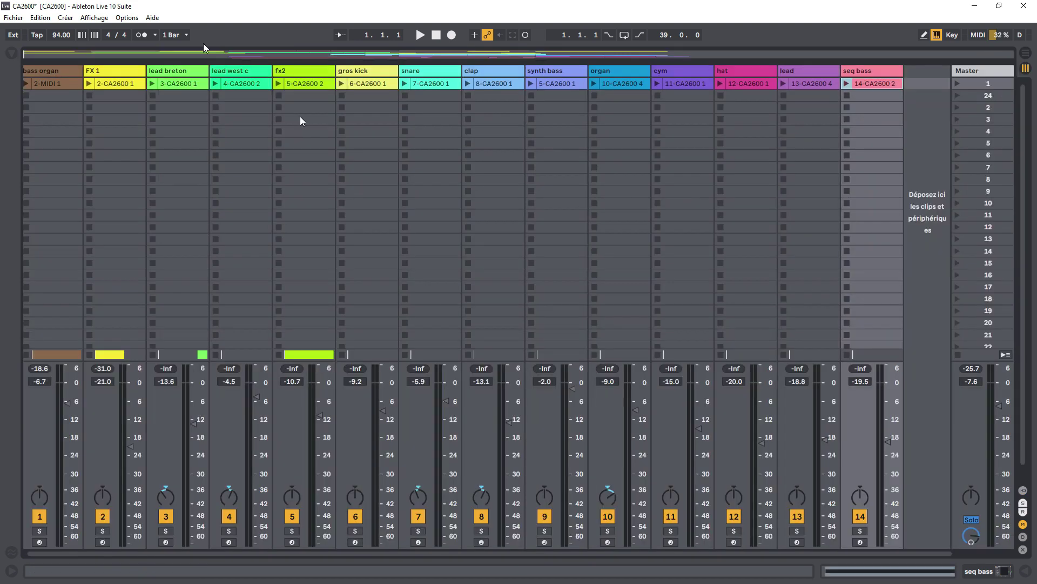
- Open the bass organ track's CA2600, look through its preset list, and close the synth window
{"action": "double_click", "coordinate": [58, 69]}
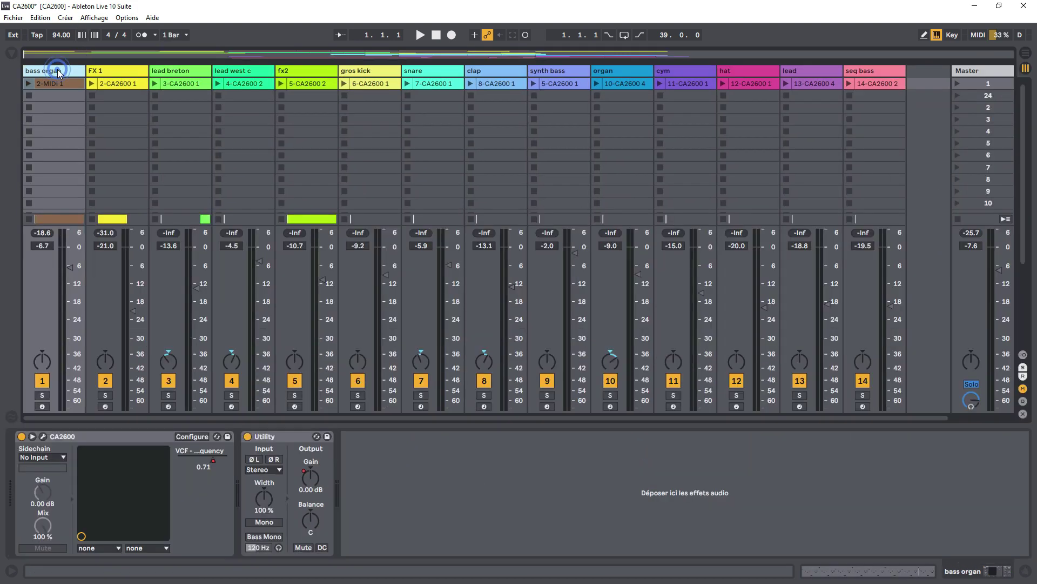
{"action": "left_click", "coordinate": [43, 437]}
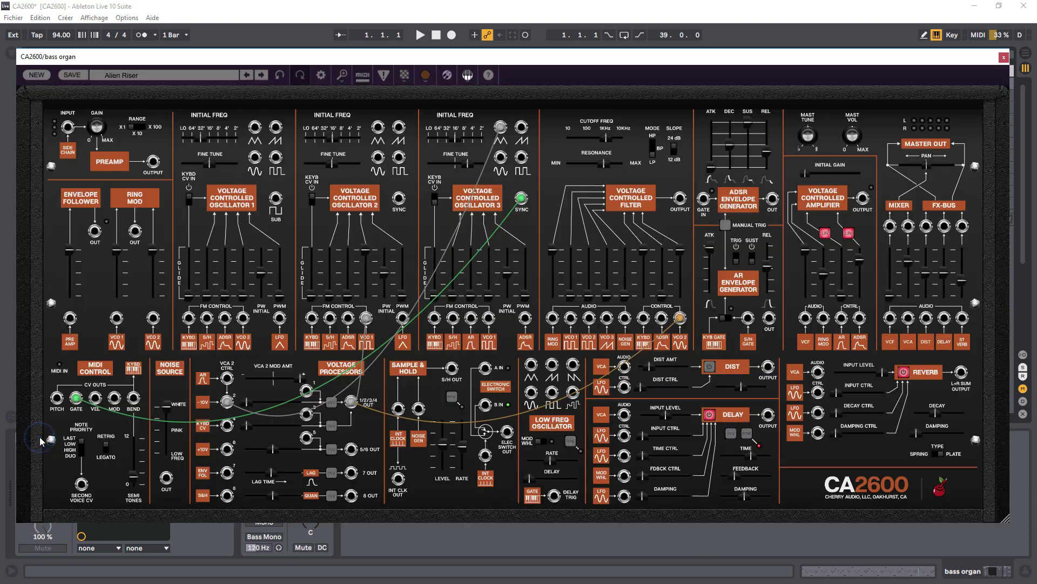
{"action": "left_click", "coordinate": [162, 76]}
{"action": "scroll", "coordinate": [296, 225], "scroll_direction": "down", "scroll_amount": 5}
{"action": "left_click", "coordinate": [356, 224]}
{"action": "left_click", "coordinate": [1004, 57]}
- Save the set and play the song from the start in the Arrangement view
{"action": "key", "text": "Tab"}
{"action": "key", "text": "ctrl+s"}
{"action": "left_click", "coordinate": [419, 35]}
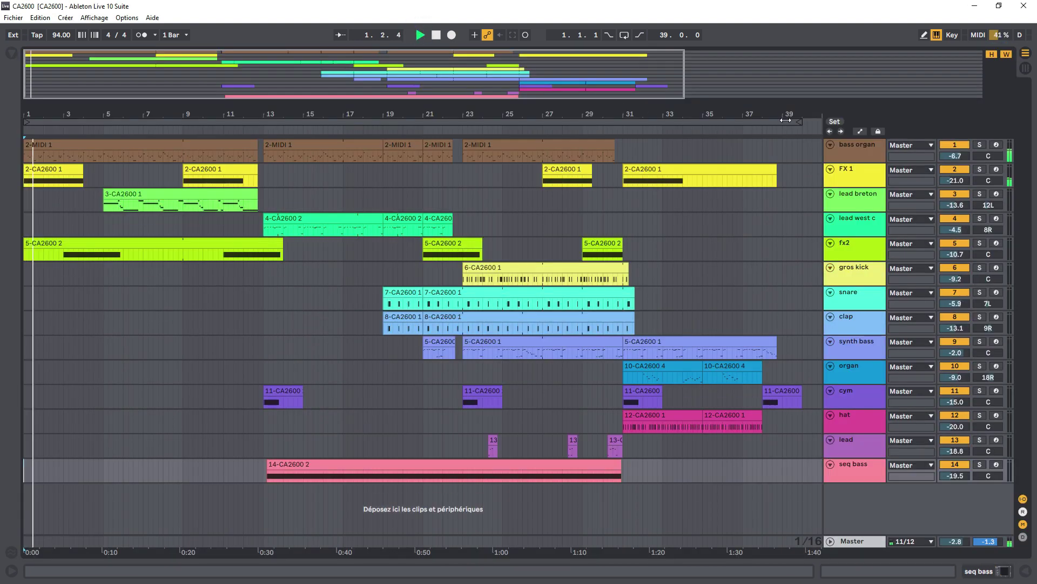
- Inspect the CA2600 patch on the bass organ track during playback and close its window
{"action": "left_click", "coordinate": [862, 148]}
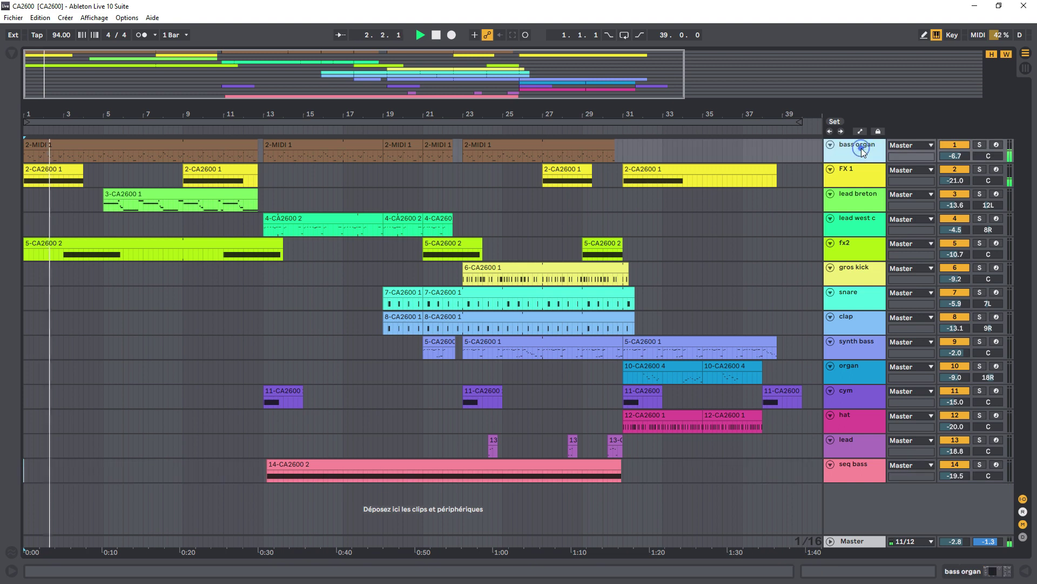
{"action": "double_click", "coordinate": [861, 148]}
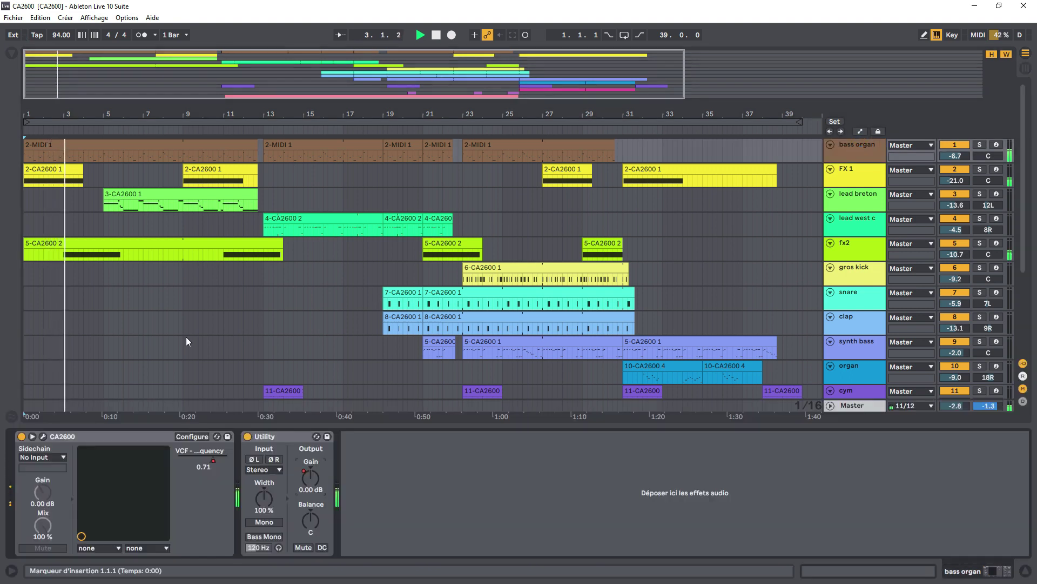
{"action": "left_click", "coordinate": [43, 436]}
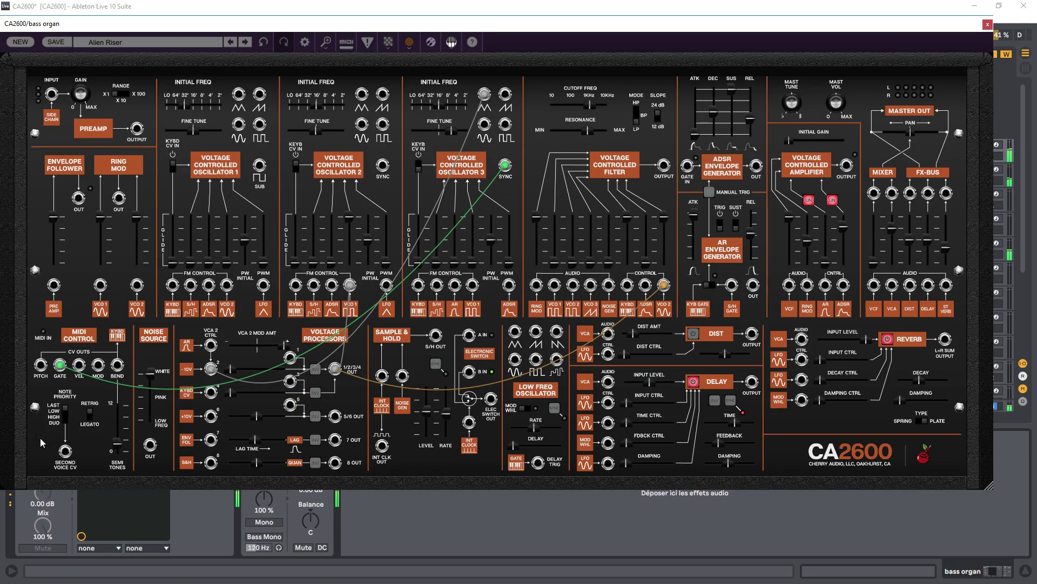
{"action": "left_click_drag", "start_coordinate": [371, 23], "coordinate": [406, 40]}
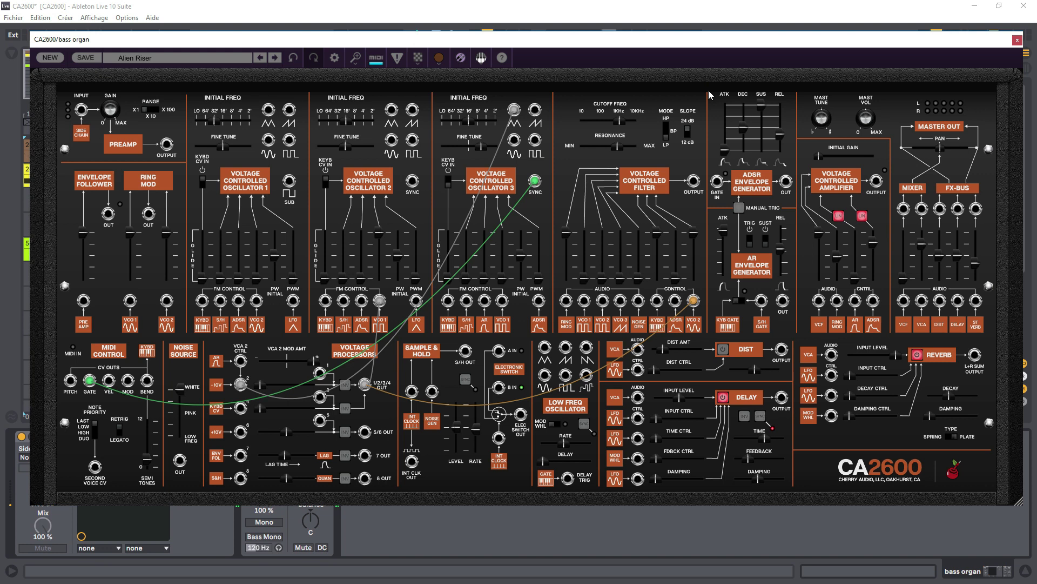
{"action": "left_click", "coordinate": [1016, 40]}
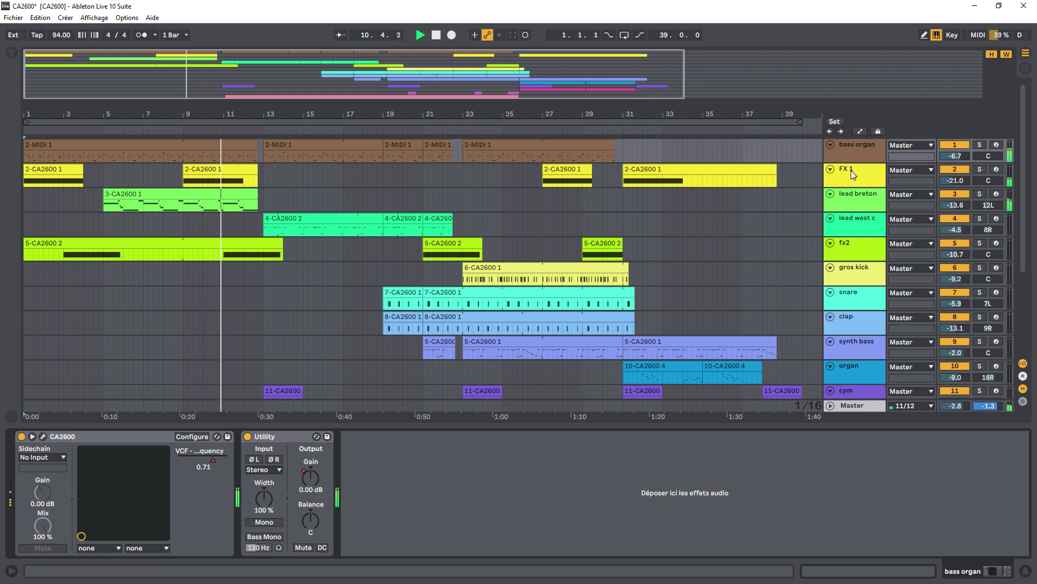
- Inspect the CA2600 patch on the FX 1 track and close its window
{"action": "left_click", "coordinate": [807, 168]}
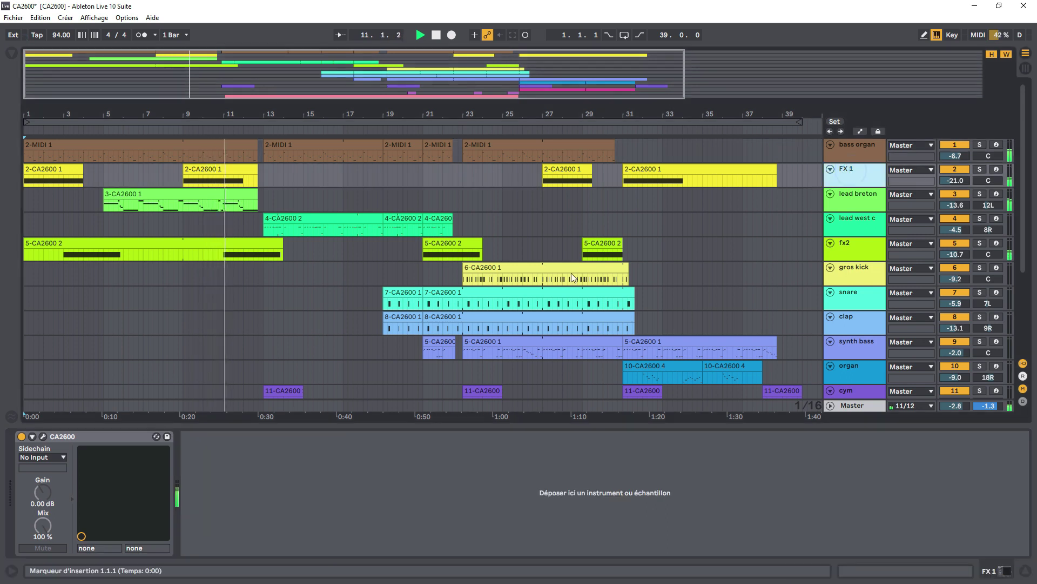
{"action": "left_click", "coordinate": [43, 436]}
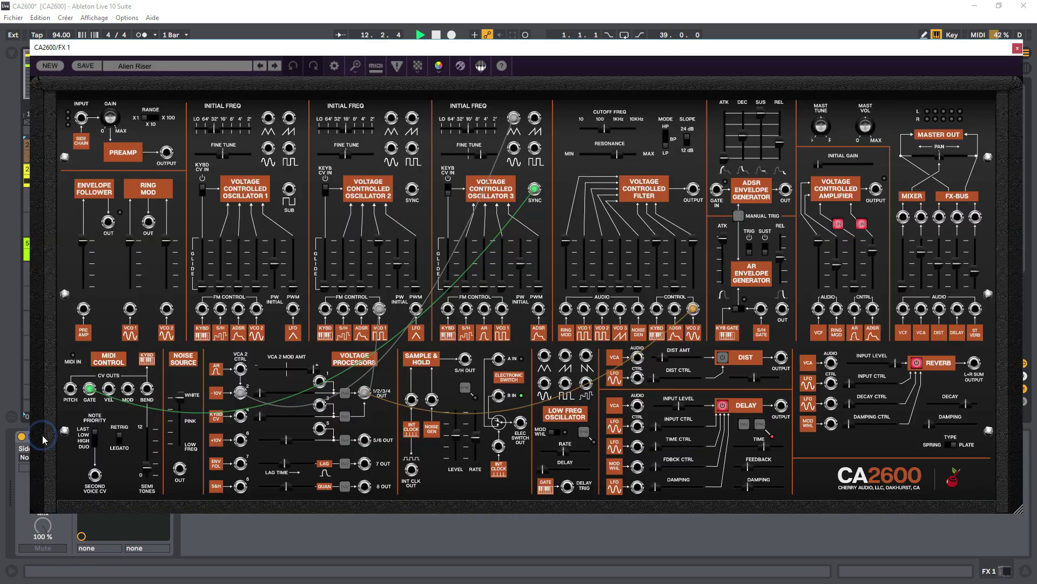
{"action": "left_click", "coordinate": [1018, 49]}
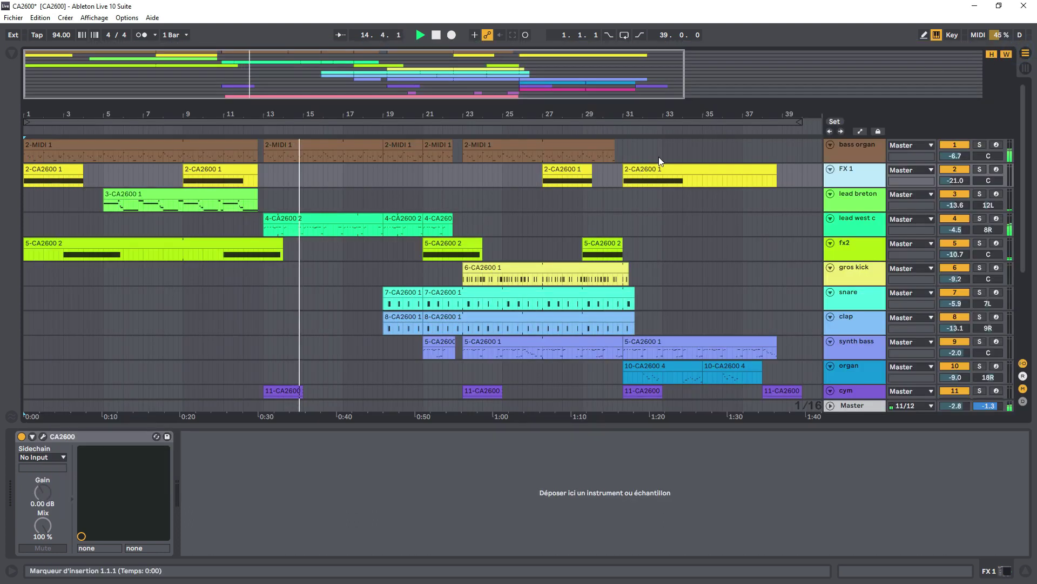
- Inspect the CA2600 patch on the seq bass track, moving its window fully into view, and close it
{"action": "scroll", "coordinate": [660, 167], "scroll_direction": "down", "scroll_amount": 3}
{"action": "scroll", "coordinate": [659, 167], "scroll_direction": "down", "scroll_amount": 2}
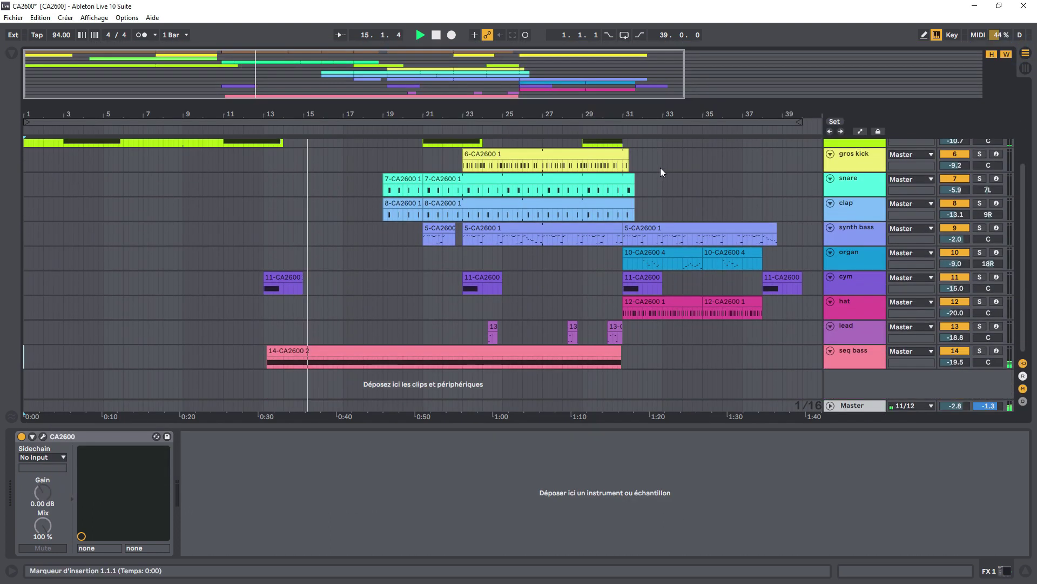
{"action": "left_click", "coordinate": [860, 351]}
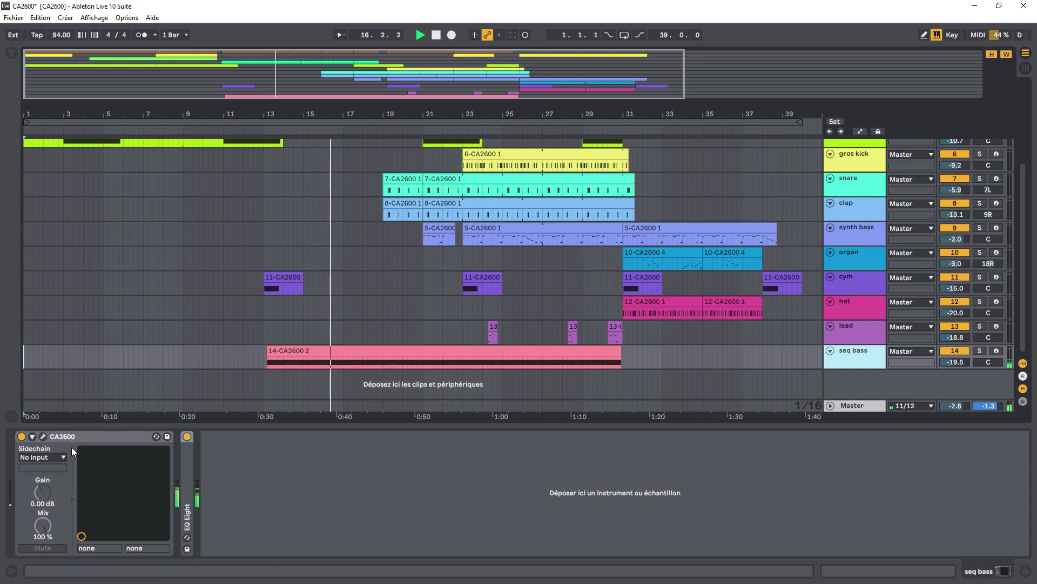
{"action": "left_click", "coordinate": [43, 437]}
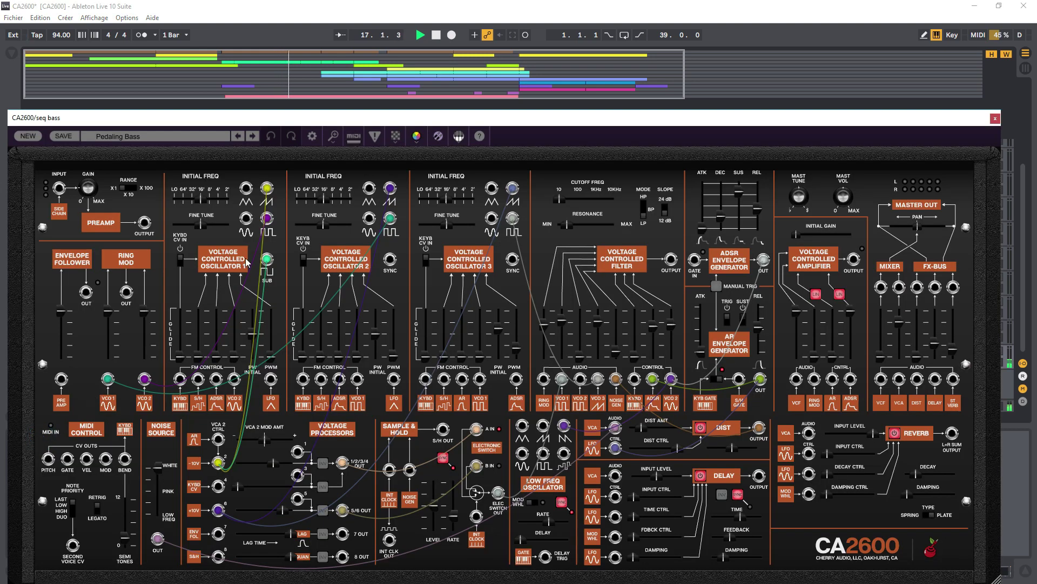
{"action": "left_click_drag", "start_coordinate": [387, 116], "coordinate": [390, 73]}
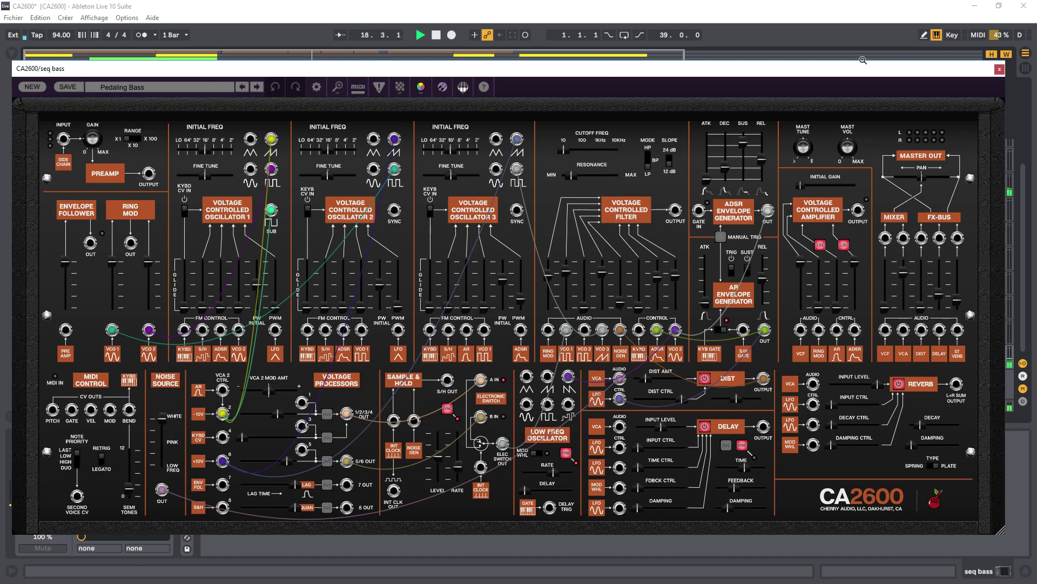
{"action": "left_click", "coordinate": [999, 70]}
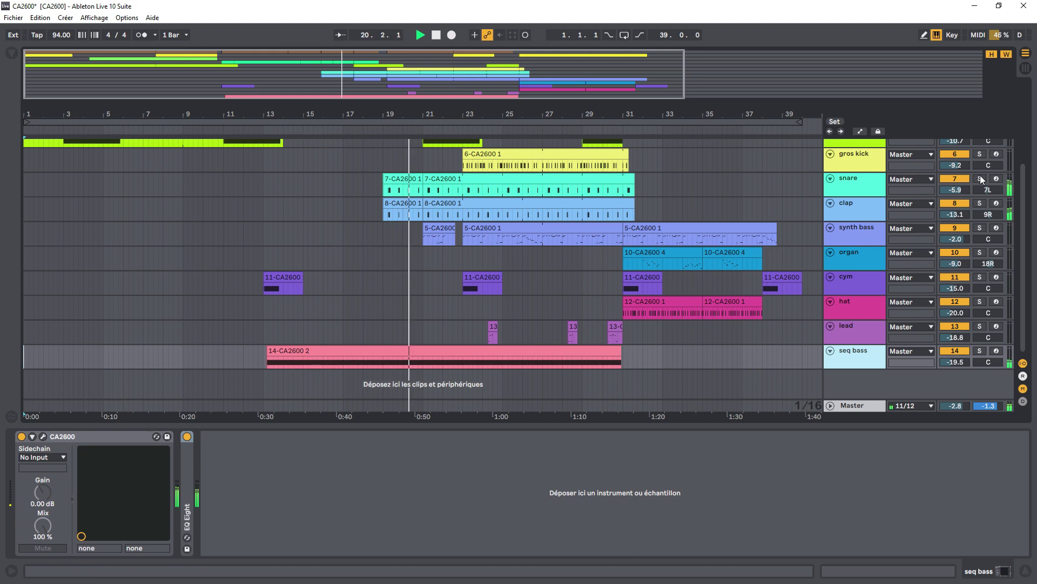
- Inspect the CA2600 patch on the snare track and close its window
{"action": "left_click", "coordinate": [846, 180]}
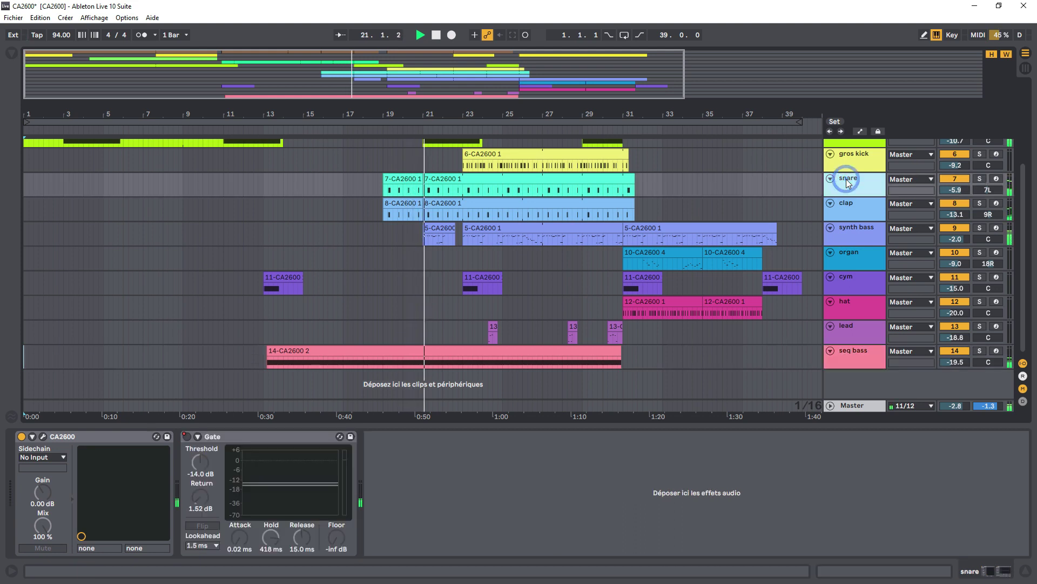
{"action": "left_click", "coordinate": [43, 437]}
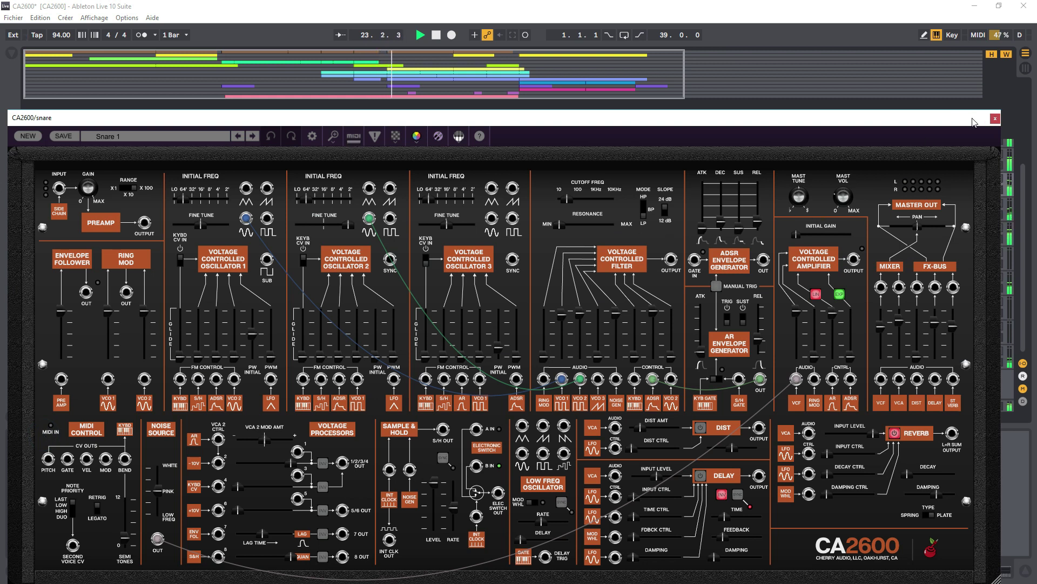
{"action": "left_click", "coordinate": [995, 119]}
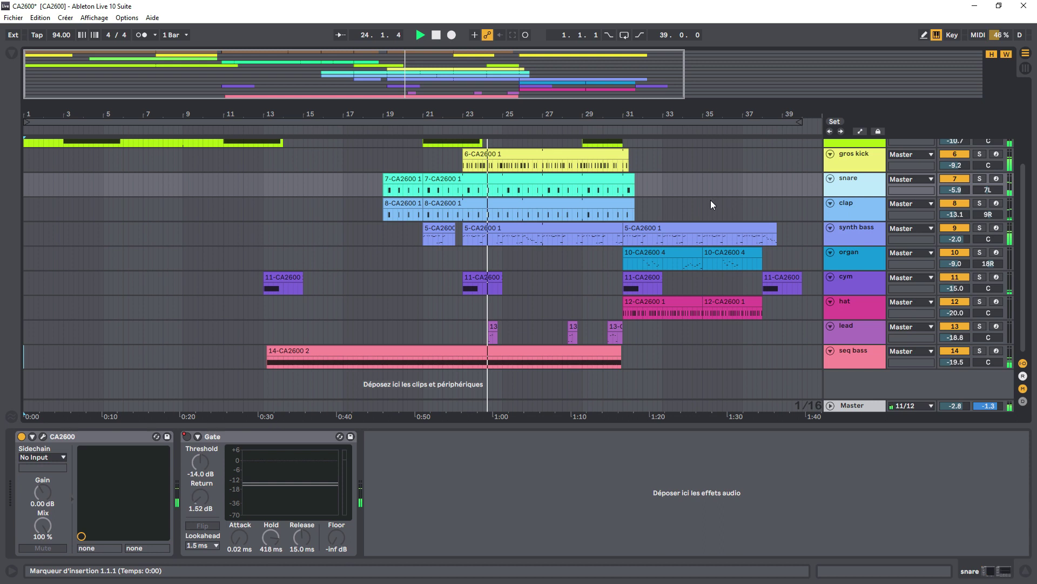
- Open the CA2600 patch on the synth bass track, fine-tune its ADSR release slider, and close the window
{"action": "left_click", "coordinate": [848, 328]}
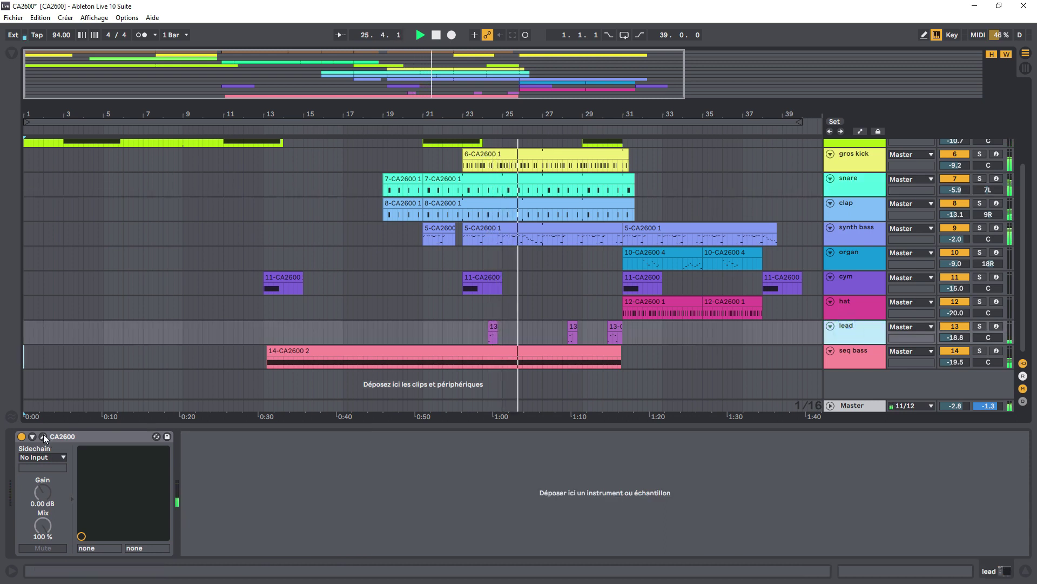
{"action": "left_click", "coordinate": [856, 225]}
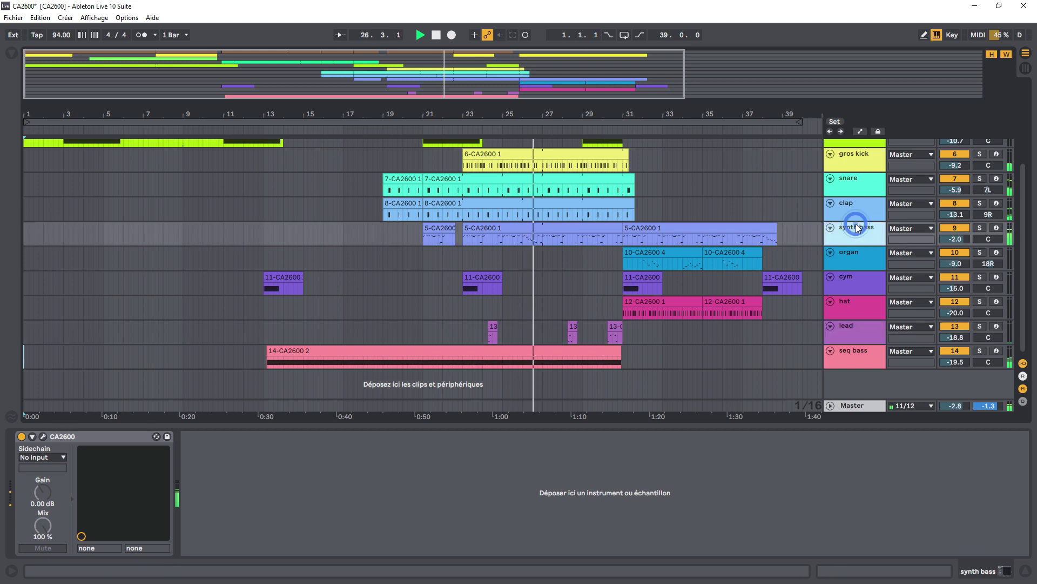
{"action": "left_click", "coordinate": [43, 436]}
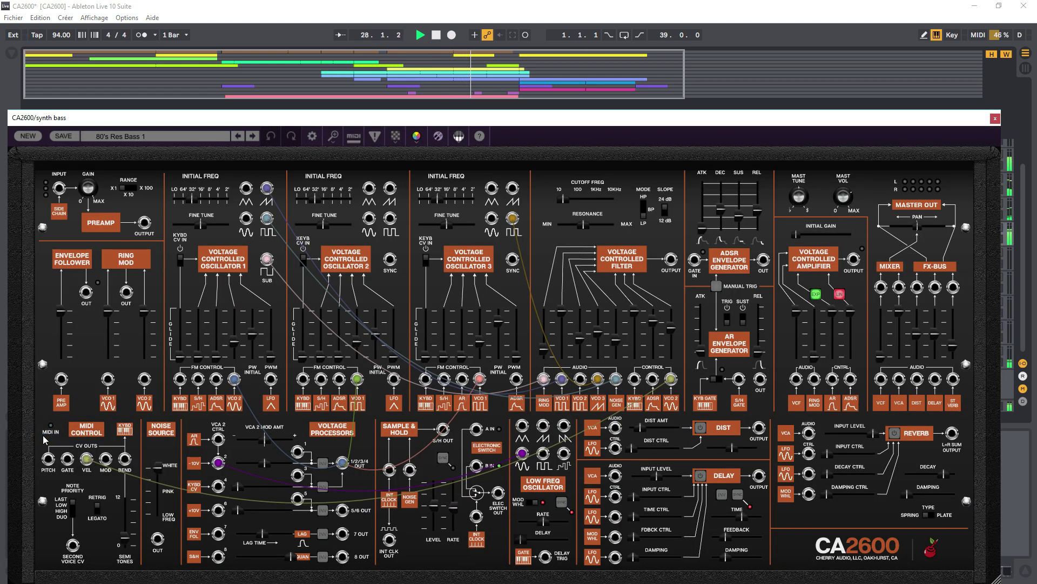
{"action": "mouse_move", "coordinate": [760, 215]}
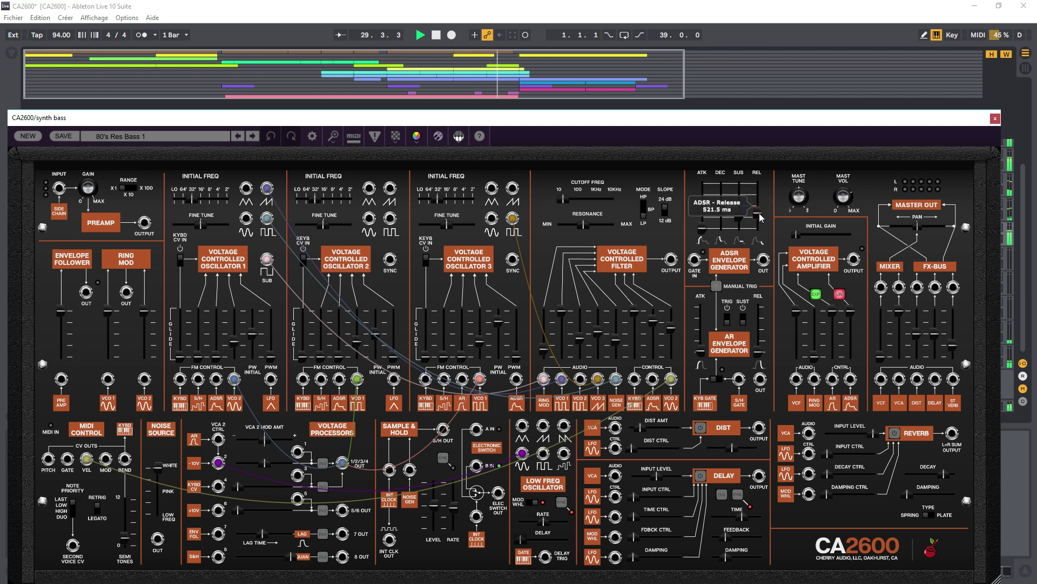
{"action": "left_click_drag", "start_coordinate": [760, 215], "coordinate": [762, 218]}
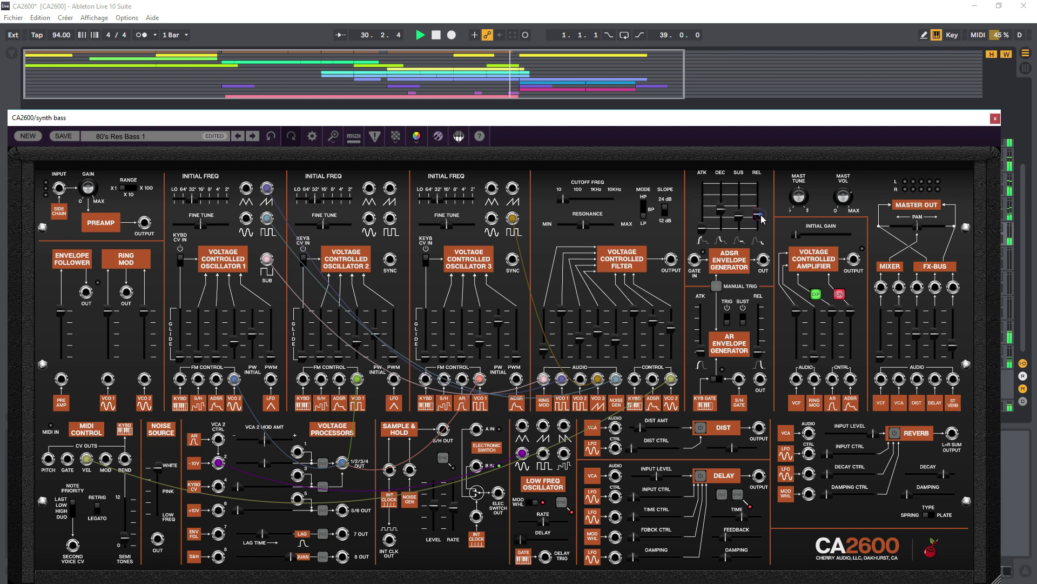
{"action": "mouse_move", "coordinate": [763, 215]}
{"action": "left_click_drag", "start_coordinate": [762, 212], "coordinate": [763, 211]}
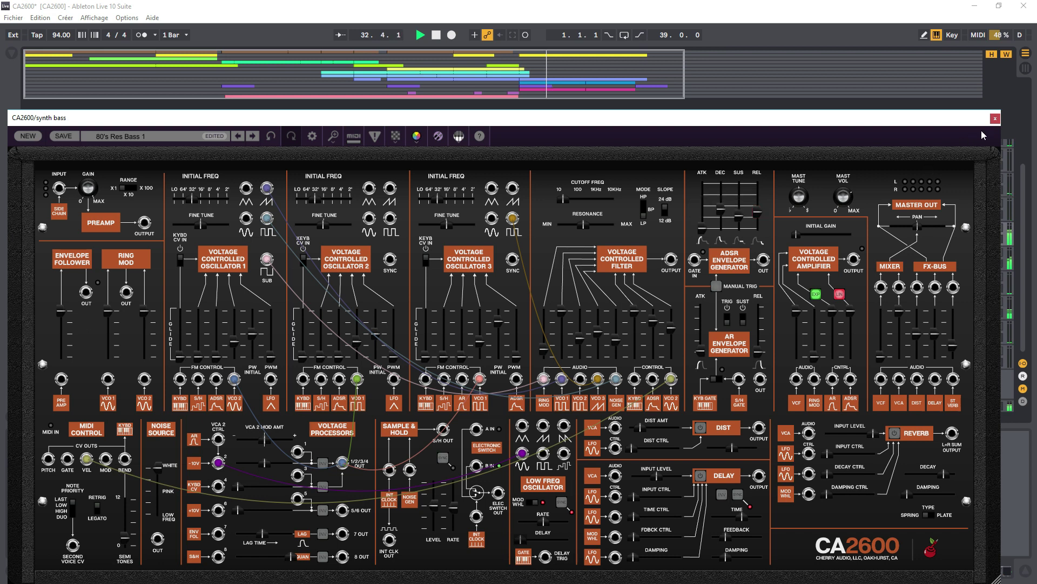
{"action": "left_click", "coordinate": [995, 119]}
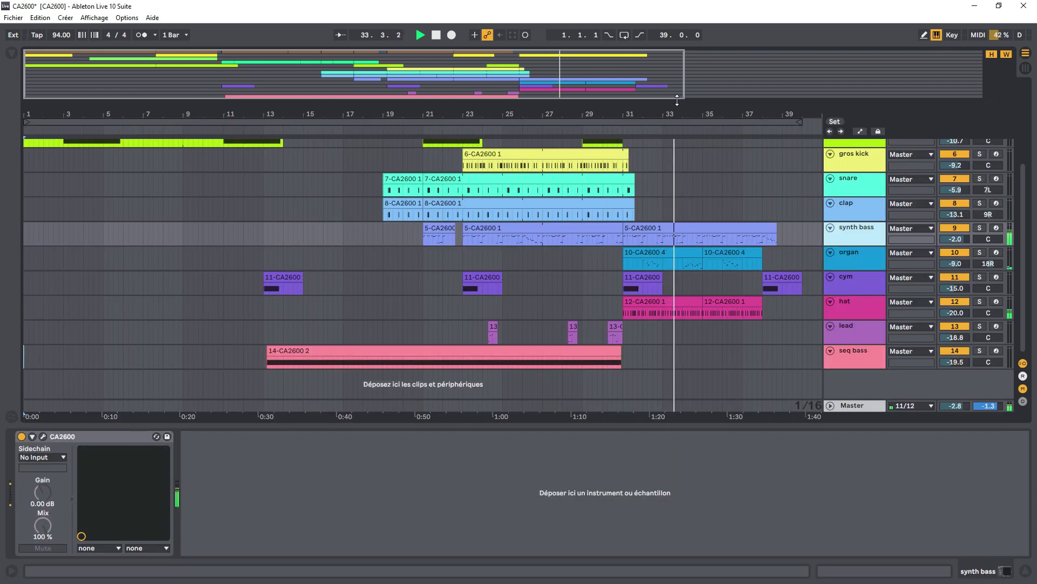
- Inspect the CA2600 patch on the organ track during playback and close its window
{"action": "key", "text": "plus"}
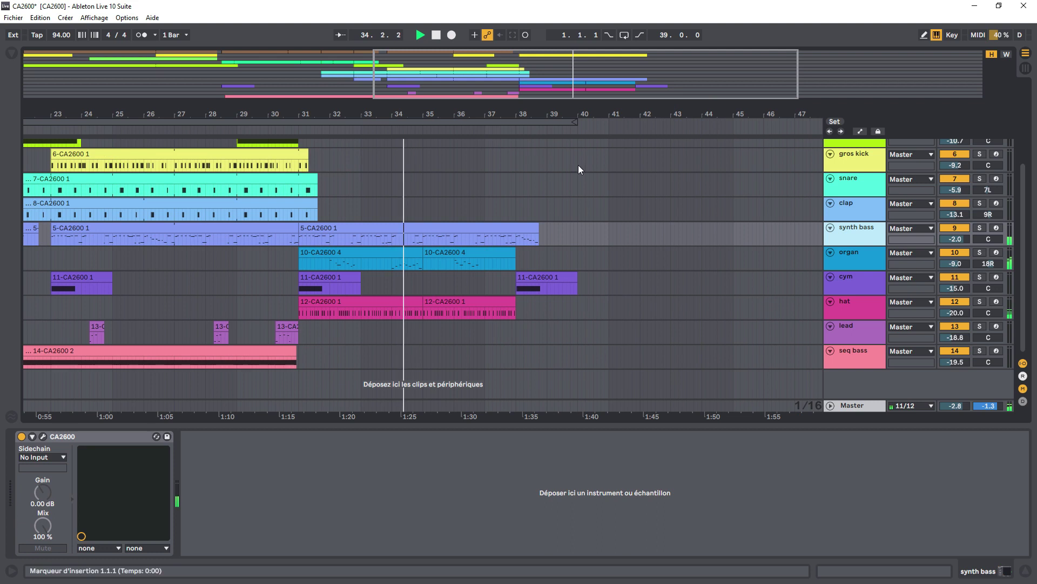
{"action": "left_click", "coordinate": [849, 251]}
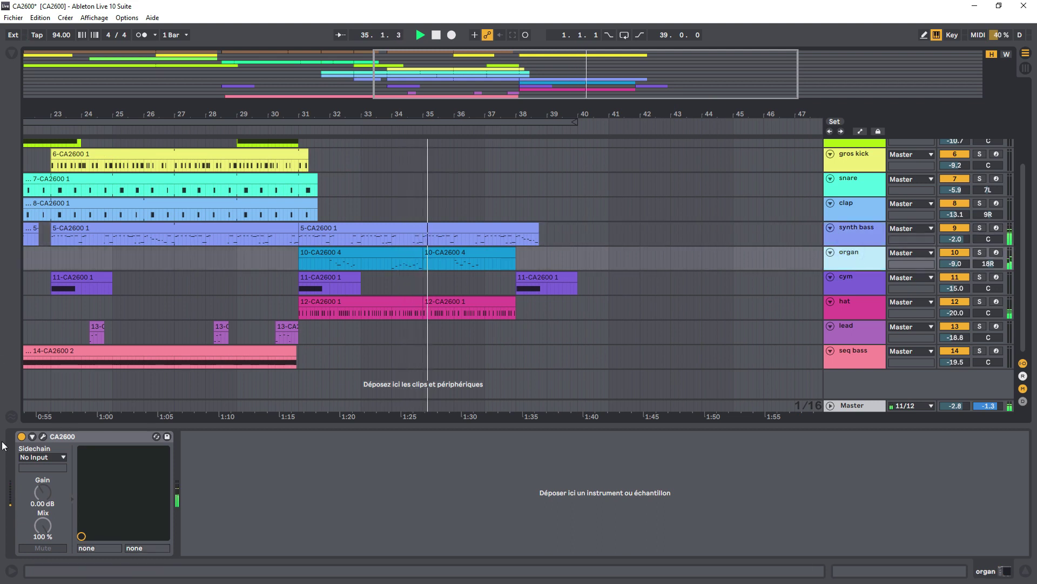
{"action": "left_click", "coordinate": [43, 435]}
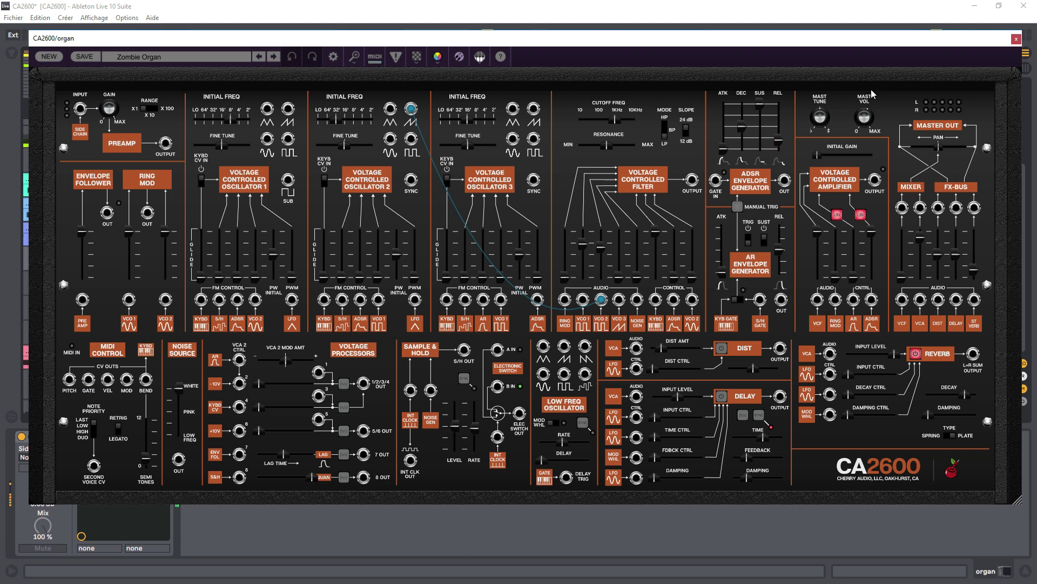
{"action": "left_click", "coordinate": [1016, 39]}
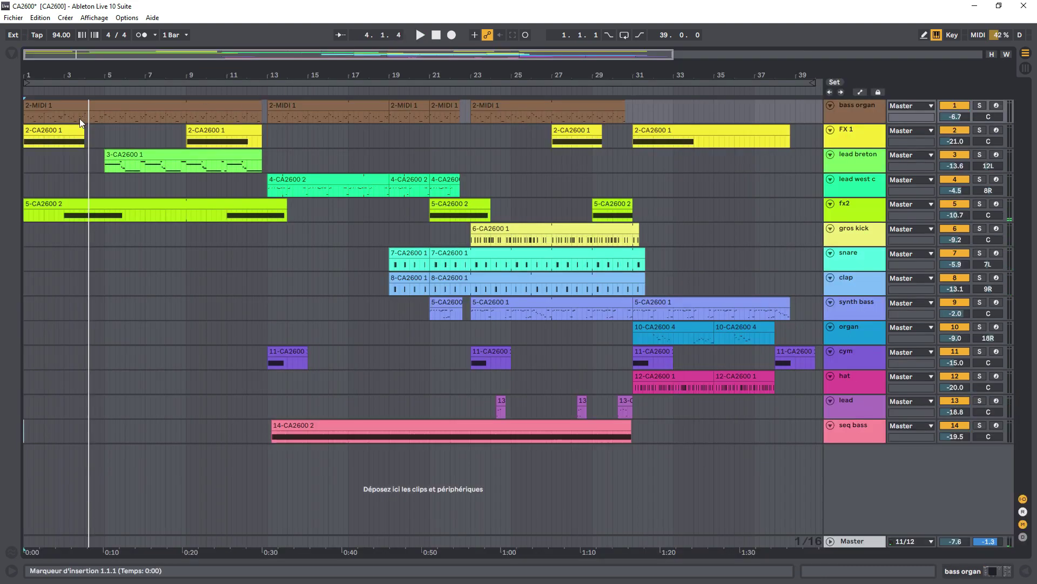
- Show the bass organ track's devices, return the transport to the song start, and solo that track
{"action": "double_click", "coordinate": [843, 108]}
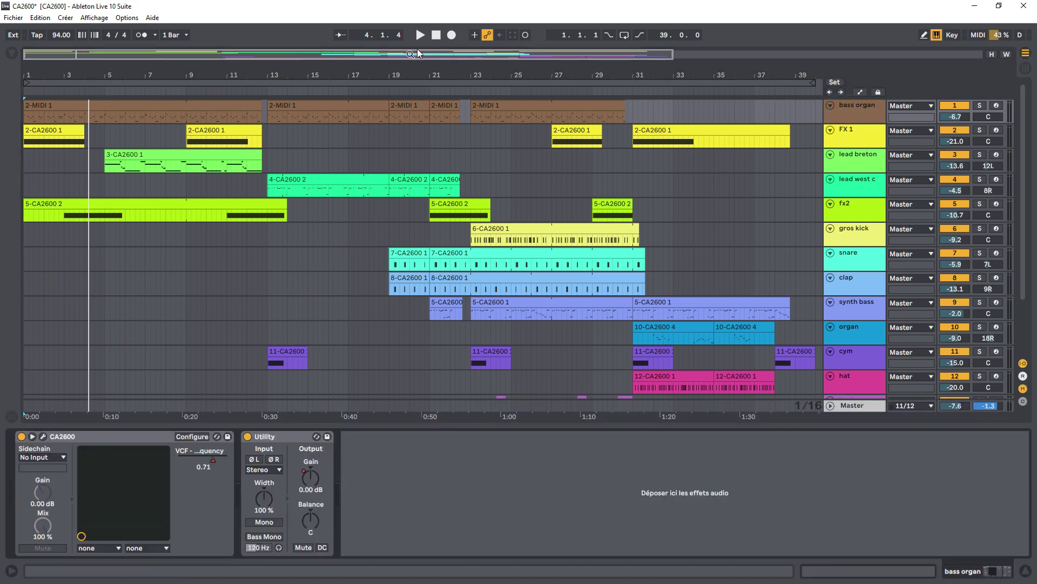
{"action": "left_click", "coordinate": [436, 35]}
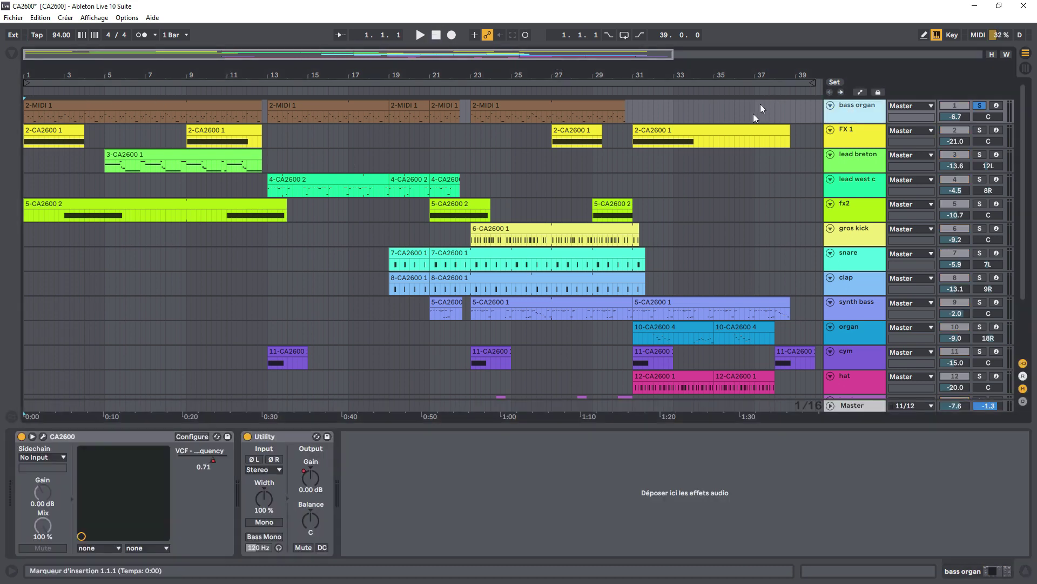
- Look over all the tracks of the arrangement, from bass organ to seq bass
{"action": "scroll", "coordinate": [627, 339], "scroll_direction": "down", "scroll_amount": 3}
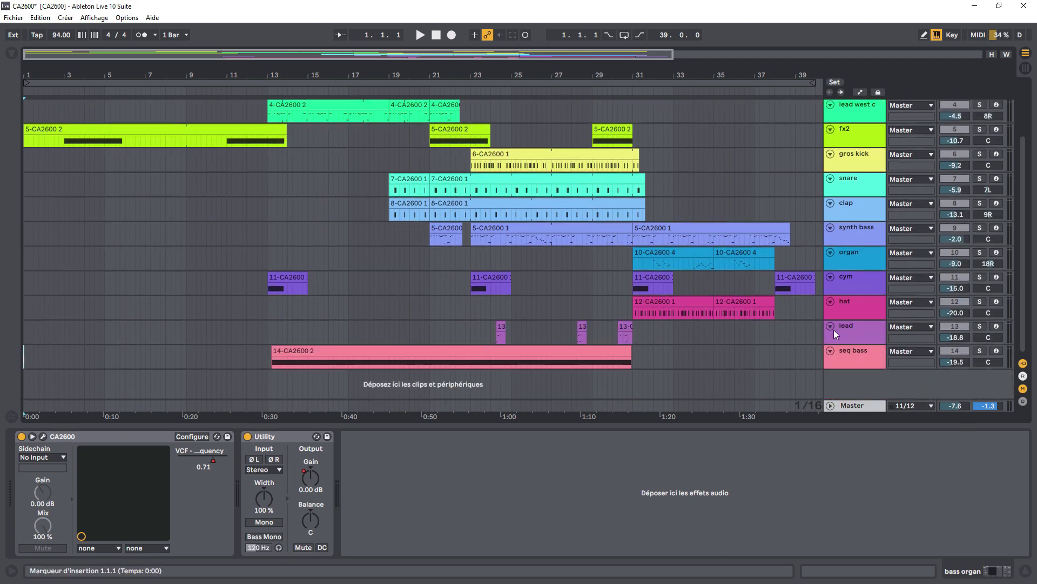
{"action": "scroll", "coordinate": [483, 235], "scroll_direction": "down", "scroll_amount": 5}
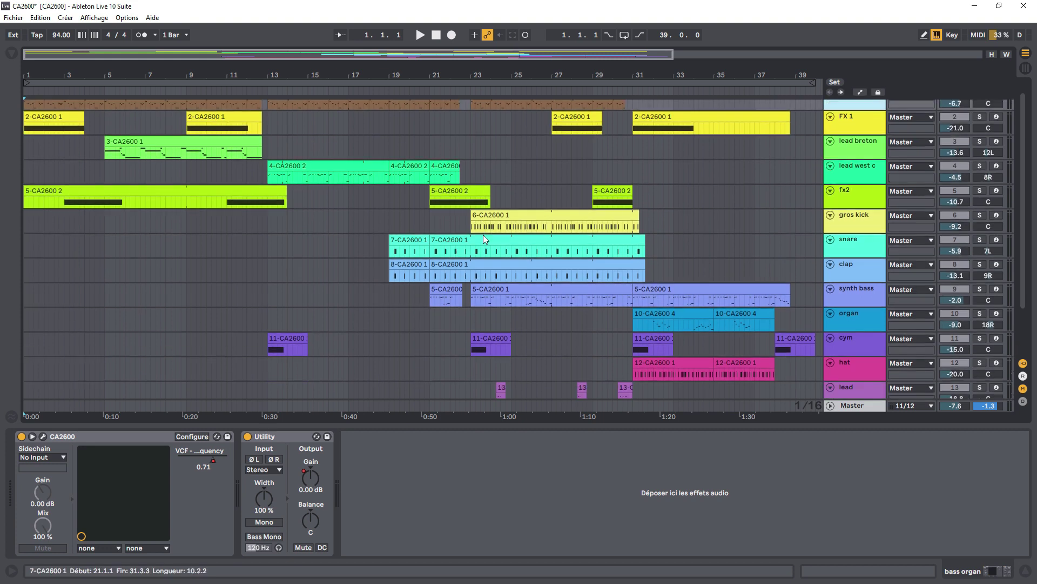
{"action": "scroll", "coordinate": [483, 234], "scroll_direction": "up", "scroll_amount": 5}
{"action": "scroll", "coordinate": [483, 235], "scroll_direction": "down", "scroll_amount": 5}
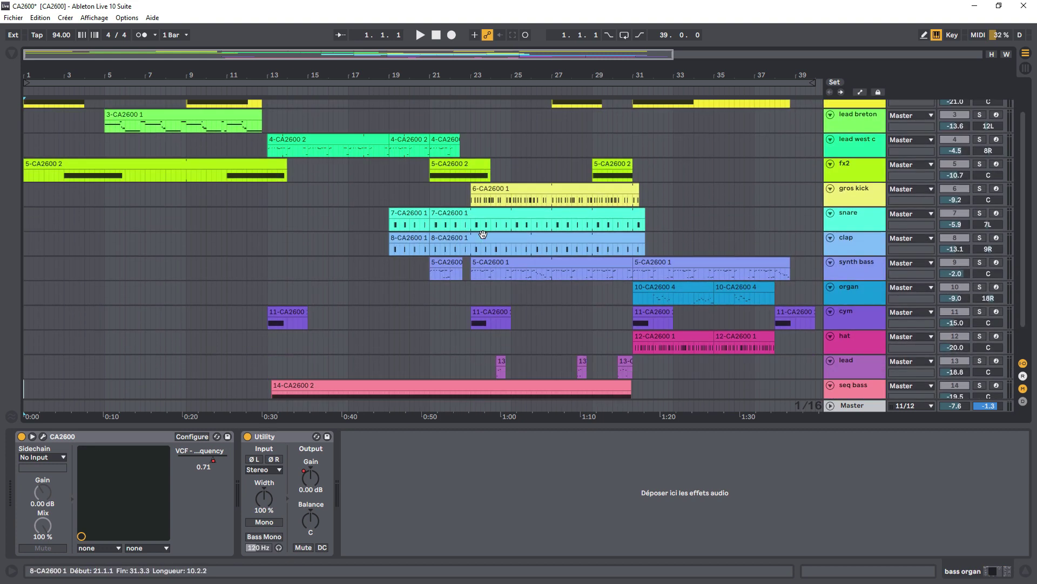
{"action": "scroll", "coordinate": [483, 235], "scroll_direction": "up", "scroll_amount": 5}
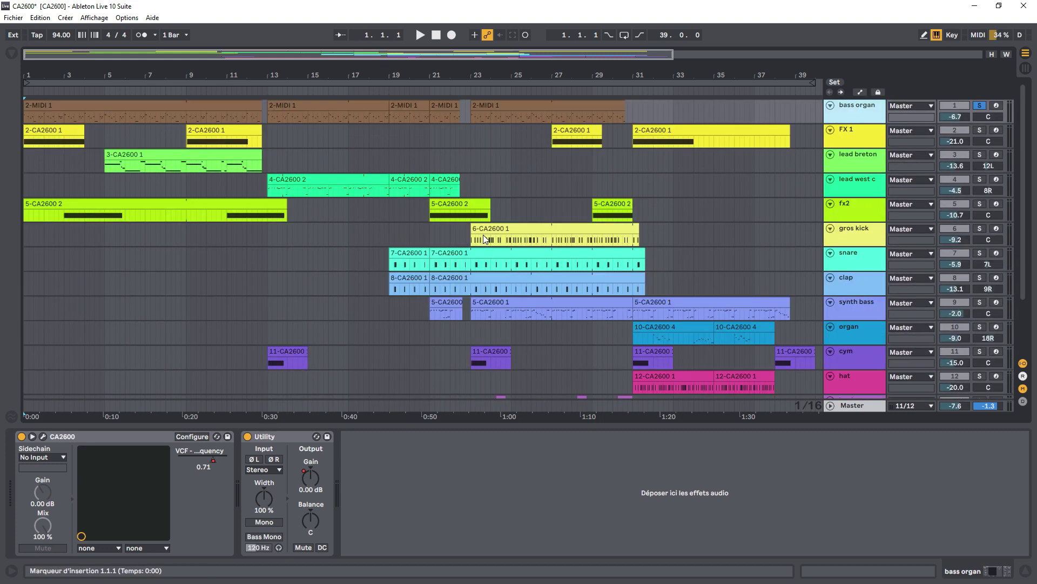
{"action": "scroll", "coordinate": [483, 234], "scroll_direction": "down", "scroll_amount": 3}
{"action": "scroll", "coordinate": [483, 234], "scroll_direction": "up", "scroll_amount": 3}
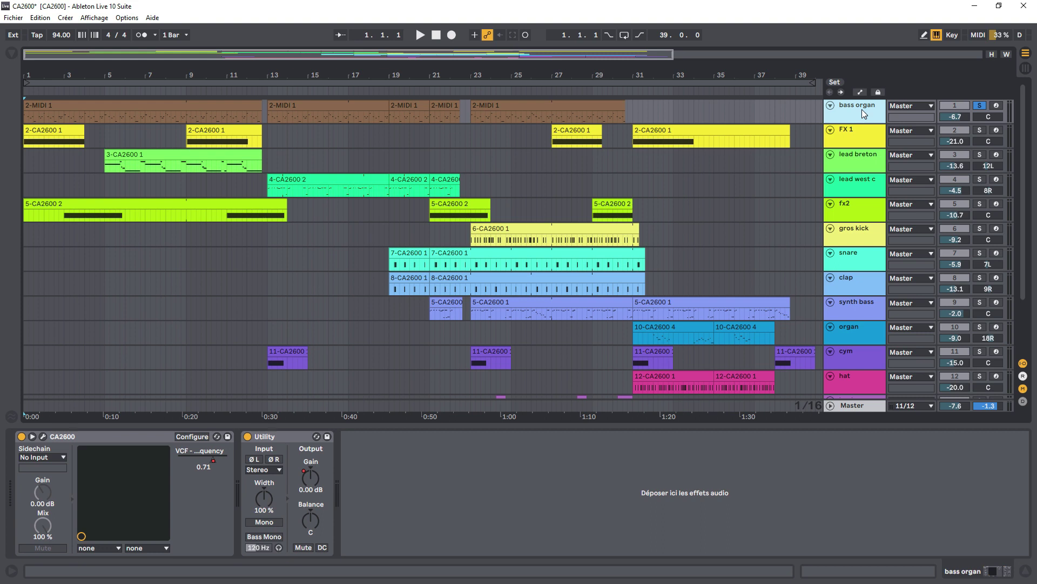
- Play the soloed bass organ track, inspect its CA2600 patch, then close the window, stop playback and unsolo it
{"action": "key", "text": "space"}
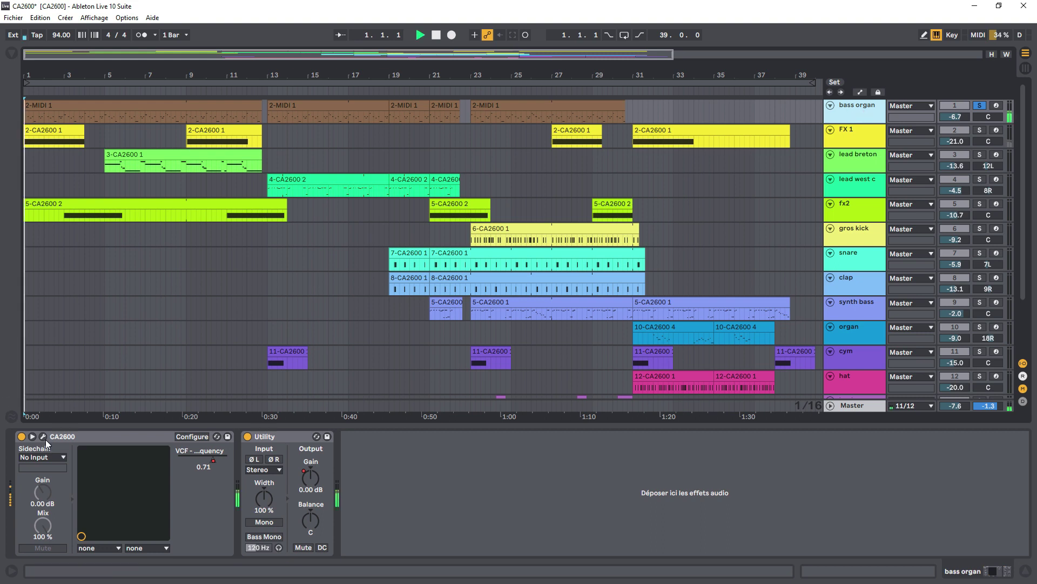
{"action": "left_click", "coordinate": [43, 436]}
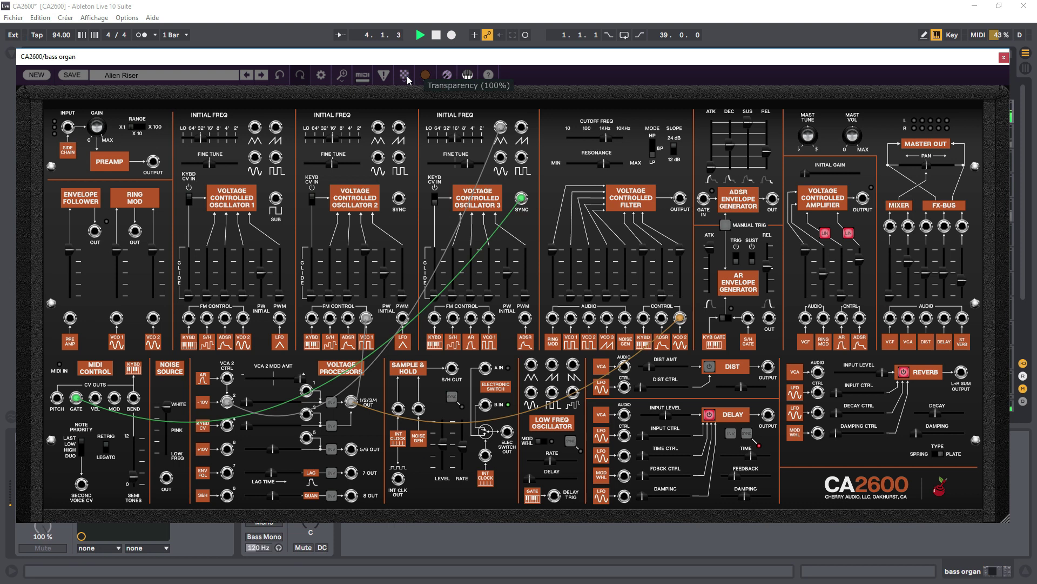
{"action": "left_click", "coordinate": [1003, 57]}
{"action": "key", "text": "space"}
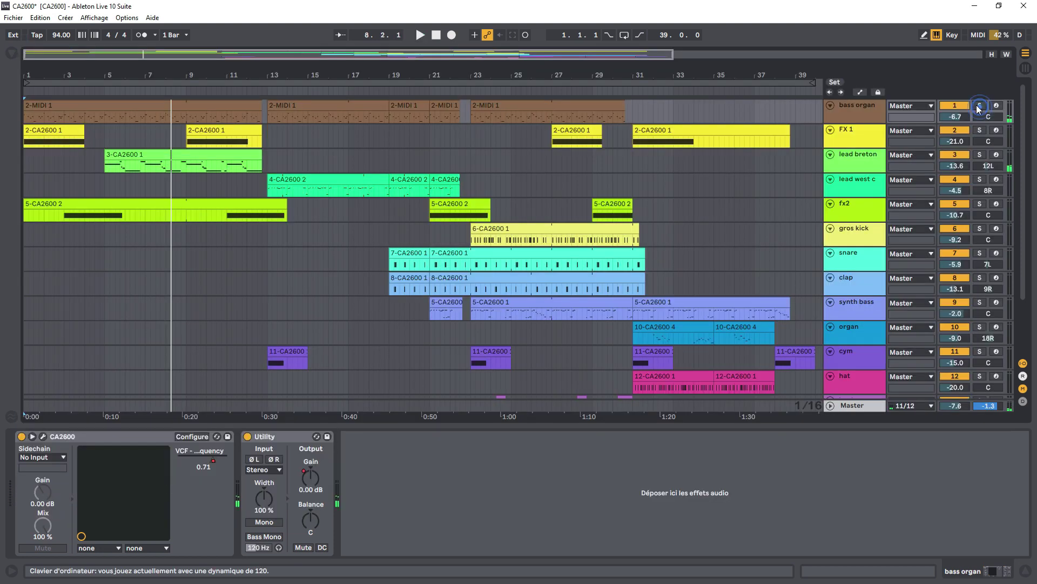
- Solo the FX 1 track, open its first clip's notes and play it from bar 1
{"action": "left_click", "coordinate": [845, 137]}
{"action": "left_click", "coordinate": [32, 134]}
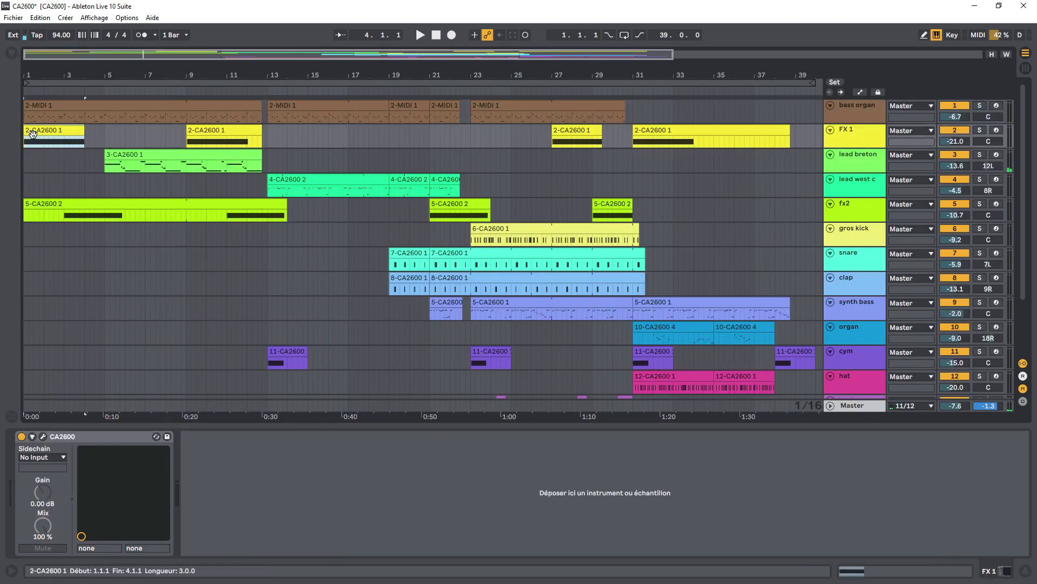
{"action": "double_click", "coordinate": [32, 134]}
{"action": "key", "text": "space"}
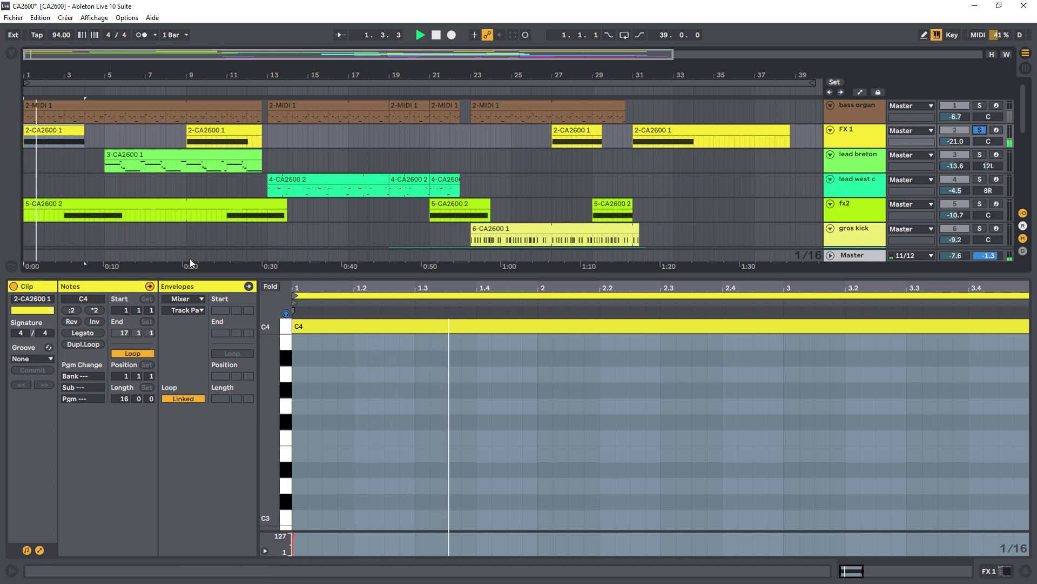
- Inspect the CA2600 patch on the soloed FX 1 track, close its window and unsolo the track
{"action": "left_click", "coordinate": [864, 140]}
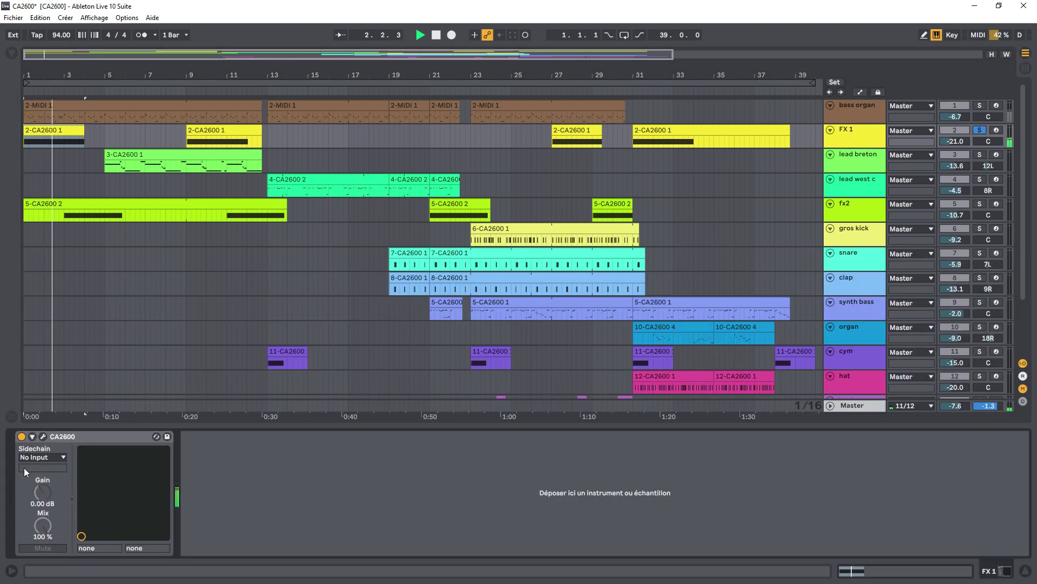
{"action": "left_click", "coordinate": [43, 436]}
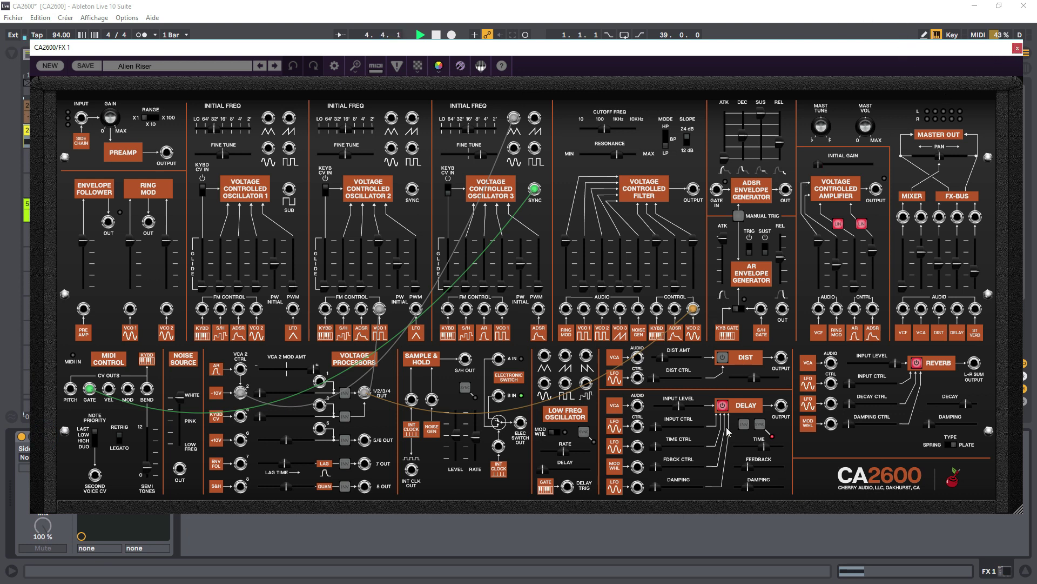
{"action": "left_click", "coordinate": [1017, 48]}
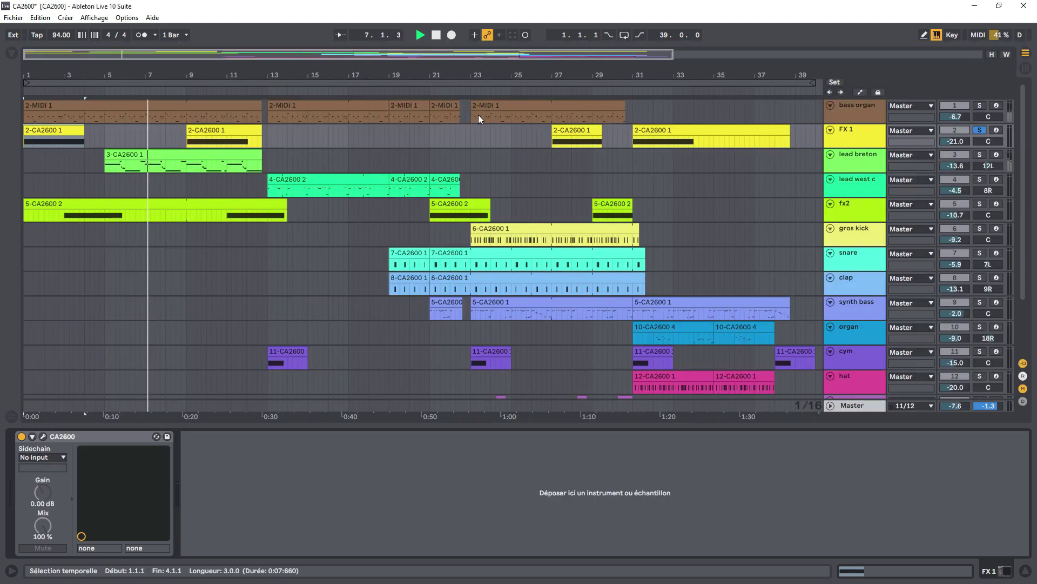
{"action": "left_click", "coordinate": [982, 134]}
- Solo the lead breton track, open its clip's notes and play it from bar 5
{"action": "left_click", "coordinate": [864, 165]}
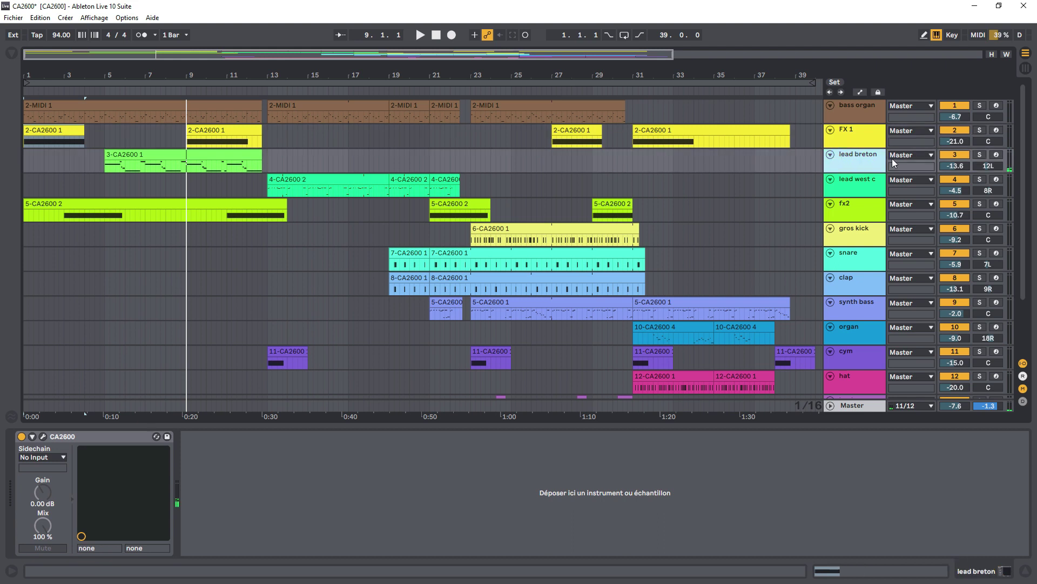
{"action": "left_click", "coordinate": [981, 156]}
{"action": "left_click", "coordinate": [117, 155]}
{"action": "key", "text": "space"}
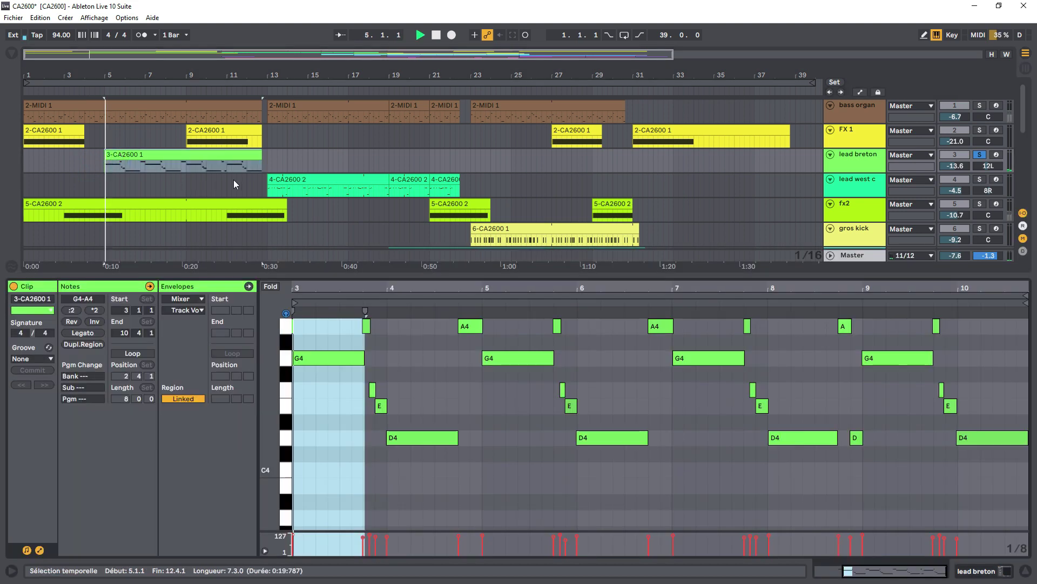
- Inspect the CA2600 patch on the lead breton track, close its window, stop playback and unsolo the track
{"action": "left_click", "coordinate": [856, 157]}
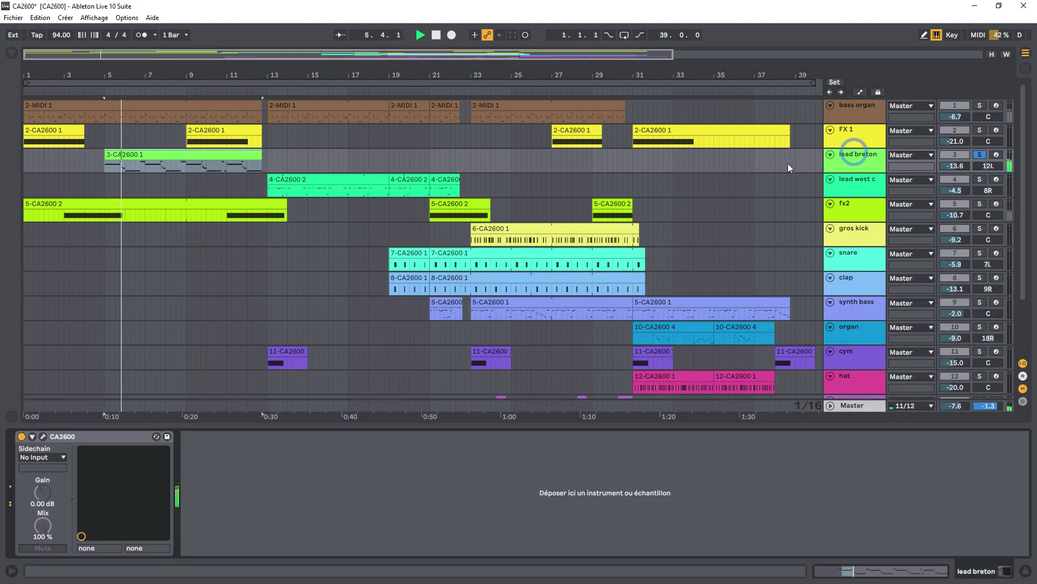
{"action": "left_click", "coordinate": [42, 437]}
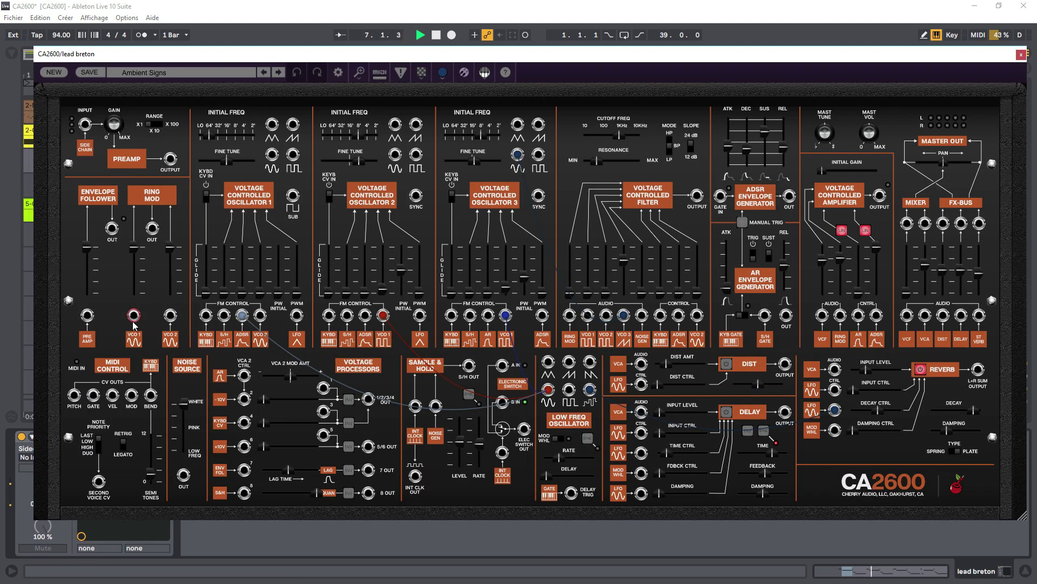
{"action": "left_click", "coordinate": [1020, 54]}
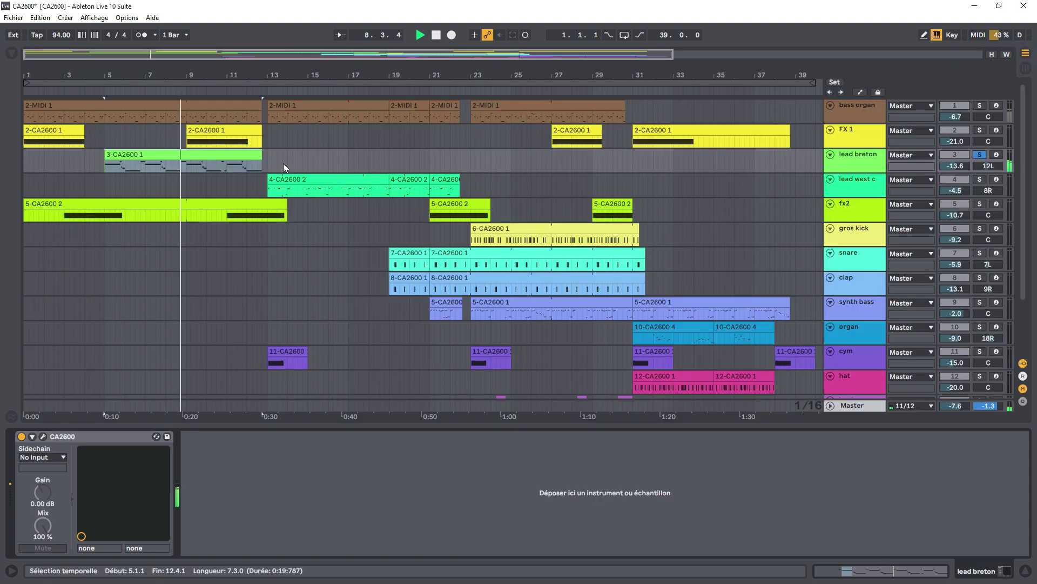
{"action": "key", "text": "space"}
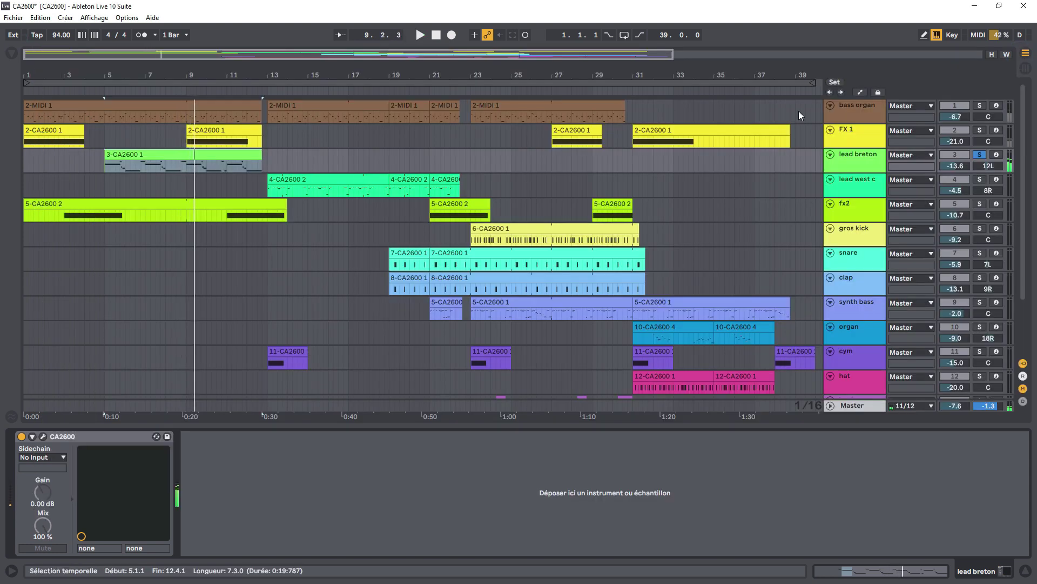
{"action": "left_click", "coordinate": [835, 189]}
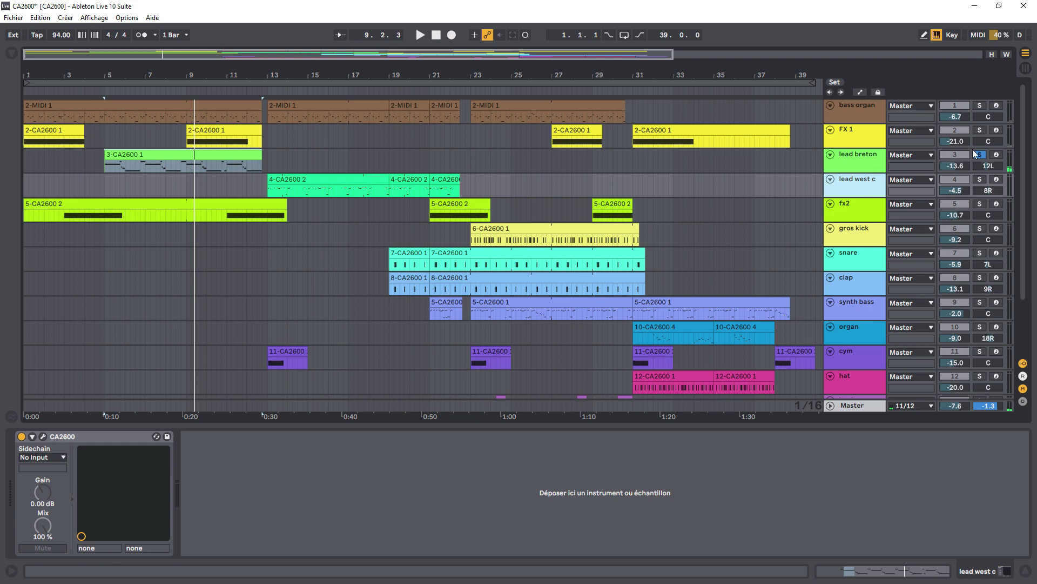
{"action": "left_click", "coordinate": [981, 154]}
- Solo the lead west c track, open its first clip's notes and play it from bar 13
{"action": "left_click", "coordinate": [852, 187]}
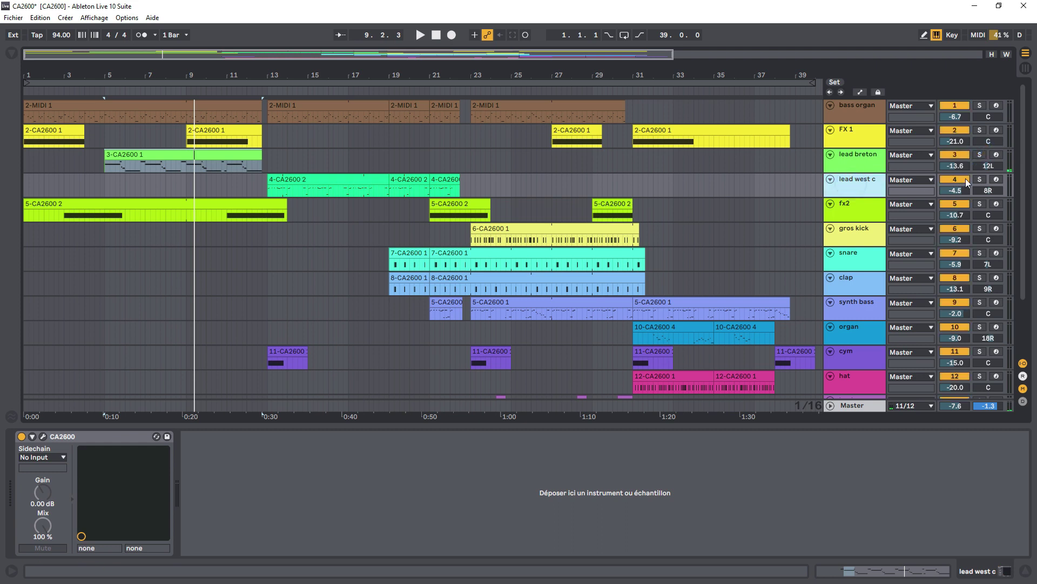
{"action": "left_click", "coordinate": [981, 181]}
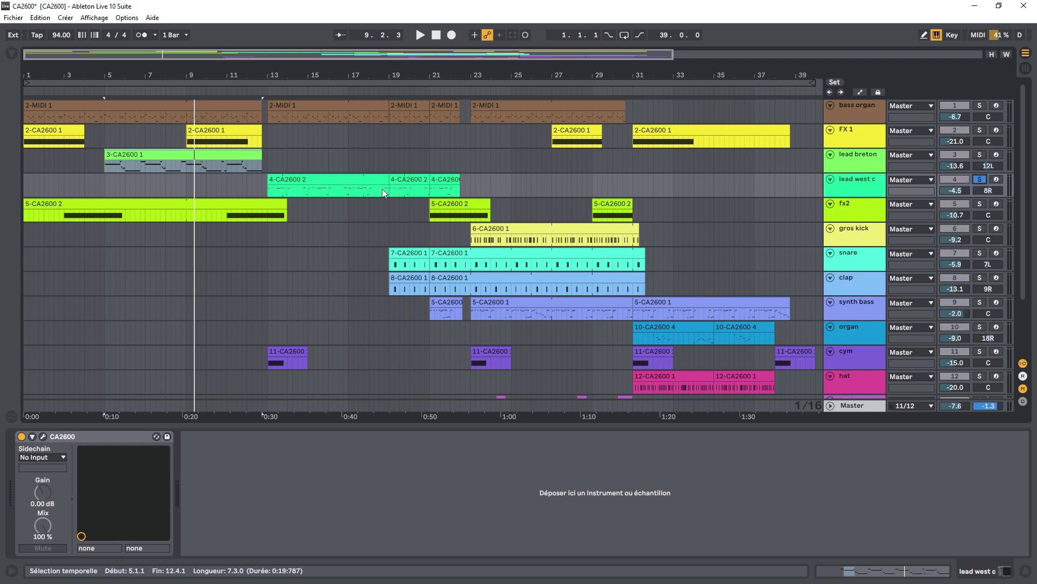
{"action": "left_click", "coordinate": [298, 181]}
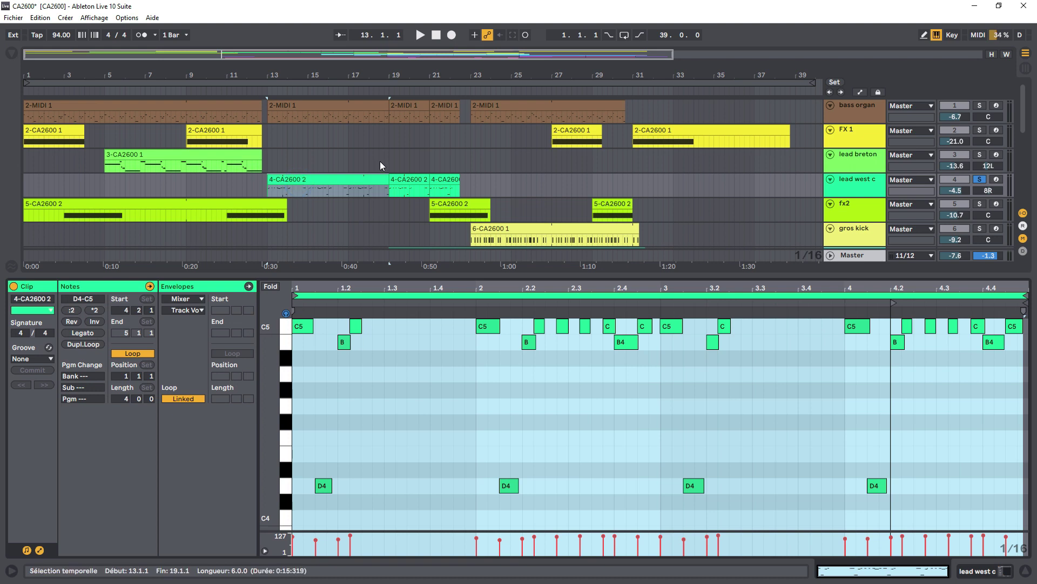
{"action": "key", "text": "space"}
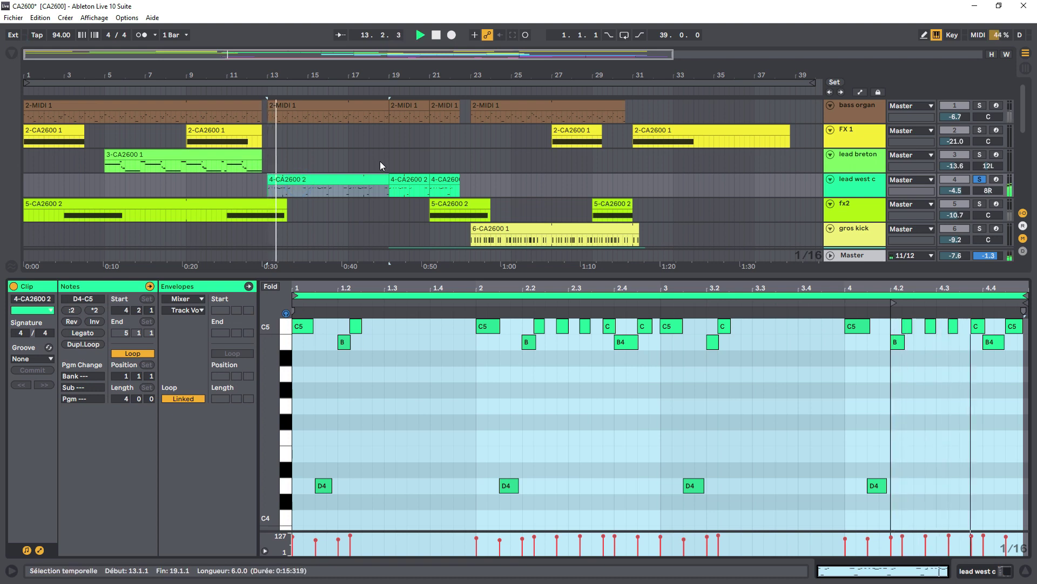
{"action": "scroll", "coordinate": [546, 151], "scroll_direction": "down", "scroll_amount": 2}
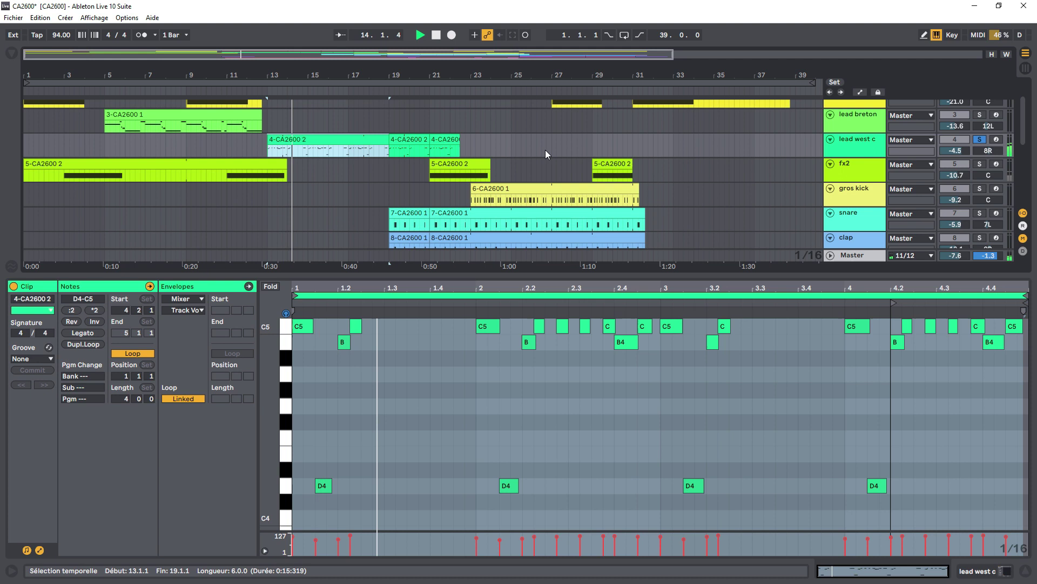
- Inspect the CA2600 patch on the lead west c track, close its window, stop playback and unsolo the track
{"action": "left_click", "coordinate": [864, 141]}
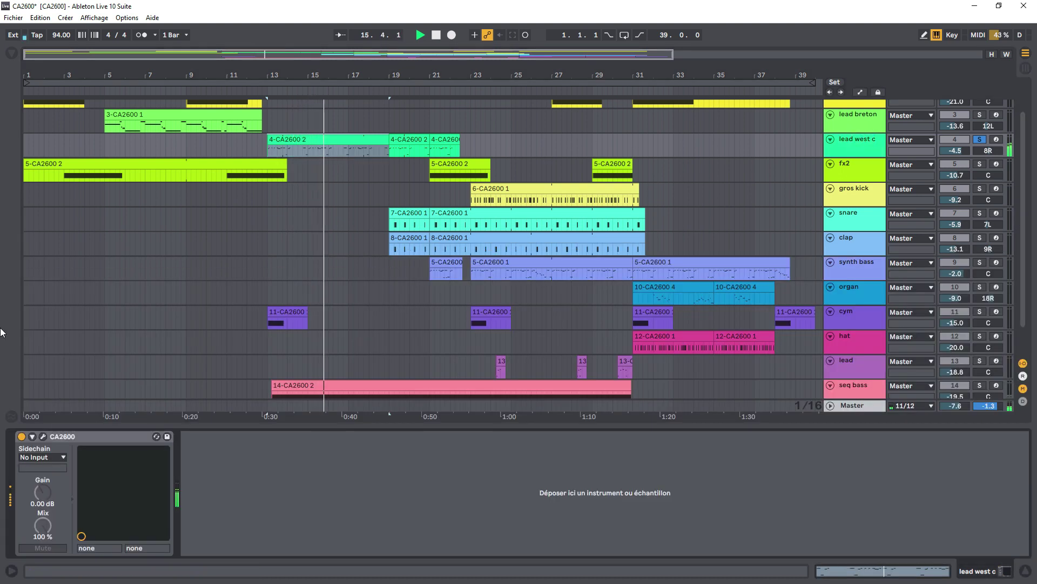
{"action": "left_click", "coordinate": [39, 437]}
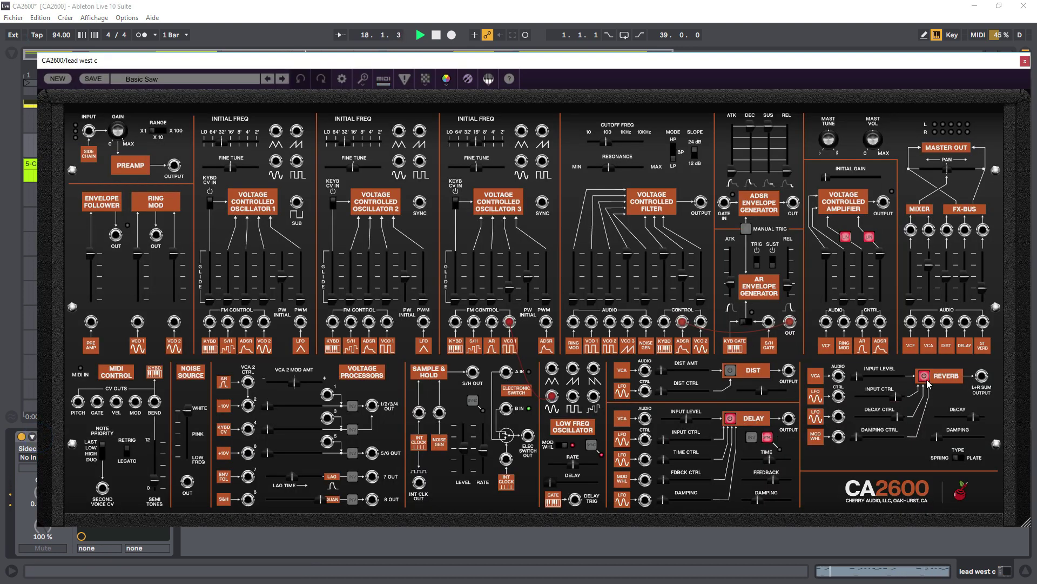
{"action": "left_click", "coordinate": [1025, 62]}
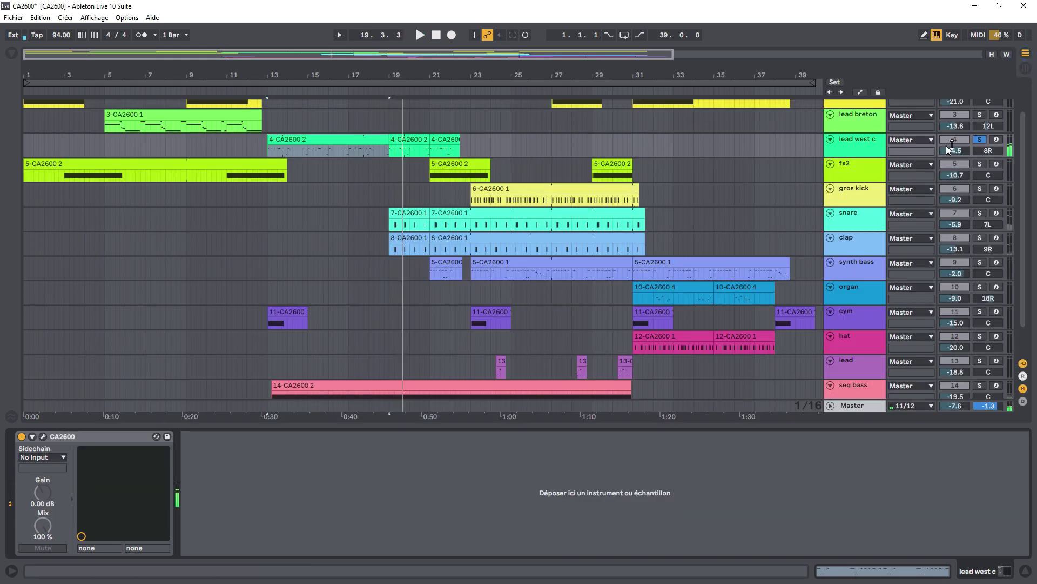
{"action": "left_click", "coordinate": [981, 139]}
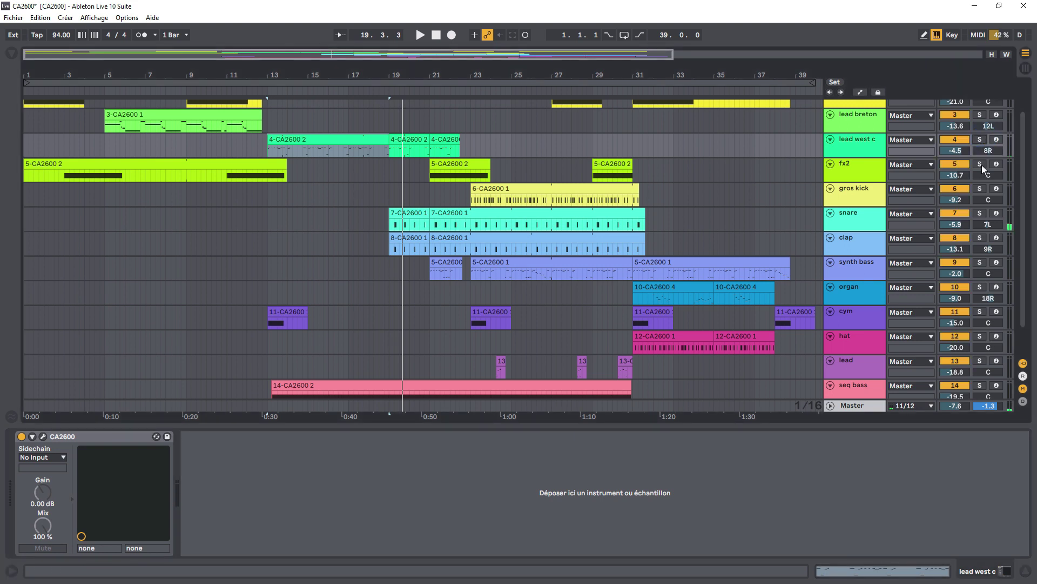
- Solo the fx2 track, view its clip's notes at bar 21, play it from there, stop and unsolo the track
{"action": "left_click", "coordinate": [981, 164]}
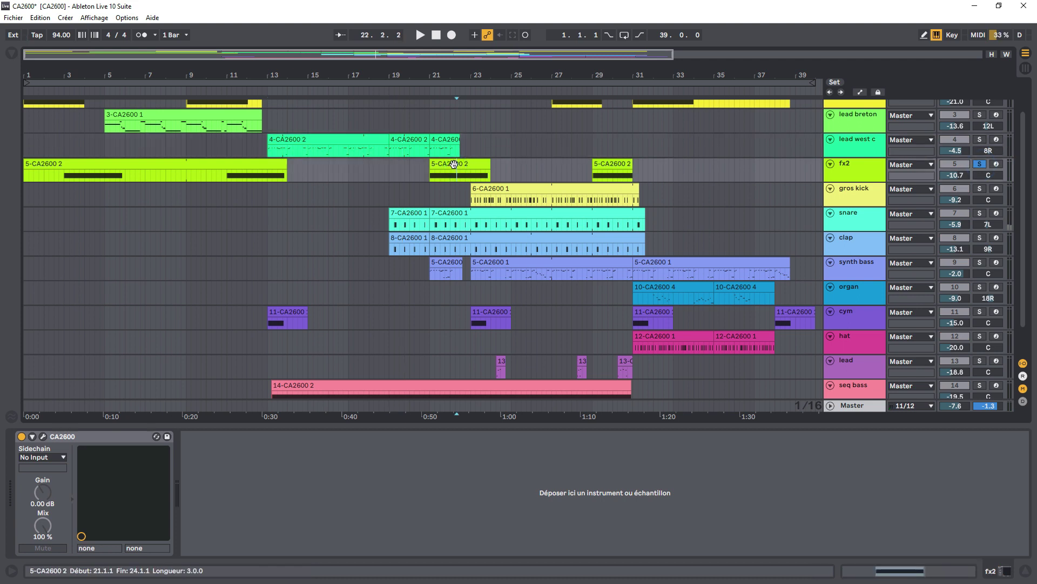
{"action": "double_click", "coordinate": [455, 167]}
{"action": "key", "text": "space"}
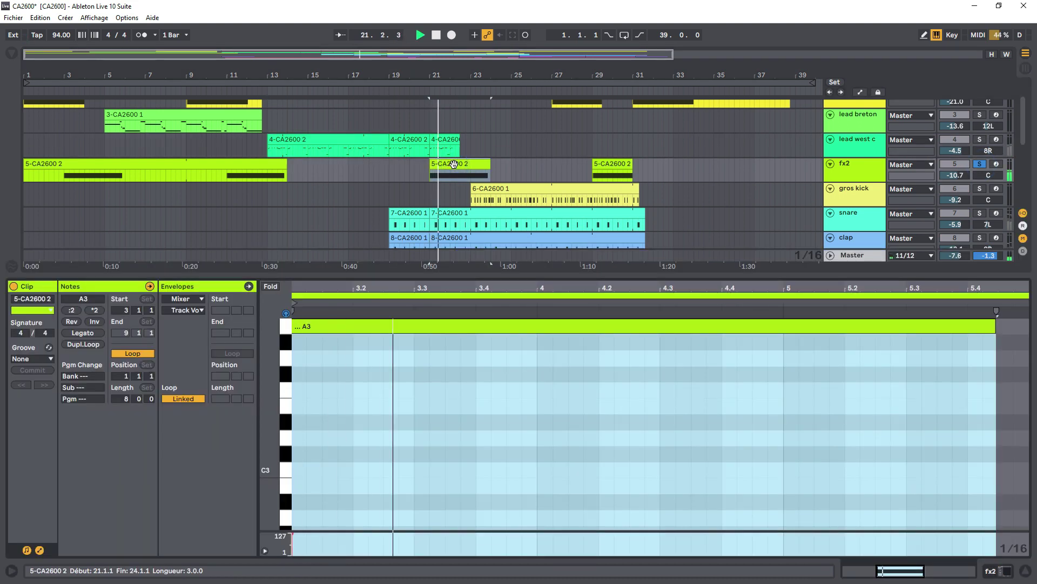
{"action": "key", "text": "ctrl+alt+l"}
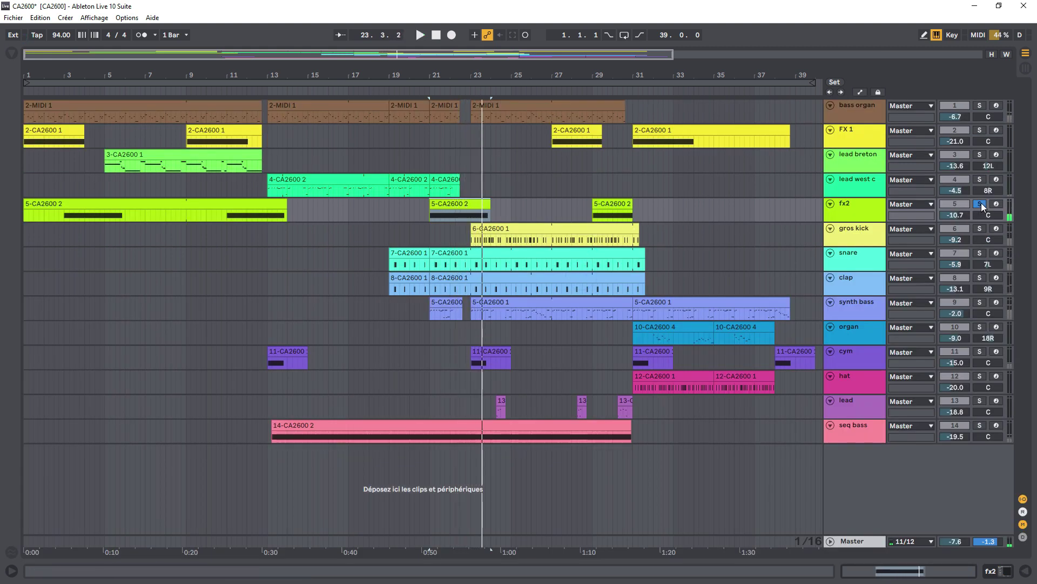
{"action": "left_click", "coordinate": [981, 203]}
- View the notes of the gros kick clip, then solo the track and play it from bar 23
{"action": "left_click", "coordinate": [853, 235]}
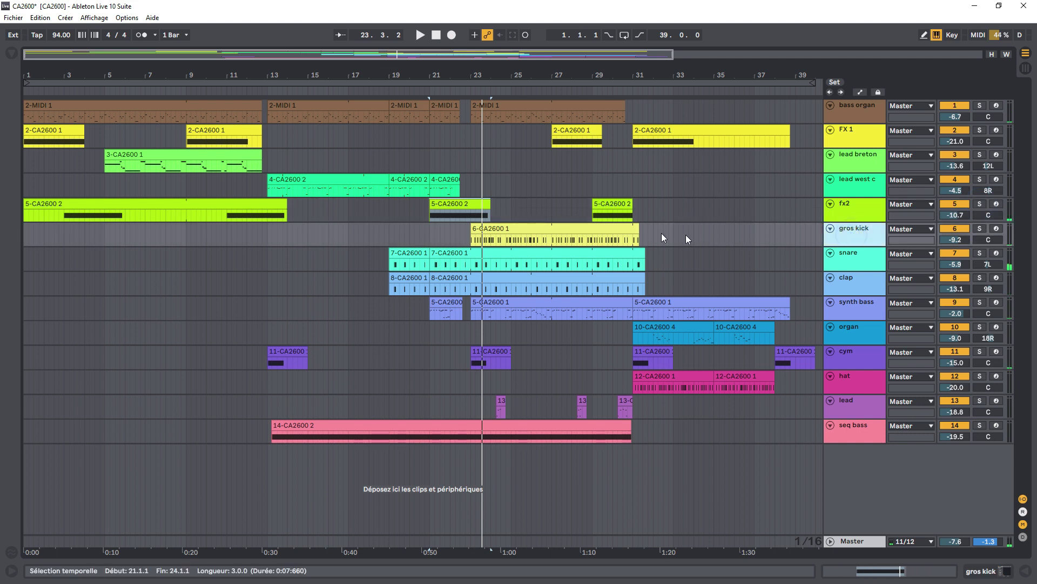
{"action": "double_click", "coordinate": [535, 232]}
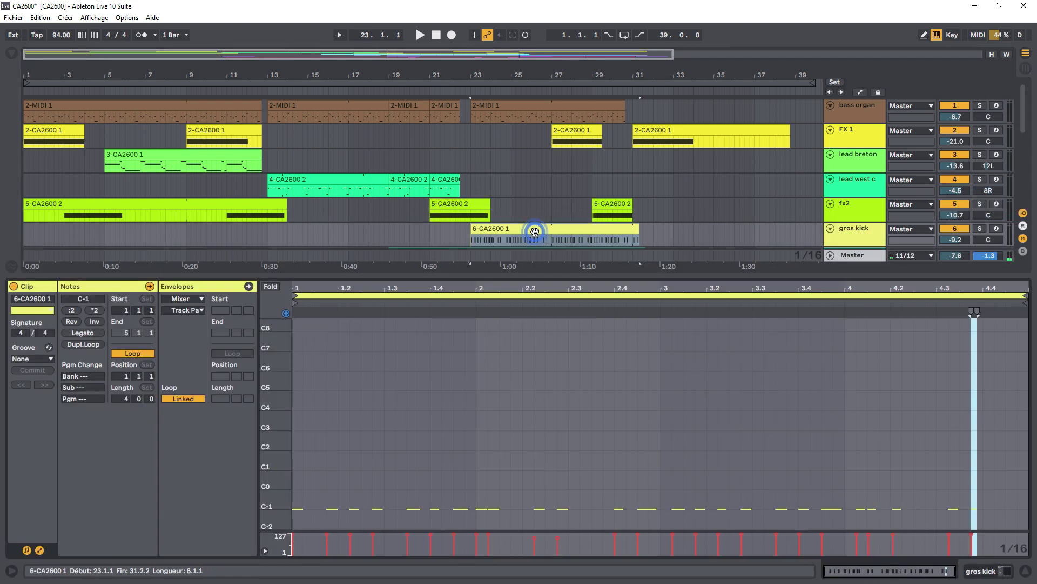
{"action": "left_click", "coordinate": [534, 231]}
{"action": "double_click", "coordinate": [633, 276]}
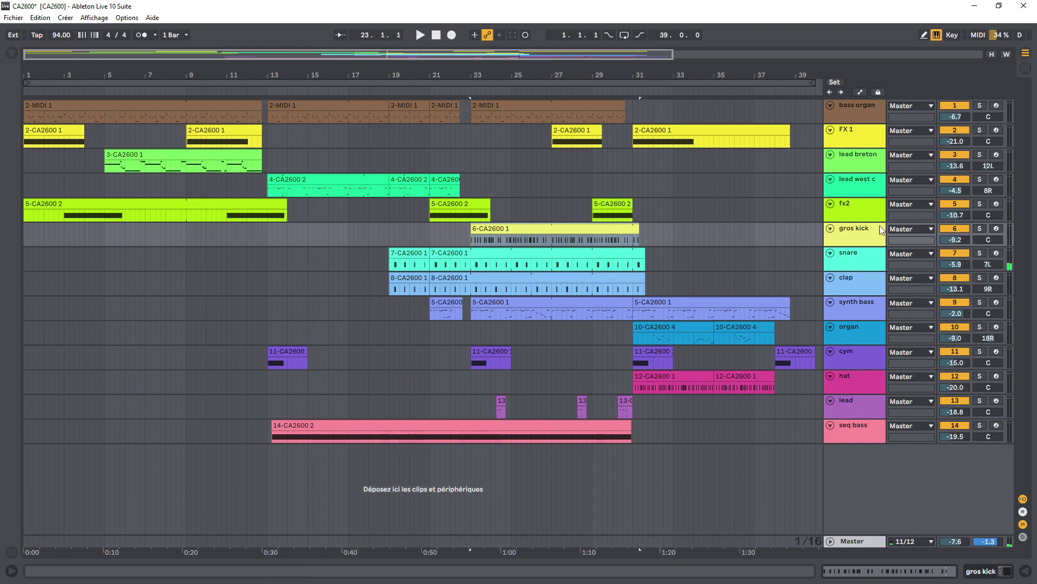
{"action": "left_click", "coordinate": [980, 229]}
{"action": "key", "text": "space"}
- Inspect the CA2600 patch on the gros kick track, adjust its AR envelope release and close the plugin window
{"action": "double_click", "coordinate": [874, 229]}
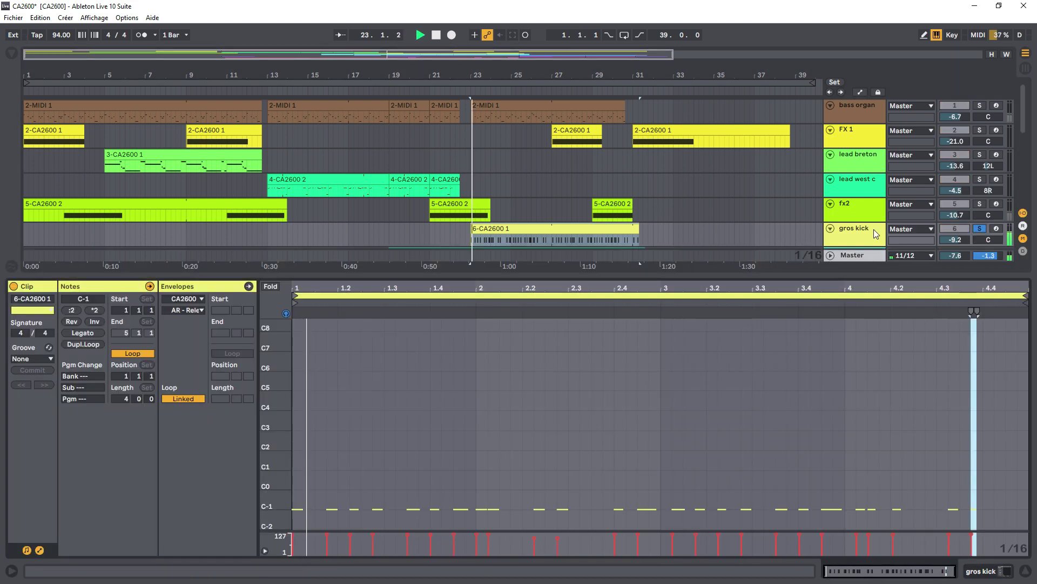
{"action": "left_click", "coordinate": [868, 230]}
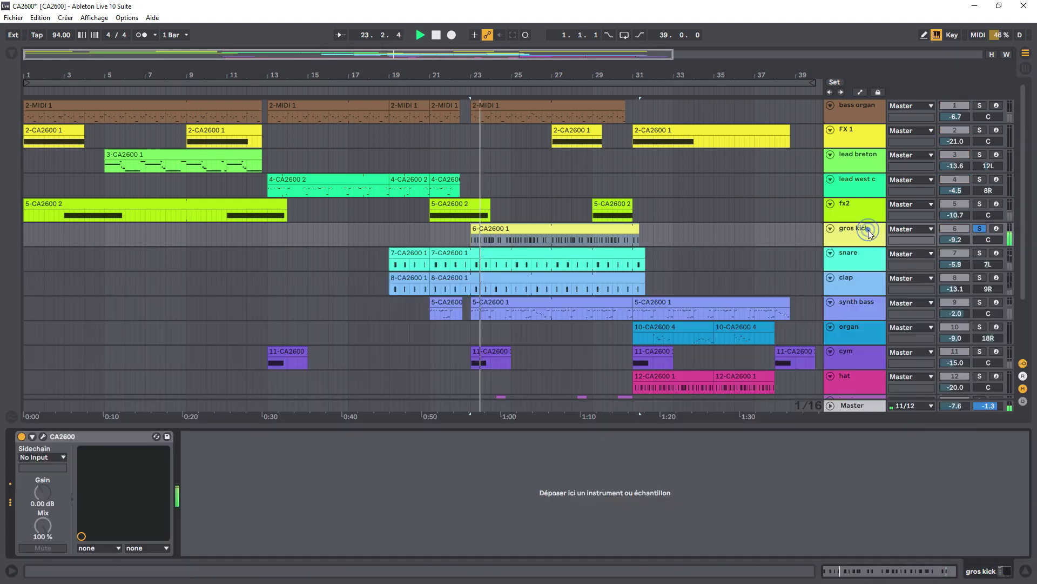
{"action": "left_click", "coordinate": [43, 436]}
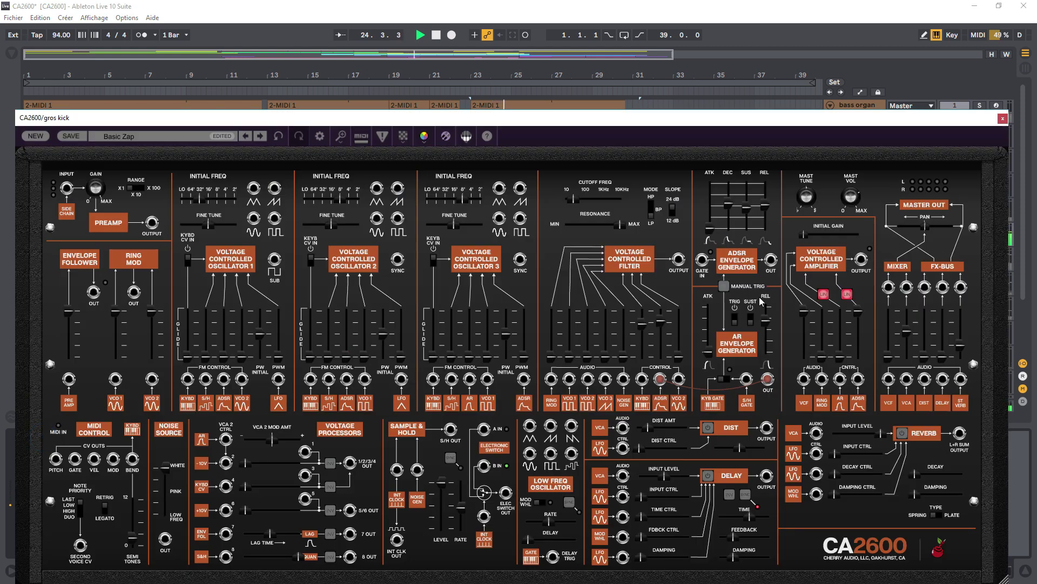
{"action": "left_click_drag", "start_coordinate": [766, 326], "coordinate": [768, 333]}
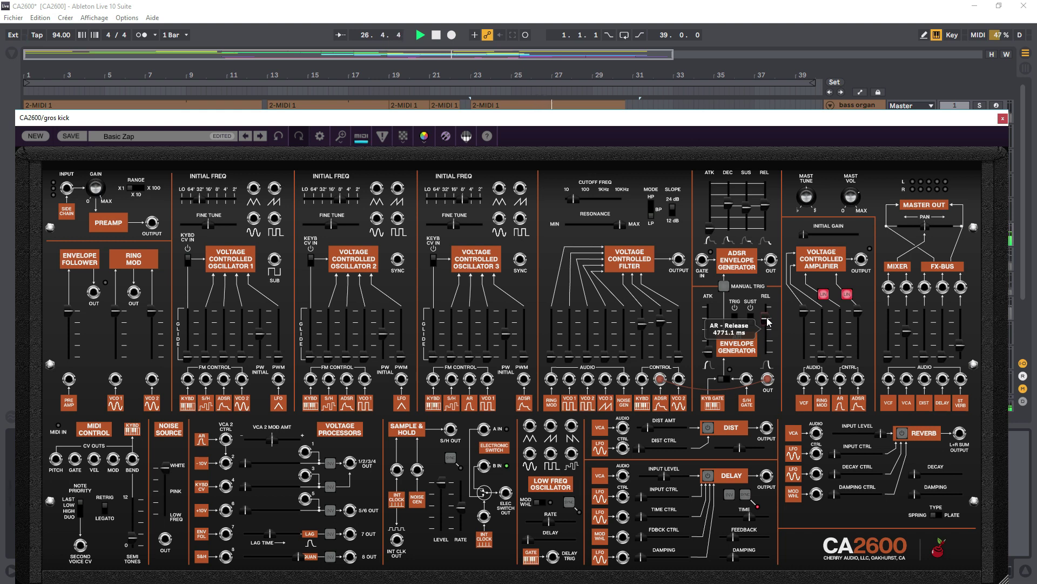
{"action": "left_click_drag", "start_coordinate": [770, 321], "coordinate": [770, 318]}
{"action": "left_click", "coordinate": [1002, 118]}
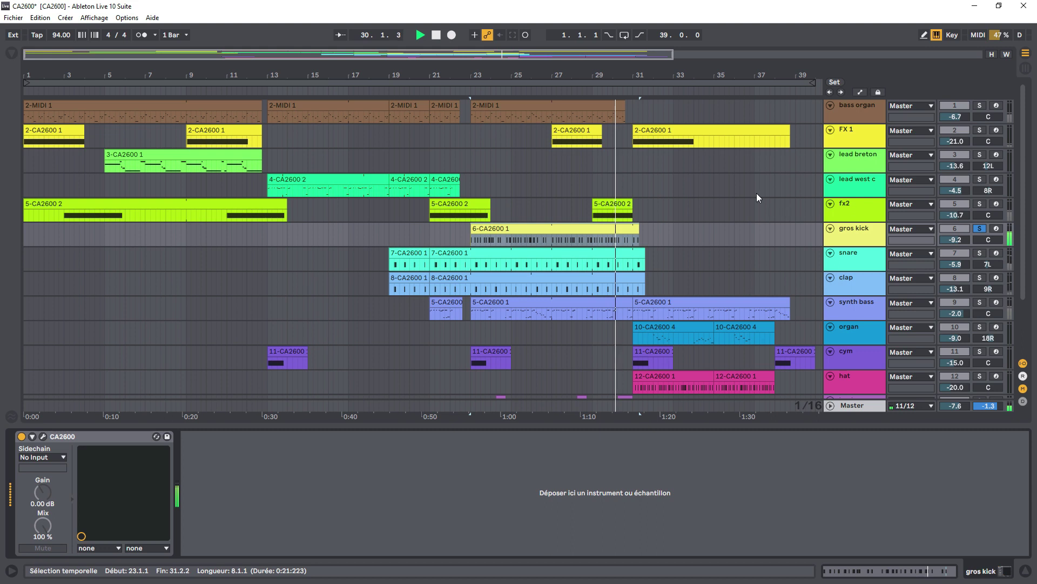
- Stop the gros kick, solo snare and clap together, play them from bar 19 and briefly add the gros kick to the solo
{"action": "left_click_drag", "start_coordinate": [646, 78], "coordinate": [645, 124]}
{"action": "left_click_drag", "start_coordinate": [508, 141], "coordinate": [508, 97]}
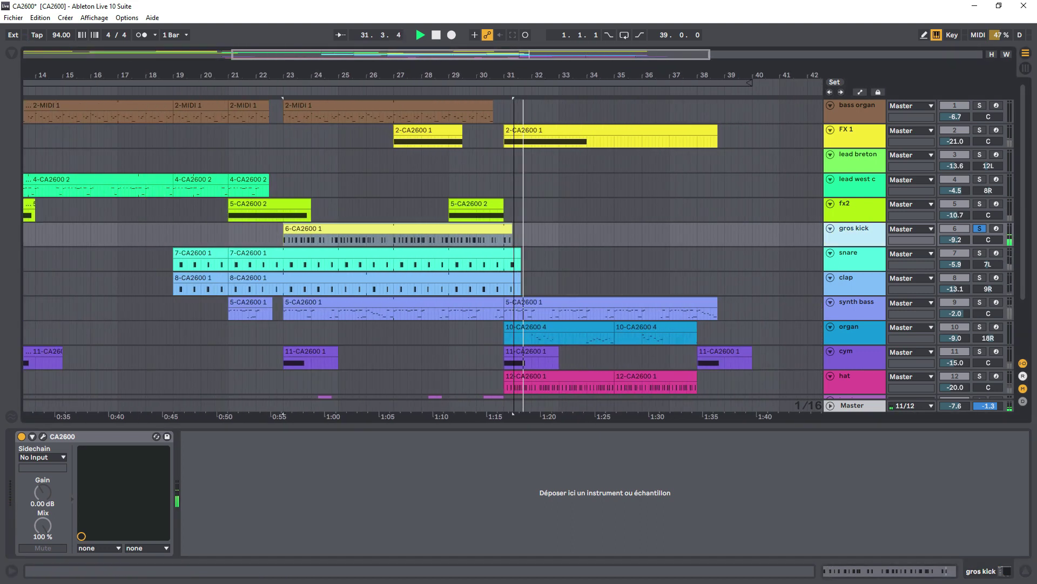
{"action": "key", "text": "space"}
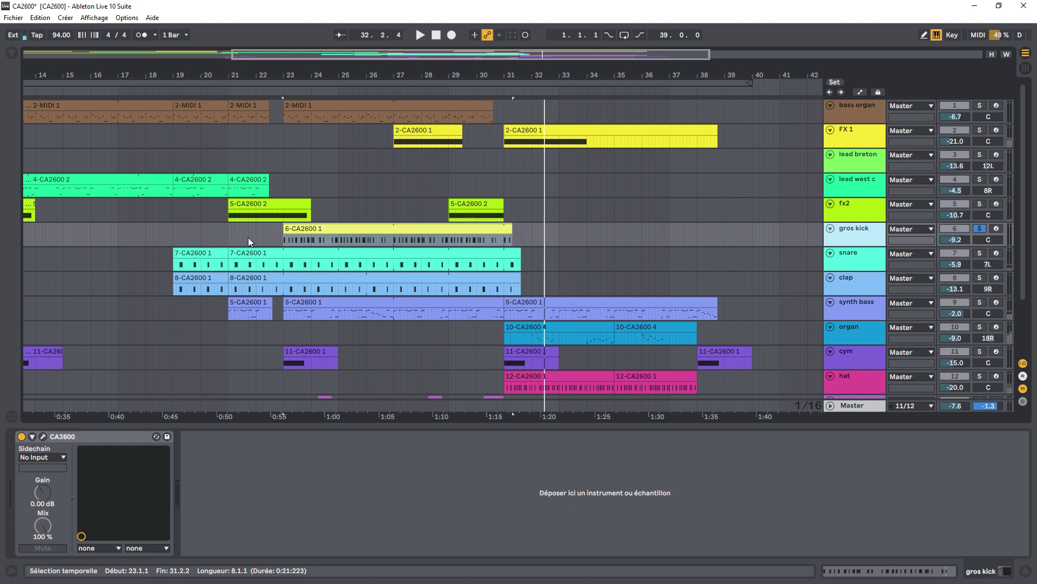
{"action": "left_click", "coordinate": [199, 248]}
{"action": "key", "text": "space"}
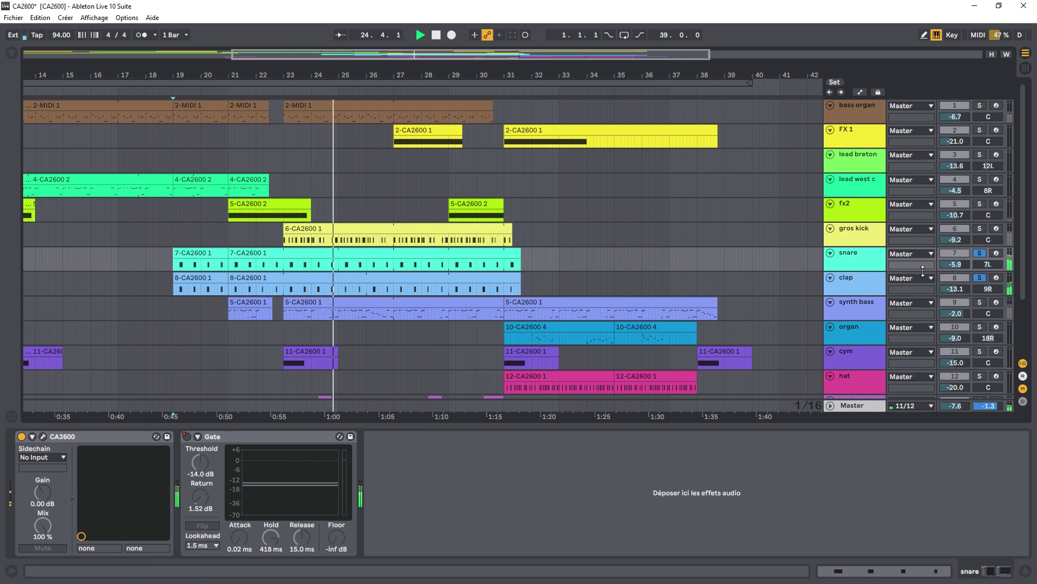
{"action": "left_click", "coordinate": [980, 229]}
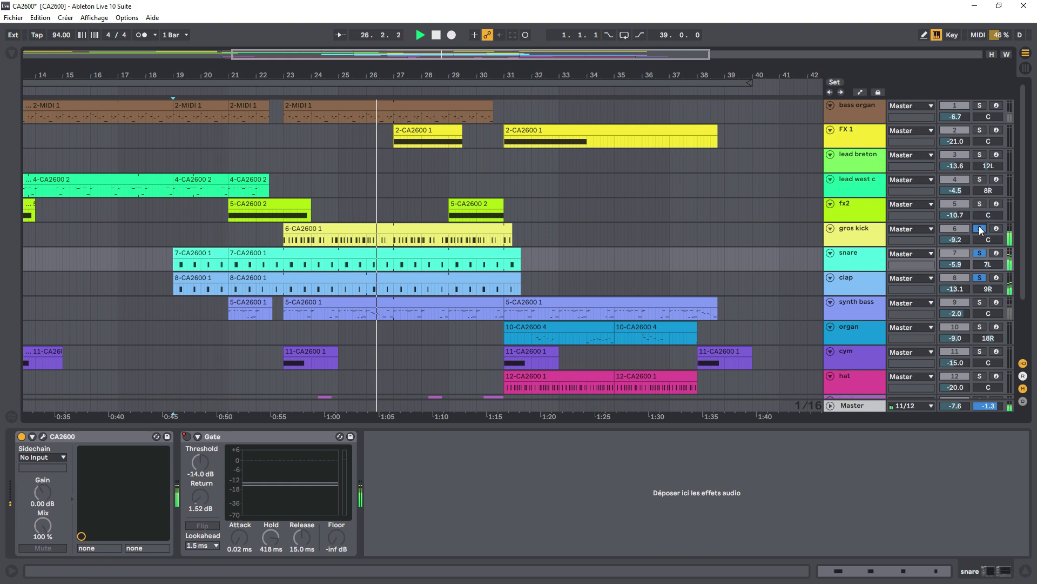
{"action": "left_click", "coordinate": [980, 230]}
- Unsolo the clap, play the snare alone from bar 19, stop playback and unsolo the snare
{"action": "left_click", "coordinate": [980, 277]}
{"action": "key", "text": "space"}
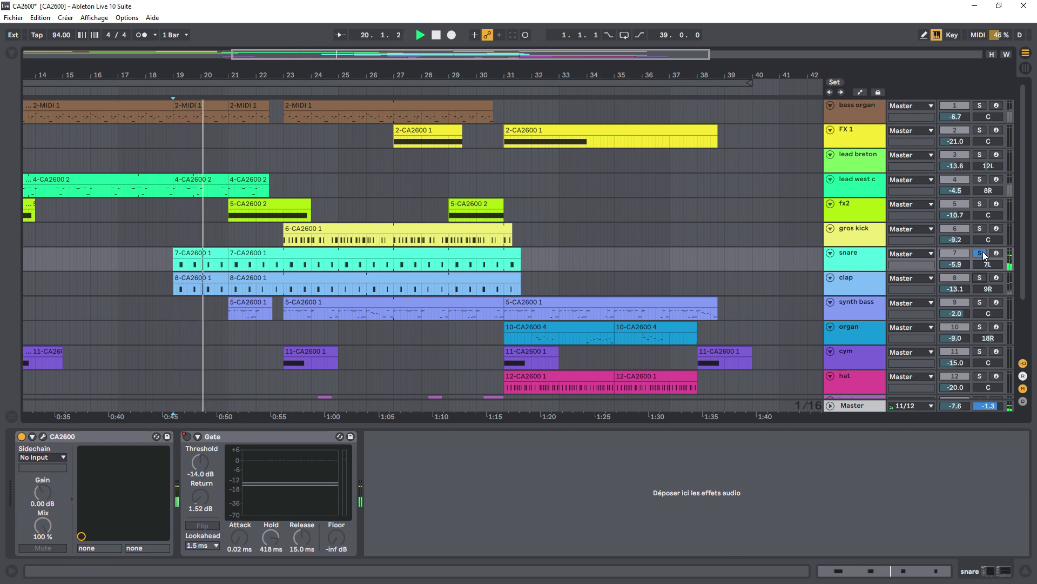
{"action": "key", "text": "space"}
{"action": "left_click", "coordinate": [981, 253]}
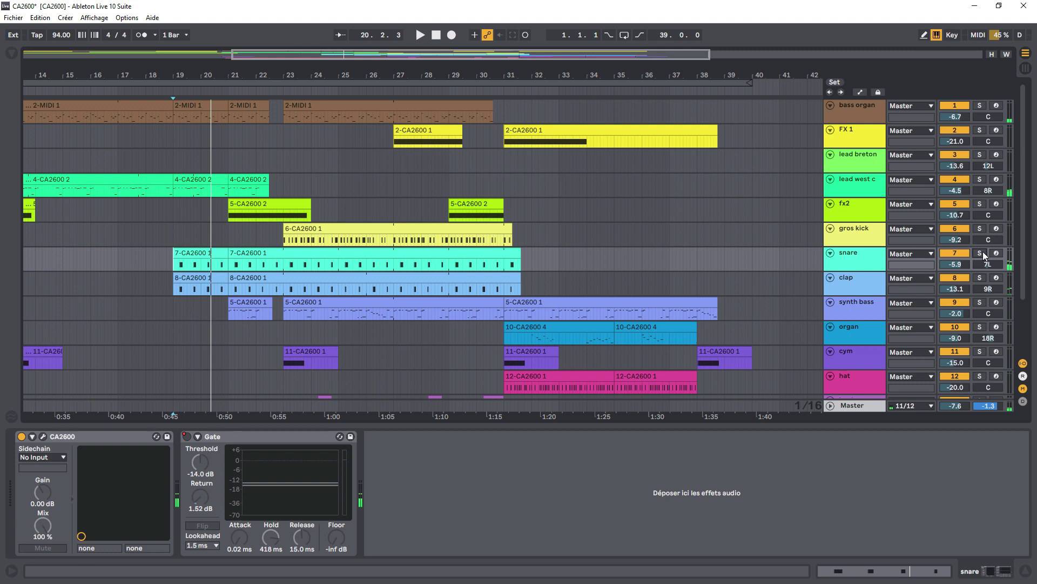
- Solo the clap track alone, play it from bar 19, stop playback and clear all solos
{"action": "left_click", "coordinate": [980, 278]}
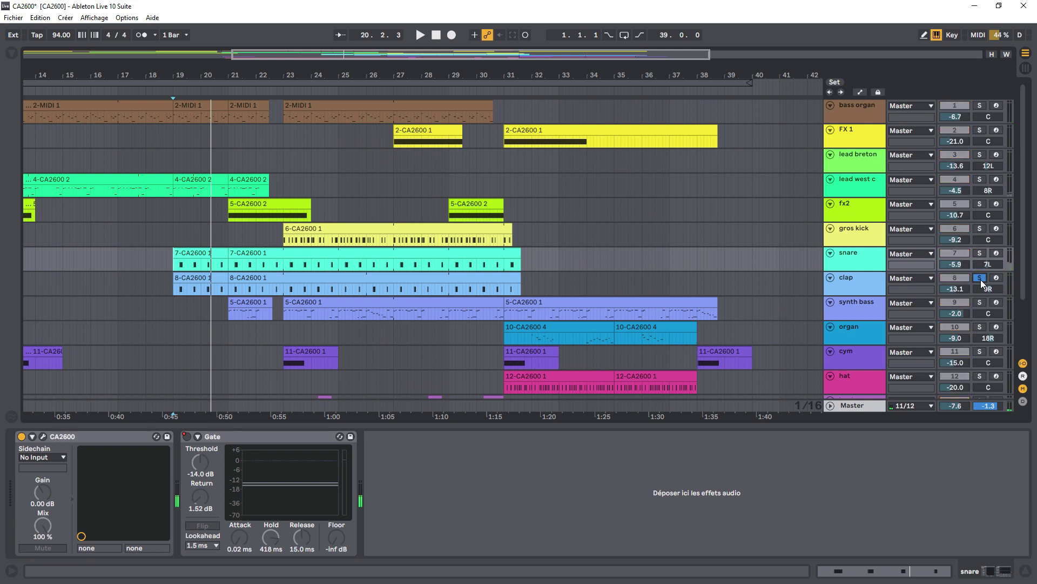
{"action": "key", "text": "space"}
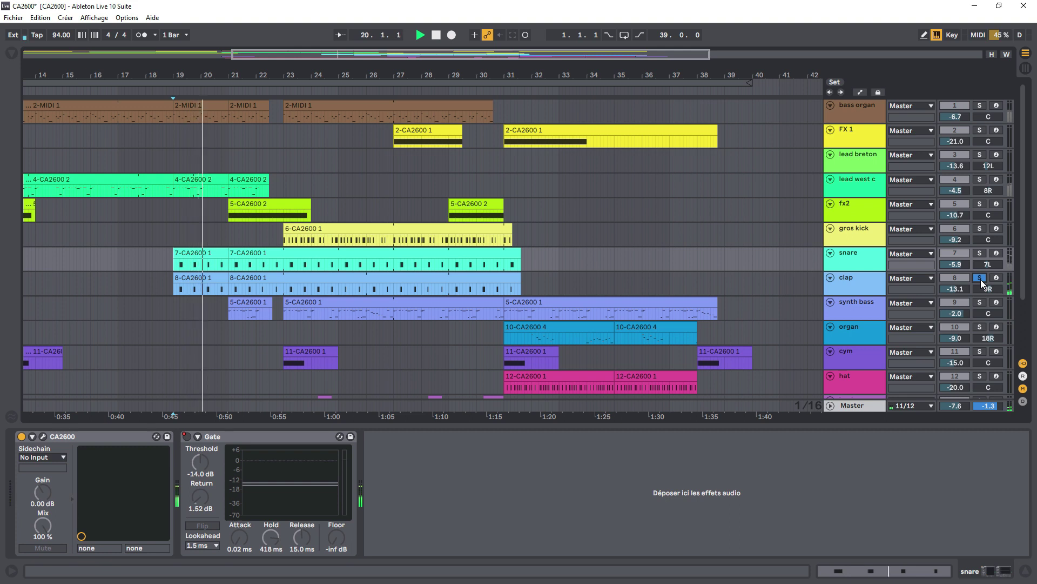
{"action": "key", "text": "space"}
{"action": "left_click", "coordinate": [979, 254]}
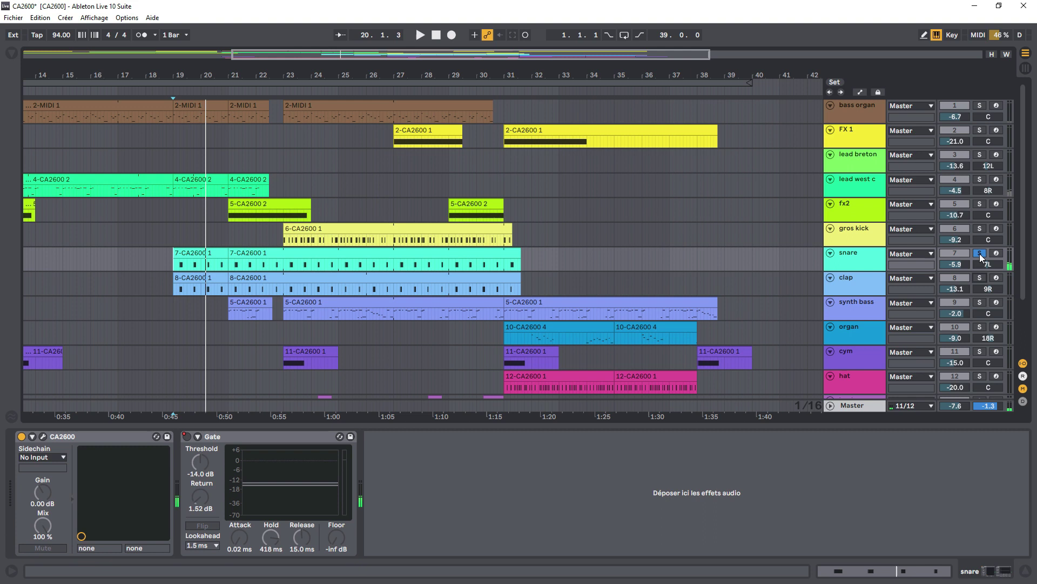
{"action": "left_click", "coordinate": [980, 254]}
- View the notes of the first synth bass clip, then solo the track and play it from just before bar 21
{"action": "left_click", "coordinate": [868, 311]}
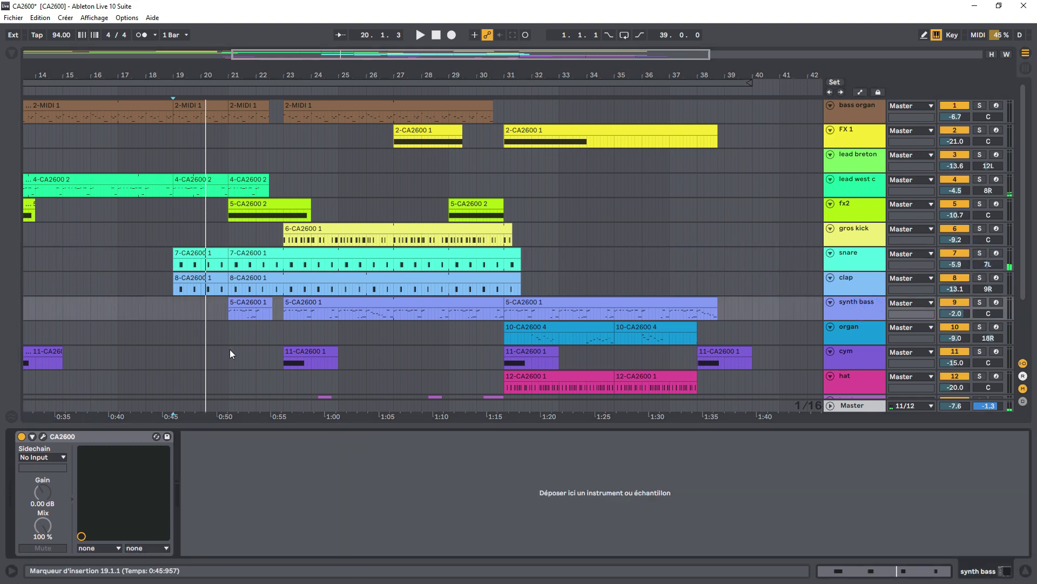
{"action": "double_click", "coordinate": [230, 308]}
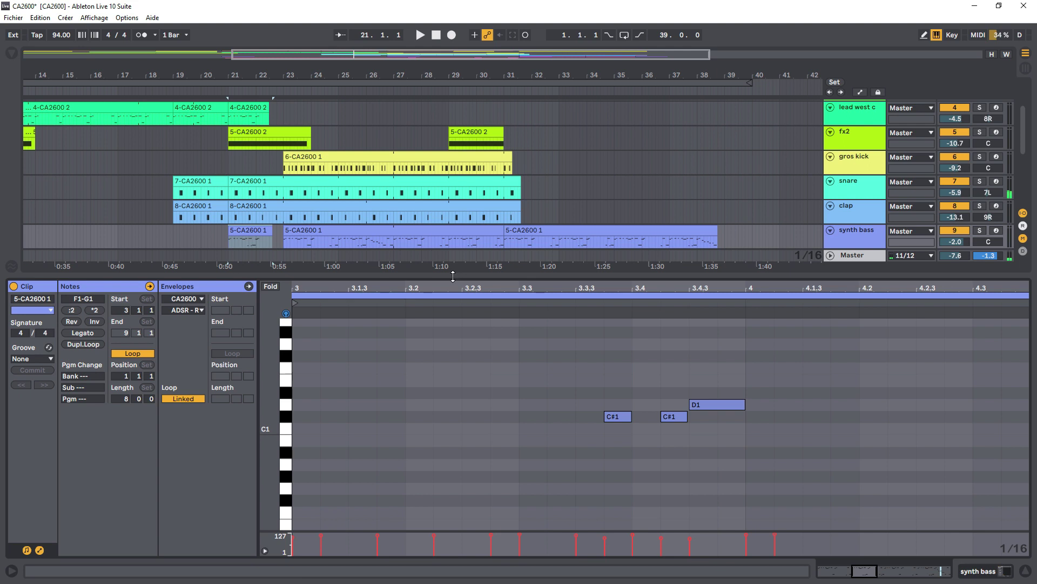
{"action": "left_click_drag", "start_coordinate": [452, 276], "coordinate": [452, 554]}
{"action": "left_click", "coordinate": [227, 310]}
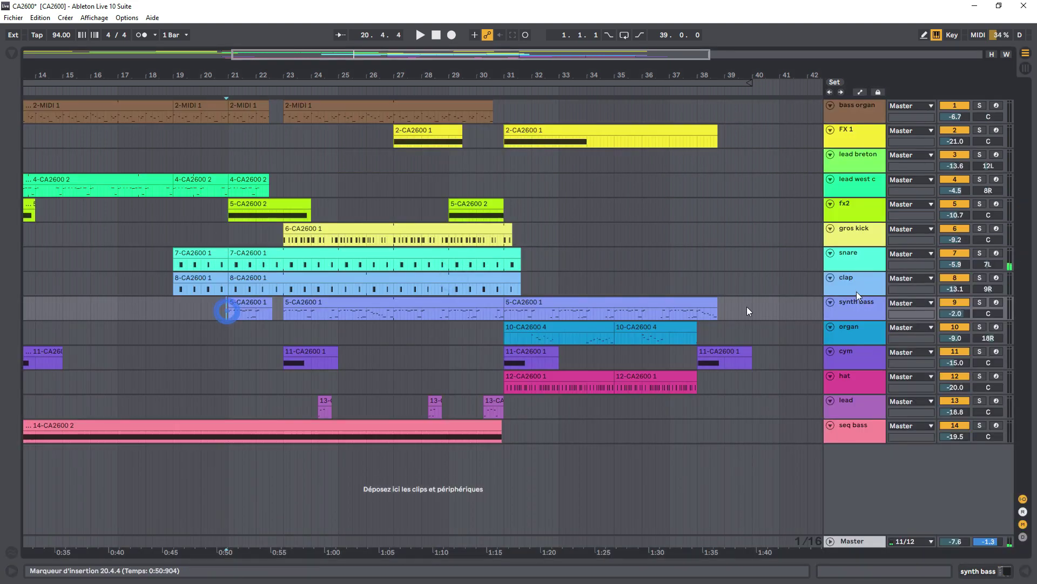
{"action": "left_click", "coordinate": [980, 299]}
{"action": "key", "text": "space"}
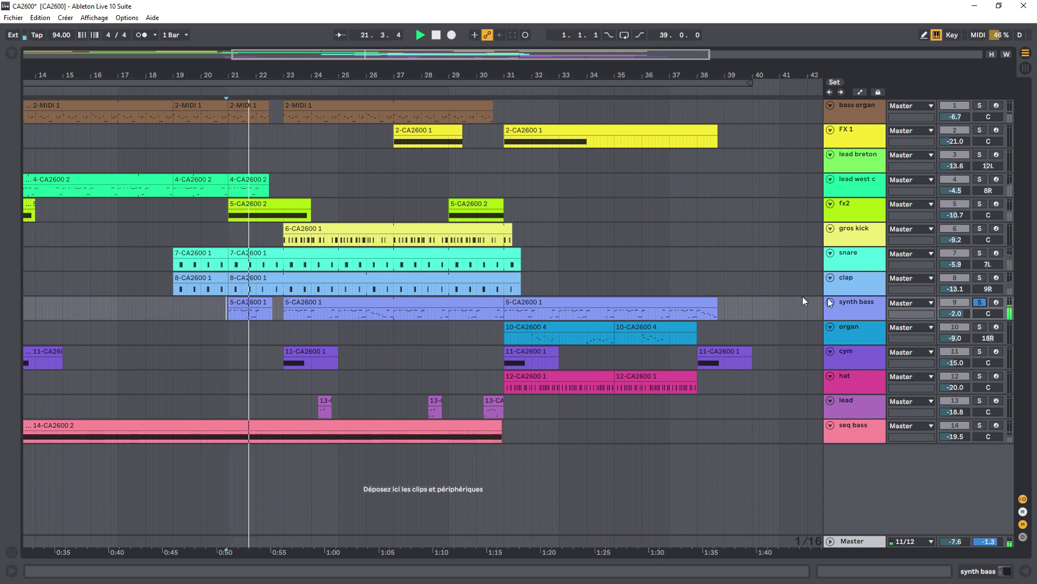
- View the synth bass clips and the track's CA2600 device during playback, then stop and unsolo the track
{"action": "left_click_drag", "start_coordinate": [341, 67], "coordinate": [341, 70]}
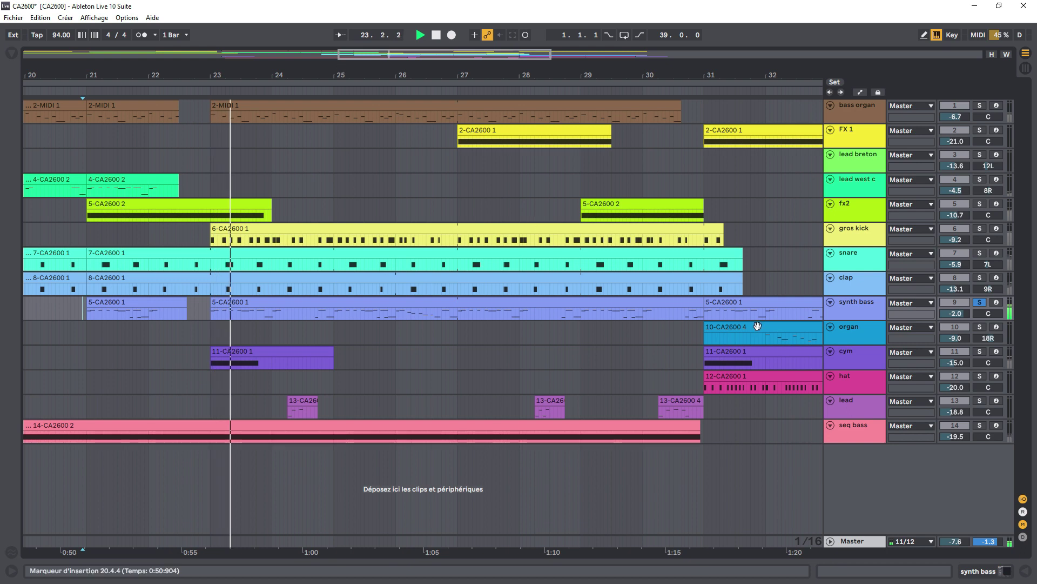
{"action": "double_click", "coordinate": [875, 310]}
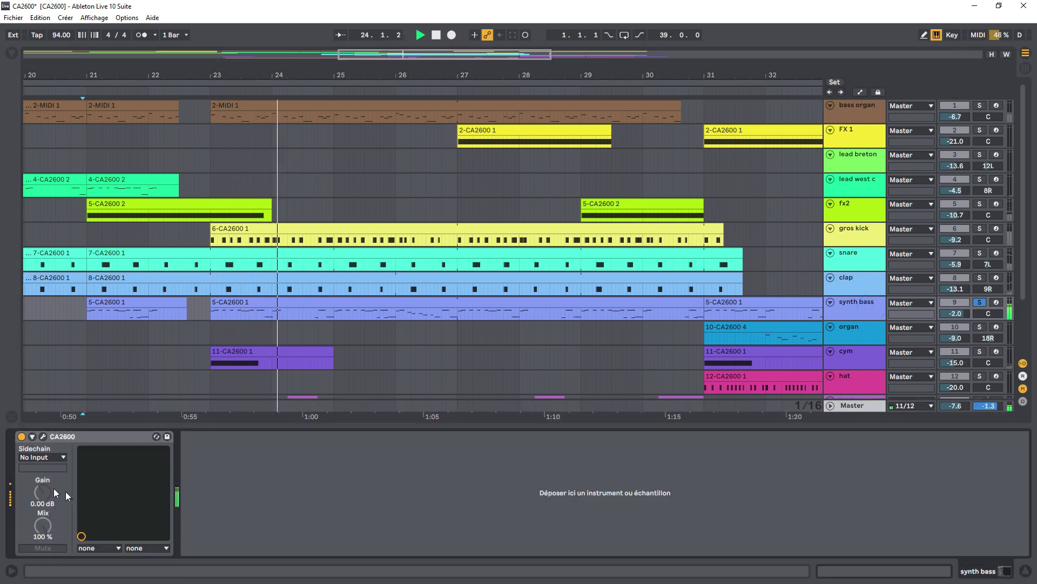
{"action": "key", "text": "minus"}
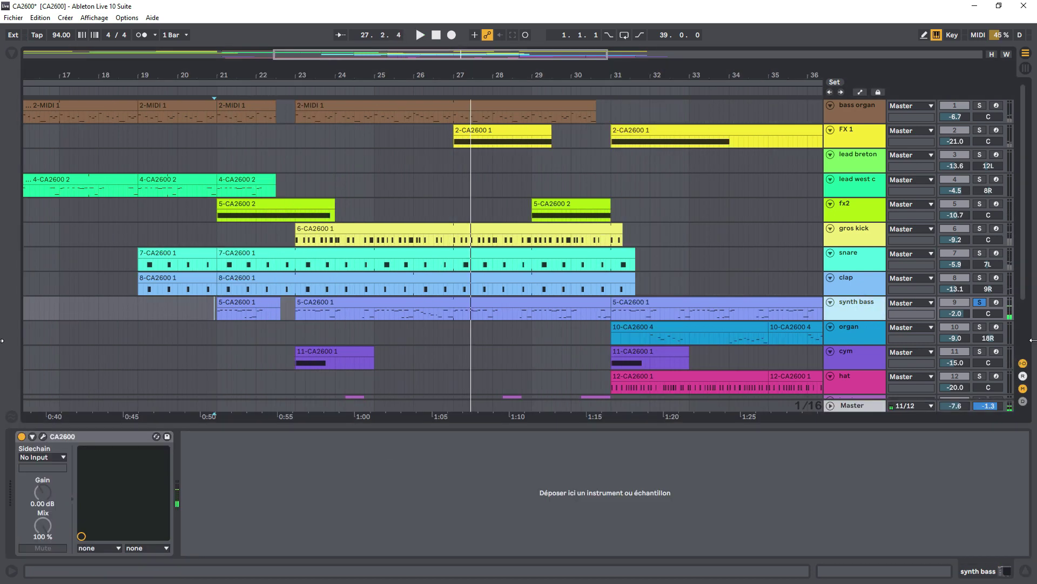
{"action": "scroll", "coordinate": [988, 379], "scroll_direction": "down", "scroll_amount": 1}
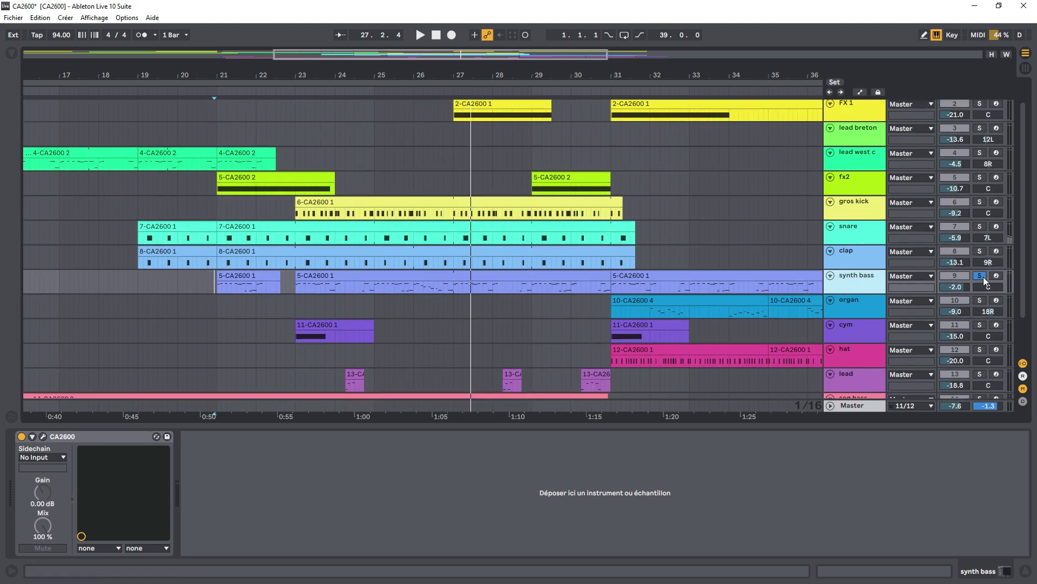
{"action": "left_click", "coordinate": [984, 276]}
- Solo the organ track, play its first clip from bar 31 while viewing the notes, and stop playback
{"action": "left_click", "coordinate": [978, 301]}
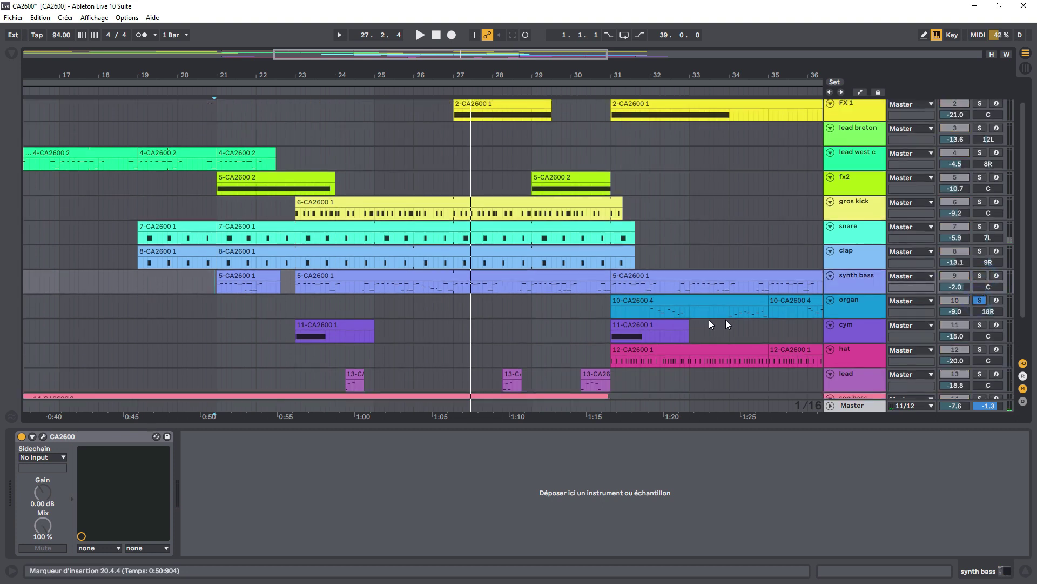
{"action": "double_click", "coordinate": [625, 301]}
{"action": "key", "text": "space"}
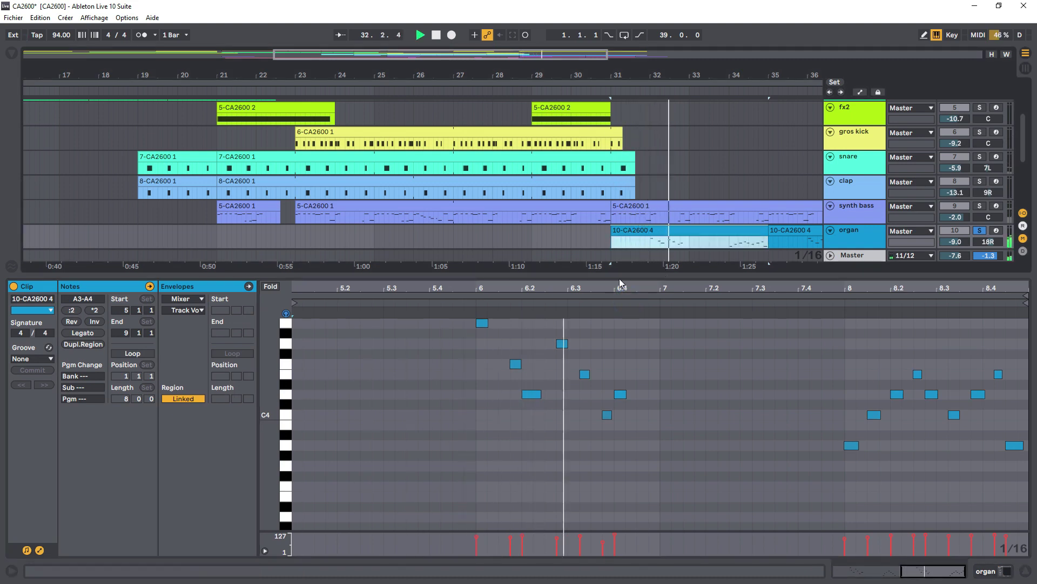
{"action": "key", "text": "plus"}
{"action": "key", "text": "plus"}
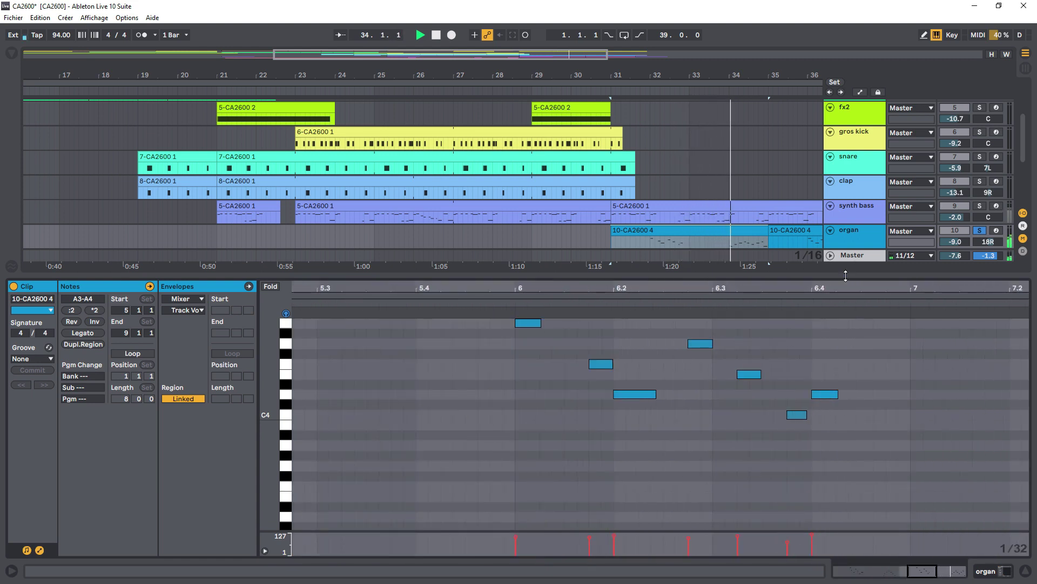
{"action": "left_click", "coordinate": [845, 275]}
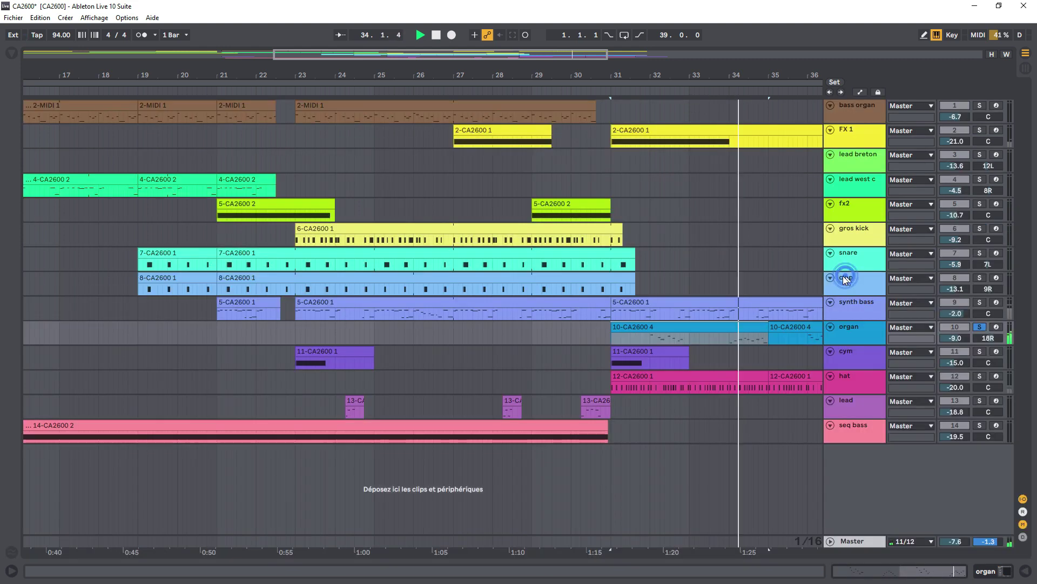
{"action": "left_click", "coordinate": [530, 56]}
{"action": "left_click_drag", "start_coordinate": [529, 56], "coordinate": [494, 44]}
{"action": "key", "text": "space"}
- View the note of the first cym clip, solo the track, play it from bar 23 and stop playback
{"action": "double_click", "coordinate": [241, 362]}
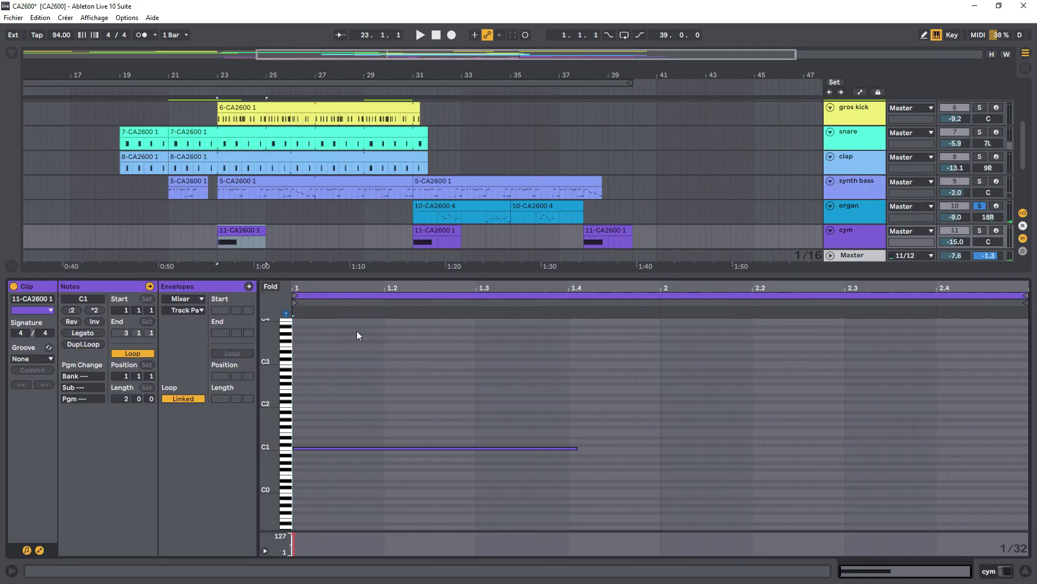
{"action": "double_click", "coordinate": [457, 273]}
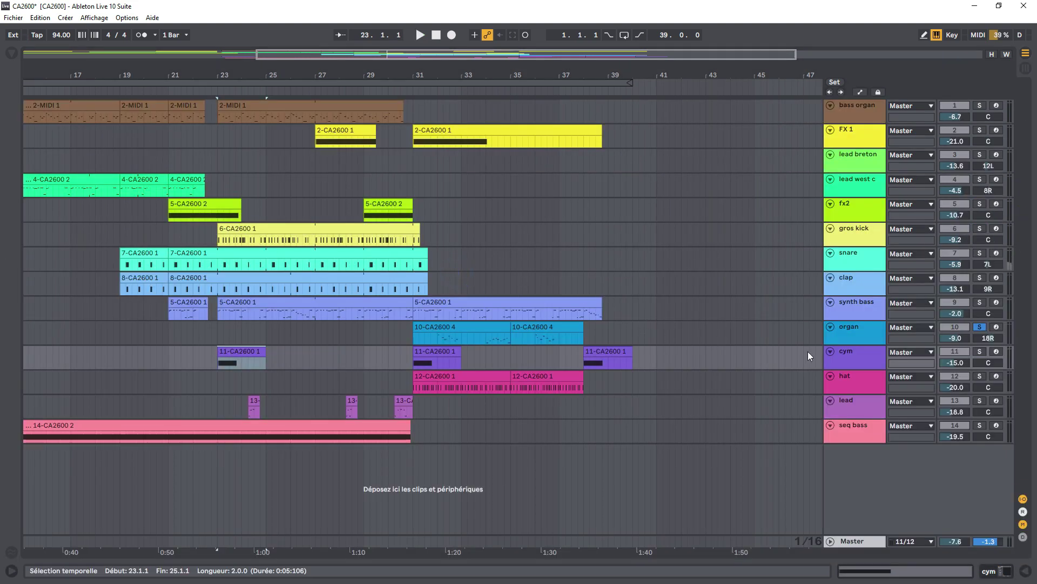
{"action": "left_click", "coordinate": [980, 351]}
{"action": "key", "text": "space"}
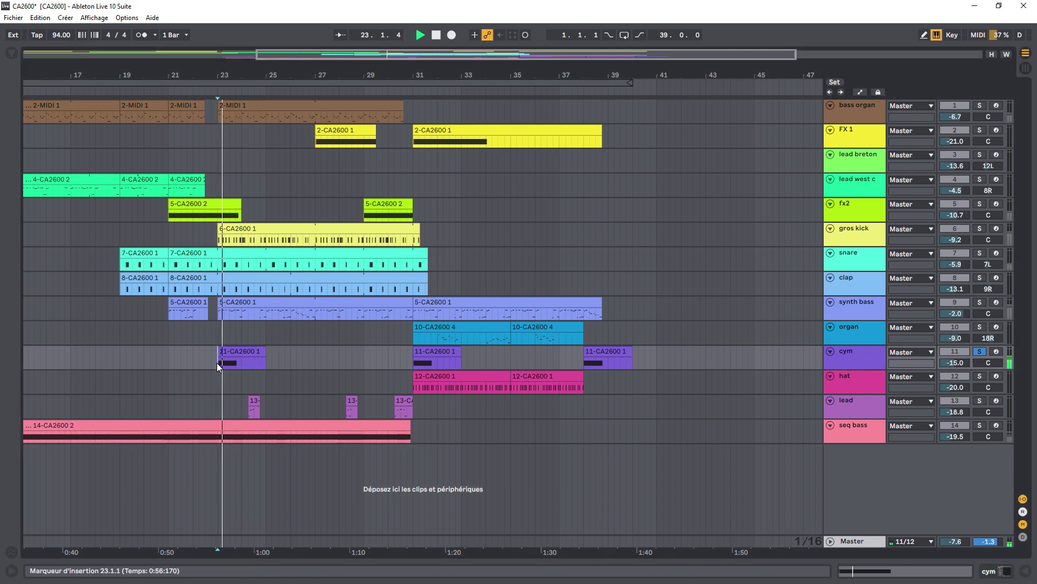
{"action": "key", "text": "space"}
- View the notes of the first hat clip
{"action": "double_click", "coordinate": [471, 380]}
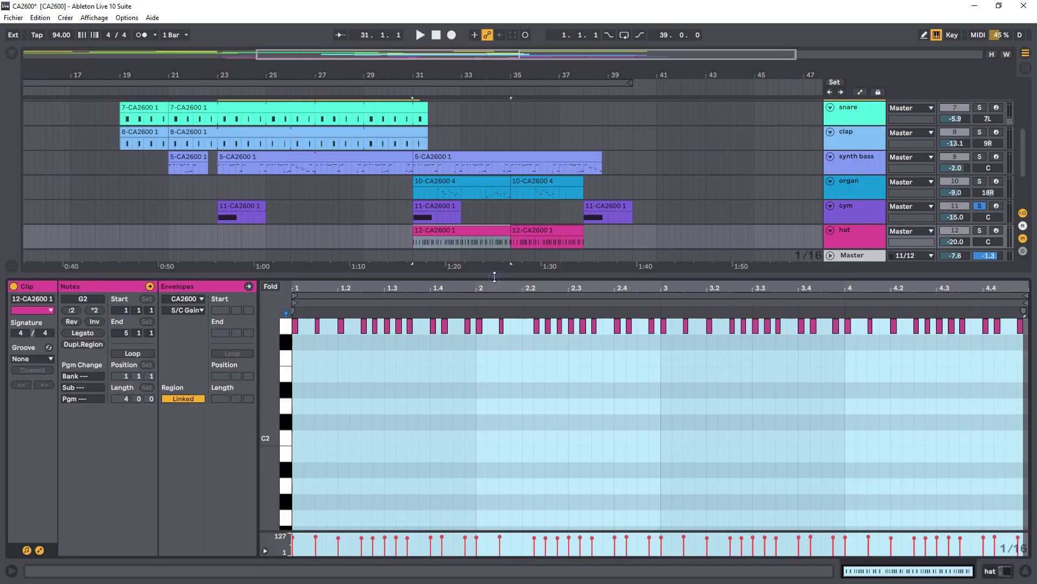
{"action": "key", "text": "ctrl+alt+l"}
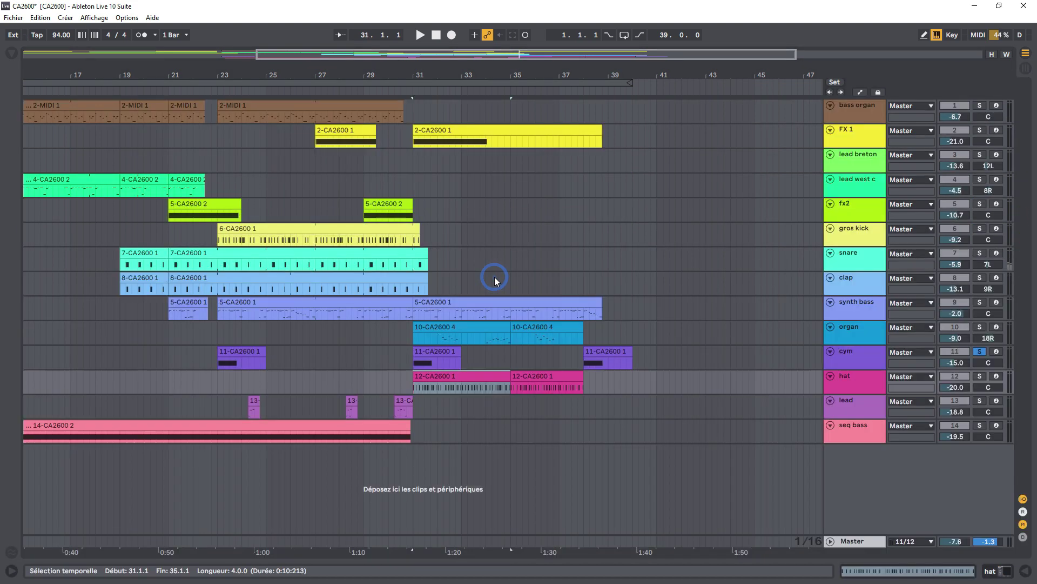
{"action": "left_click", "coordinate": [442, 371]}
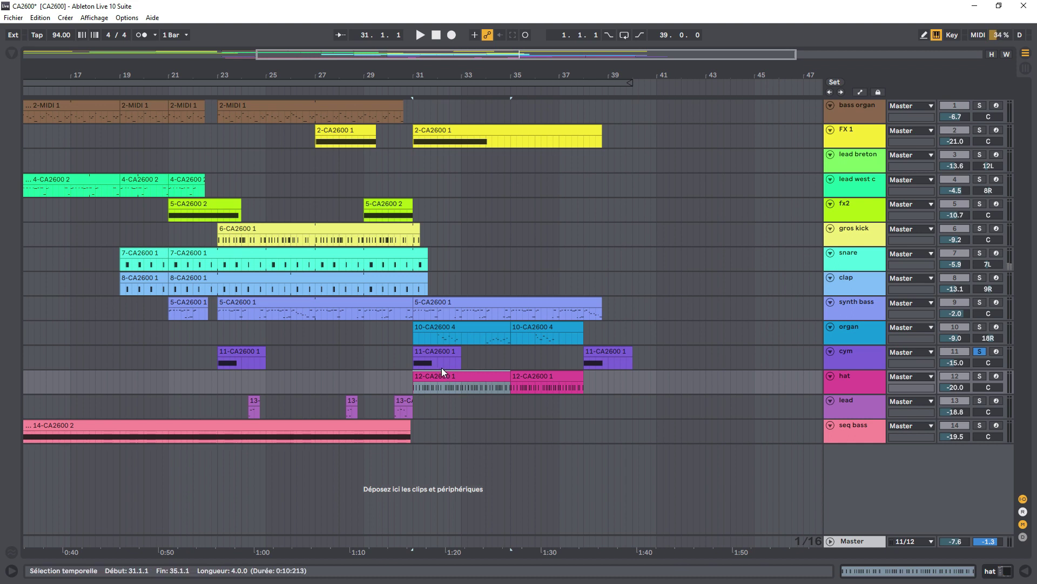
{"action": "double_click", "coordinate": [441, 371]}
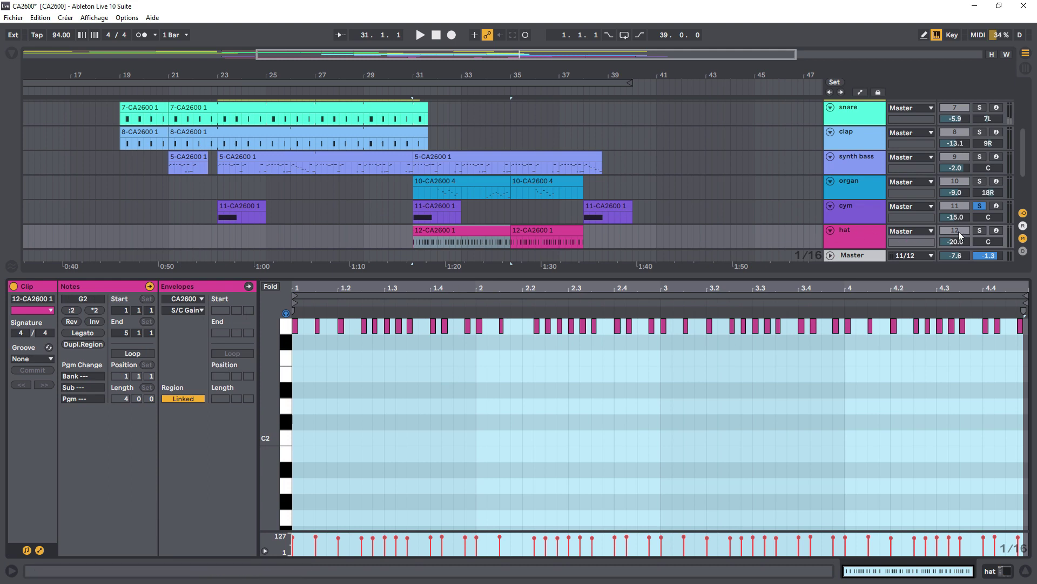
- Solo the hat instead of the cym, play it from bar 31, then stop playback and unsolo the hat
{"action": "left_click", "coordinate": [982, 207]}
{"action": "left_click", "coordinate": [980, 230]}
{"action": "key", "text": "space"}
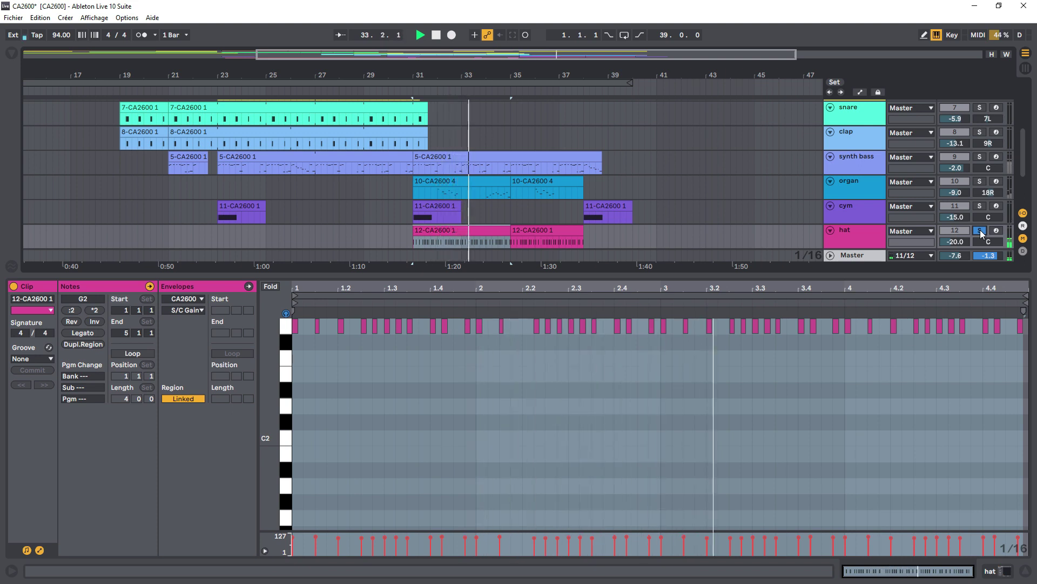
{"action": "left_click", "coordinate": [980, 231]}
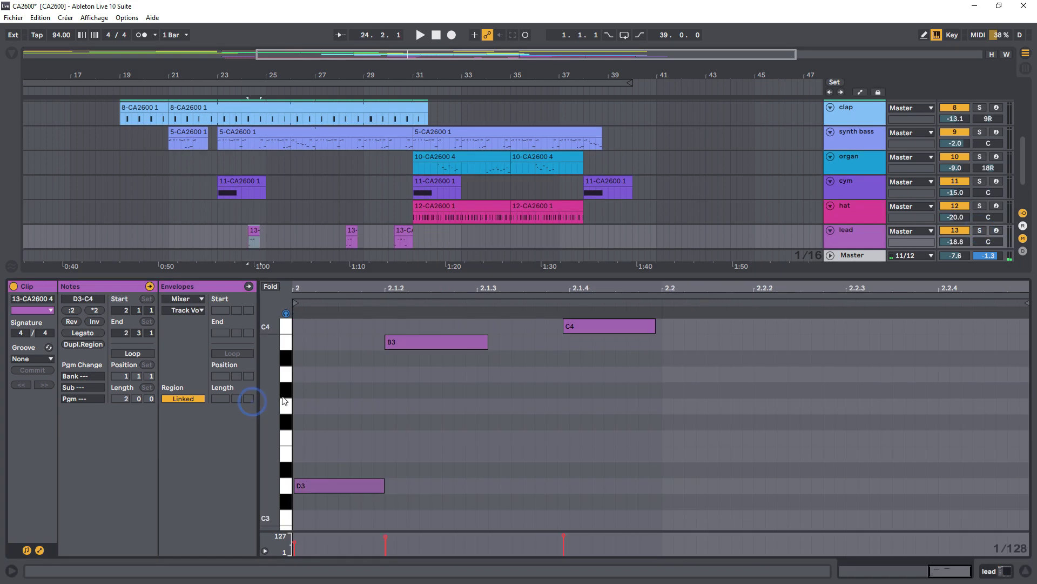
- Close the first lead clip's note view, solo the lead track and play it from bar 24
{"action": "left_click", "coordinate": [862, 239]}
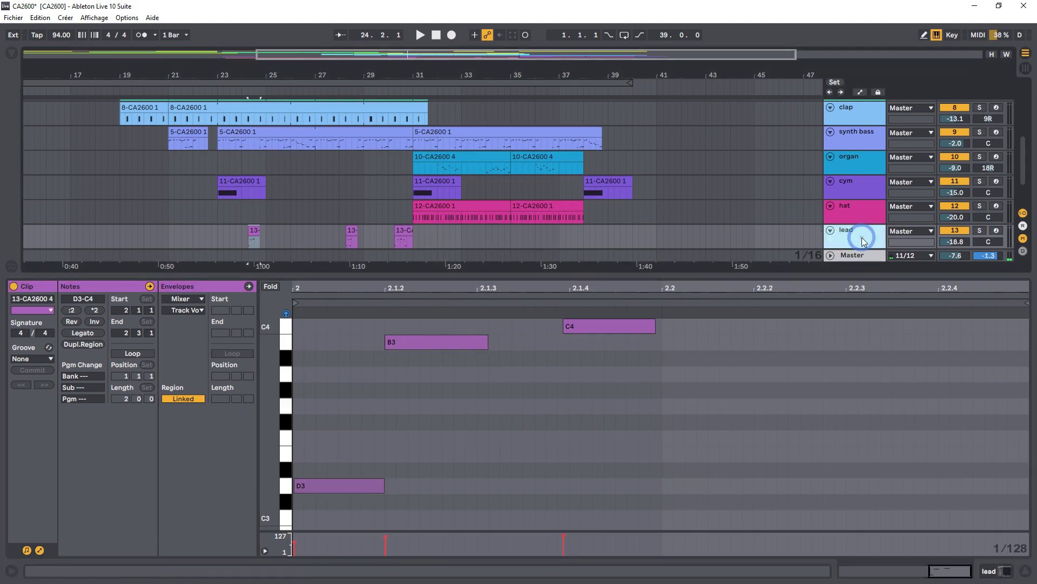
{"action": "double_click", "coordinate": [798, 274]}
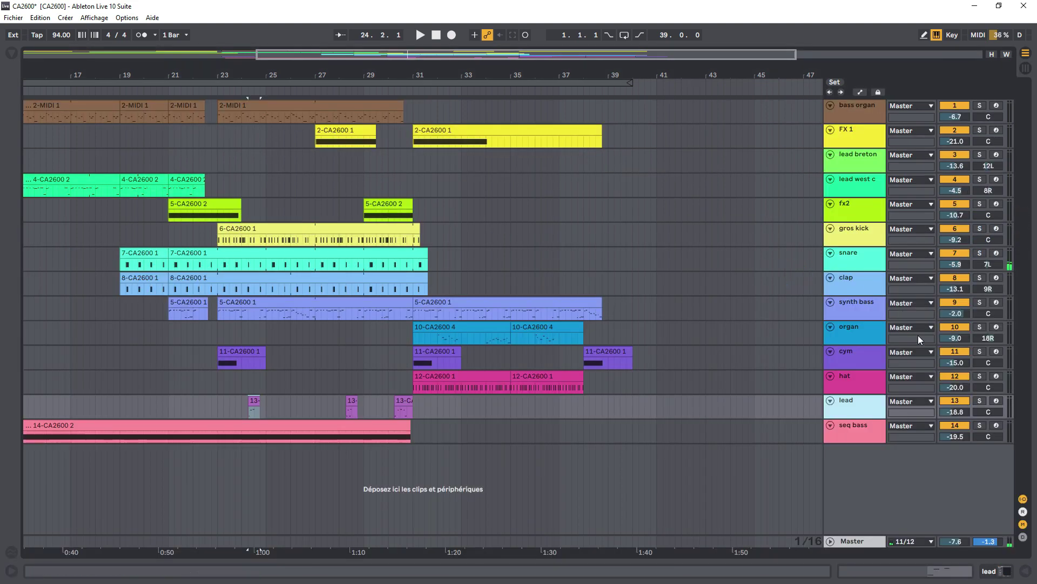
{"action": "left_click", "coordinate": [980, 401]}
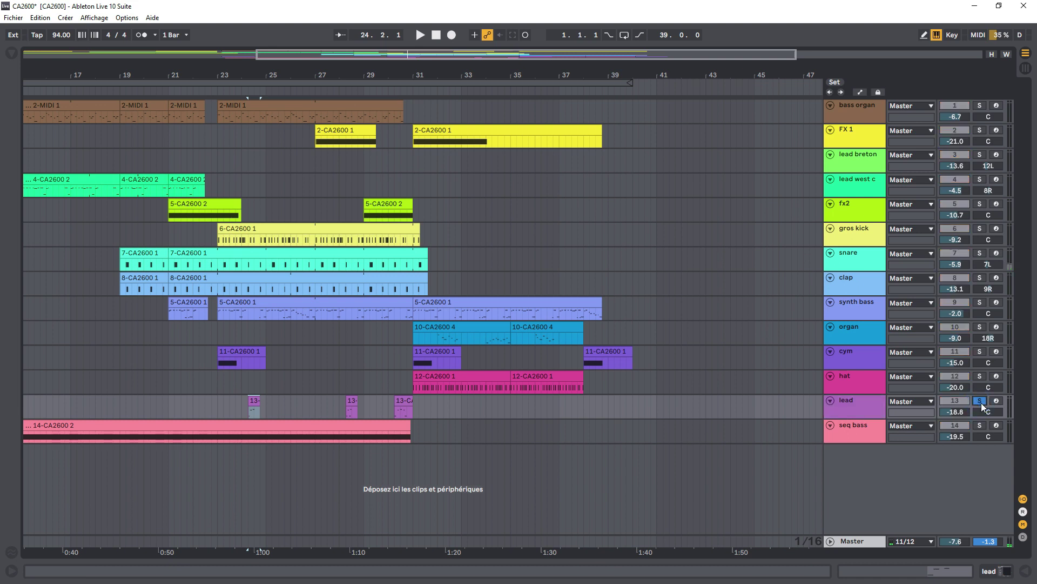
{"action": "key", "text": "space"}
- View the notes of the second and third lead clips during playback, then reduce the height of the note view
{"action": "left_click", "coordinate": [348, 403]}
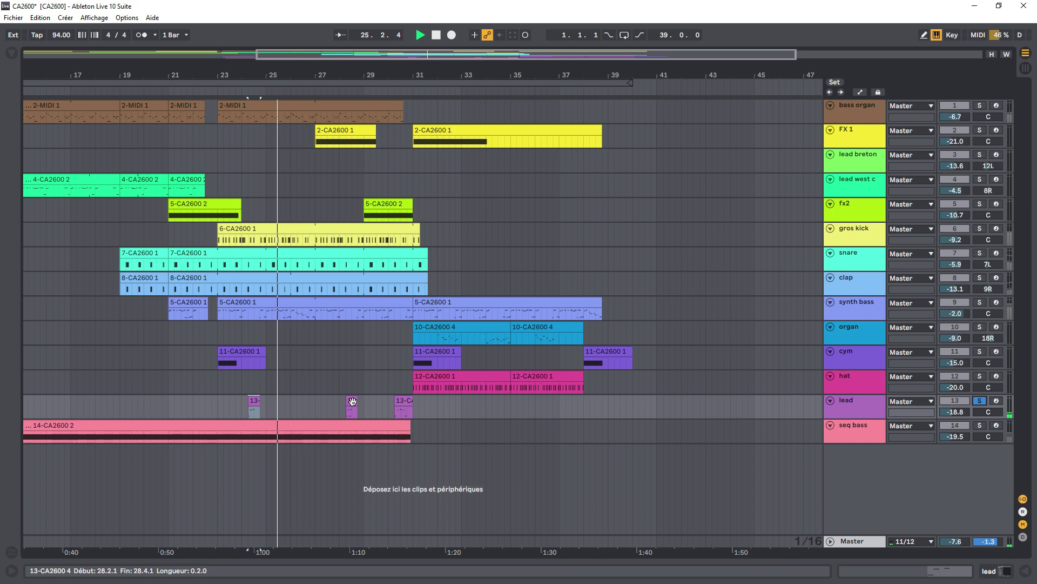
{"action": "double_click", "coordinate": [348, 403]}
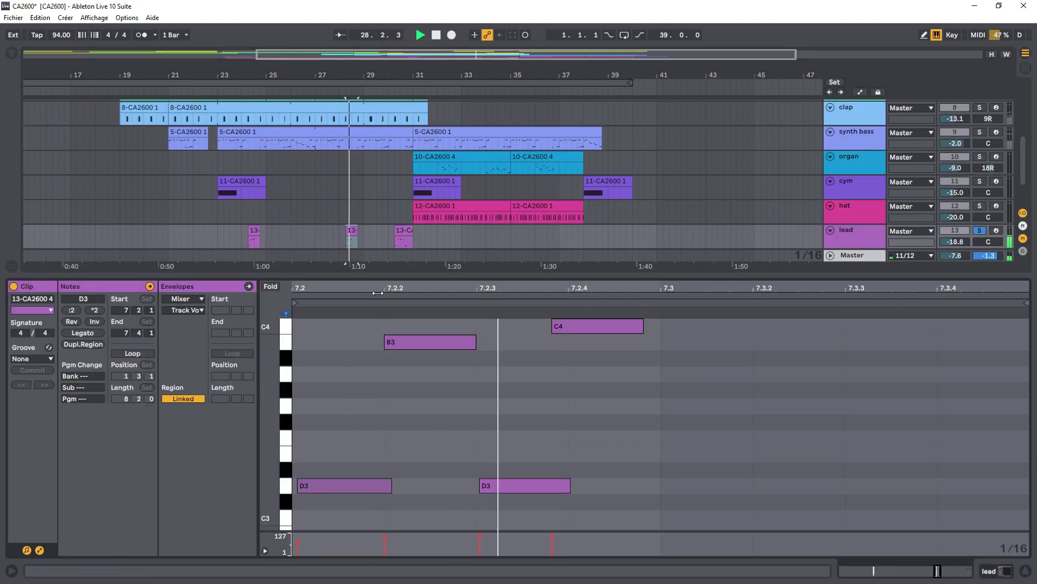
{"action": "left_click", "coordinate": [403, 233]}
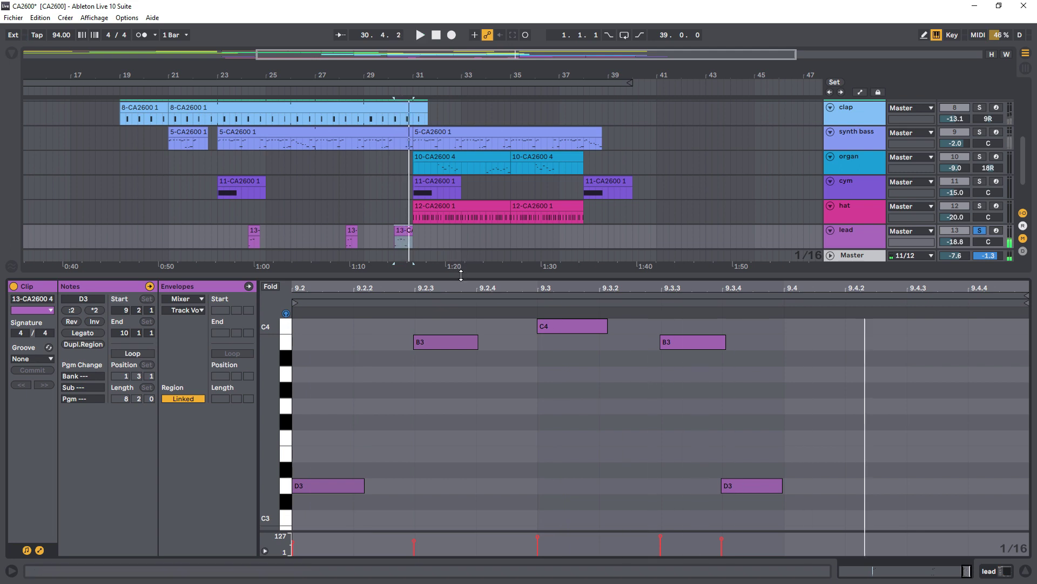
{"action": "left_click_drag", "start_coordinate": [462, 273], "coordinate": [464, 449]}
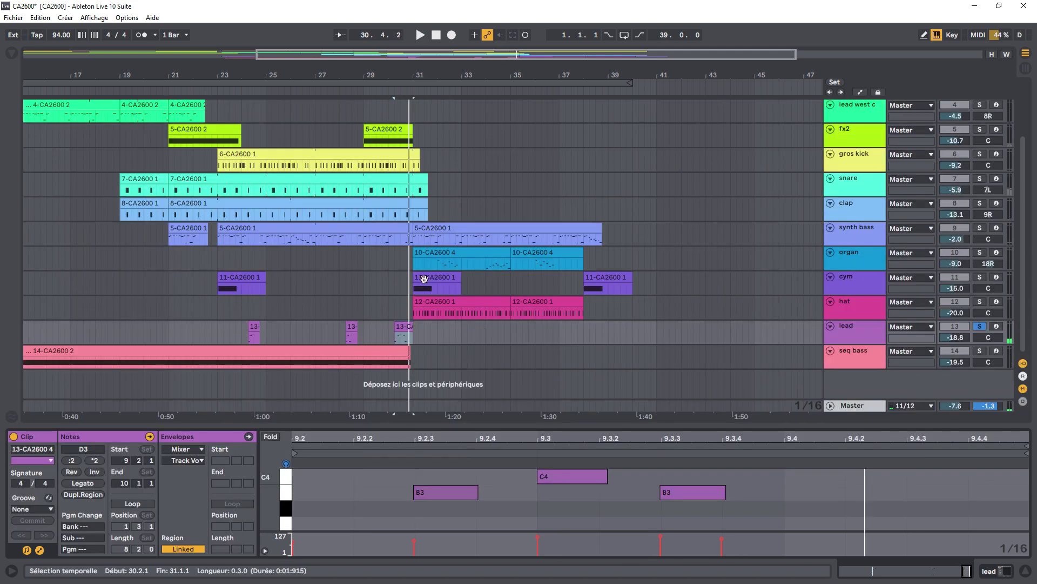
- View the seq bass track's devices and clip notes, then solo the track and play it from bar 13
{"action": "left_click", "coordinate": [858, 358]}
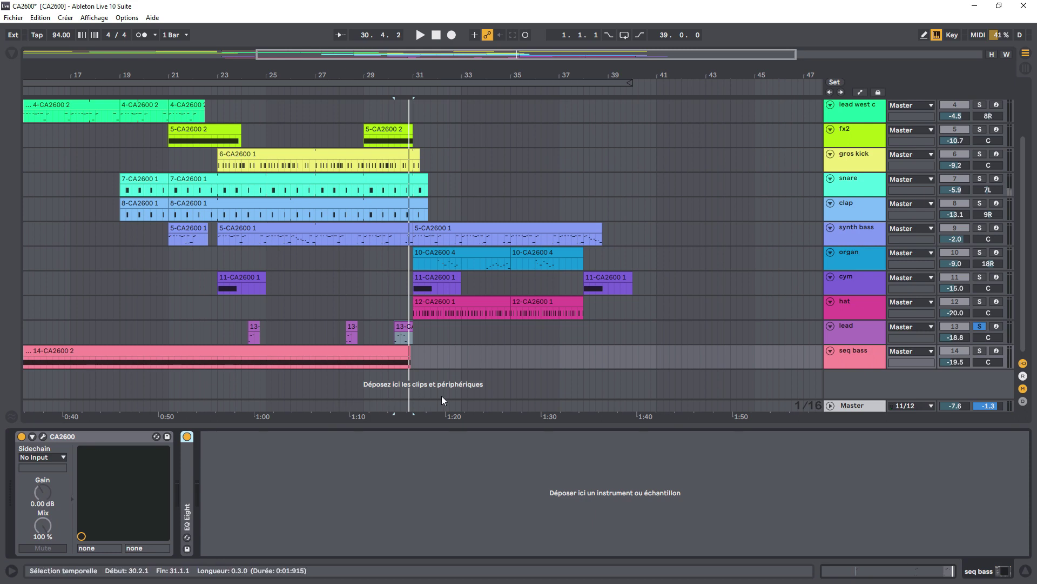
{"action": "left_click", "coordinate": [323, 84]}
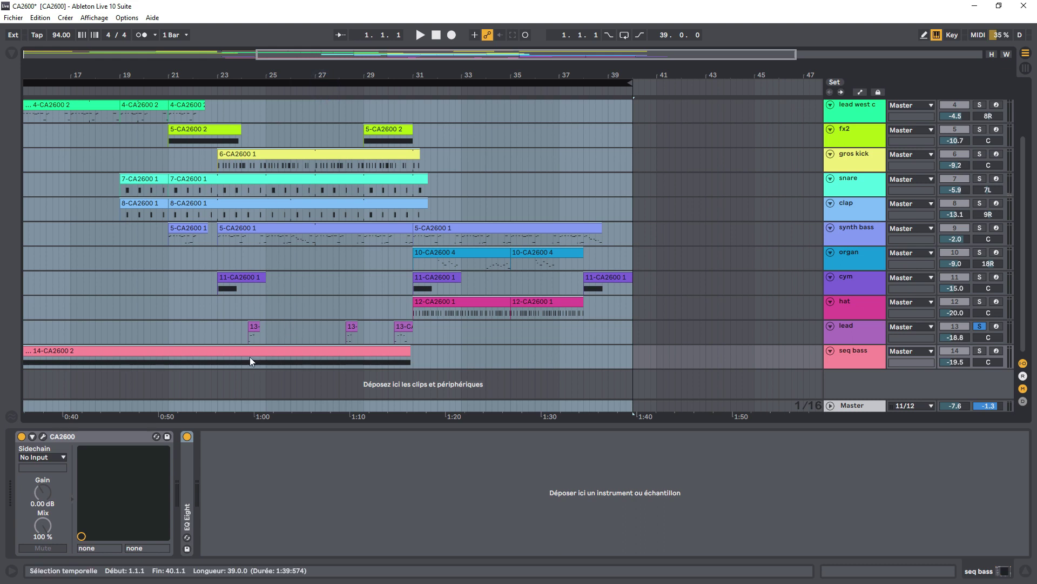
{"action": "left_click", "coordinate": [173, 351]}
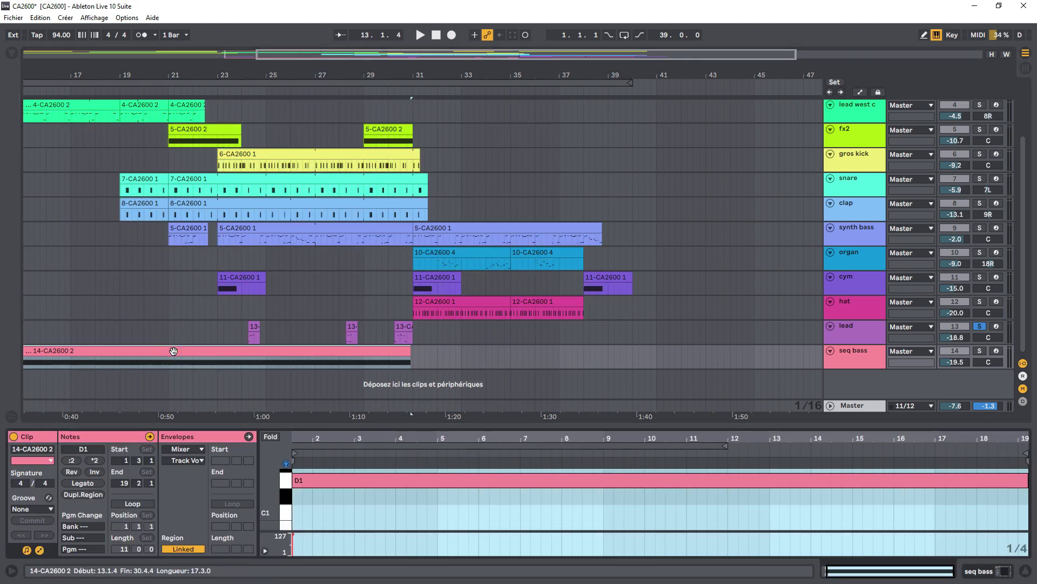
{"action": "key", "text": "space"}
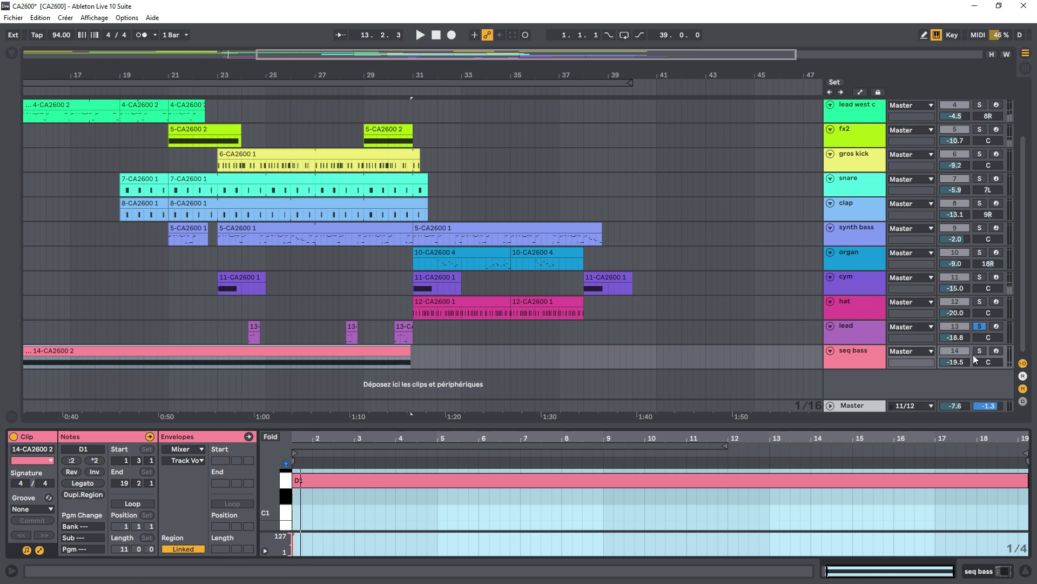
{"action": "left_click", "coordinate": [980, 350]}
{"action": "key", "text": "space"}
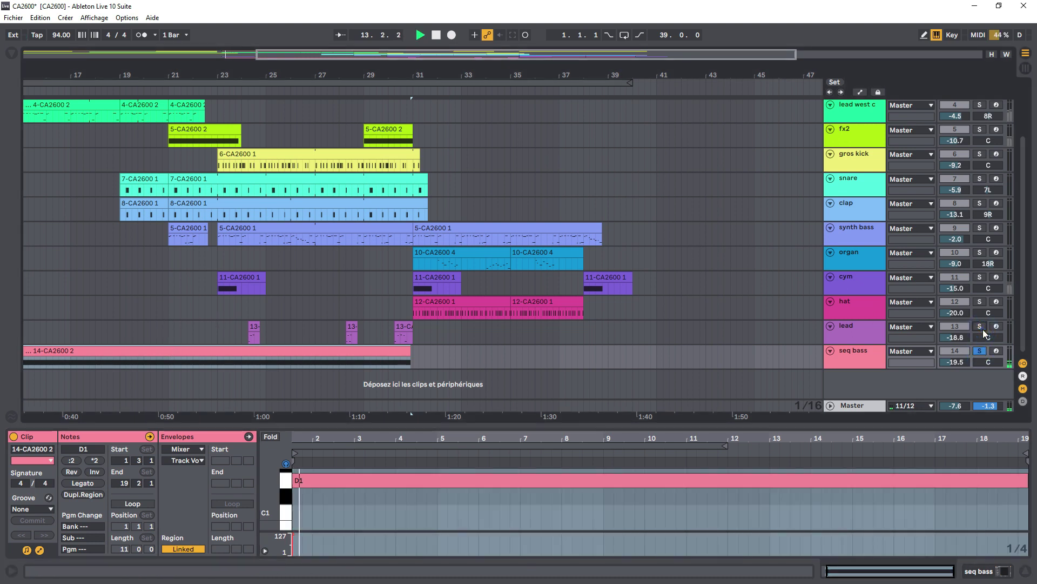
- Switch to the Session view, watch the mixer levels and CPU load as all tracks play, and select the Master track
{"action": "left_click", "coordinate": [118, 94]}
{"action": "key", "text": "Tab"}
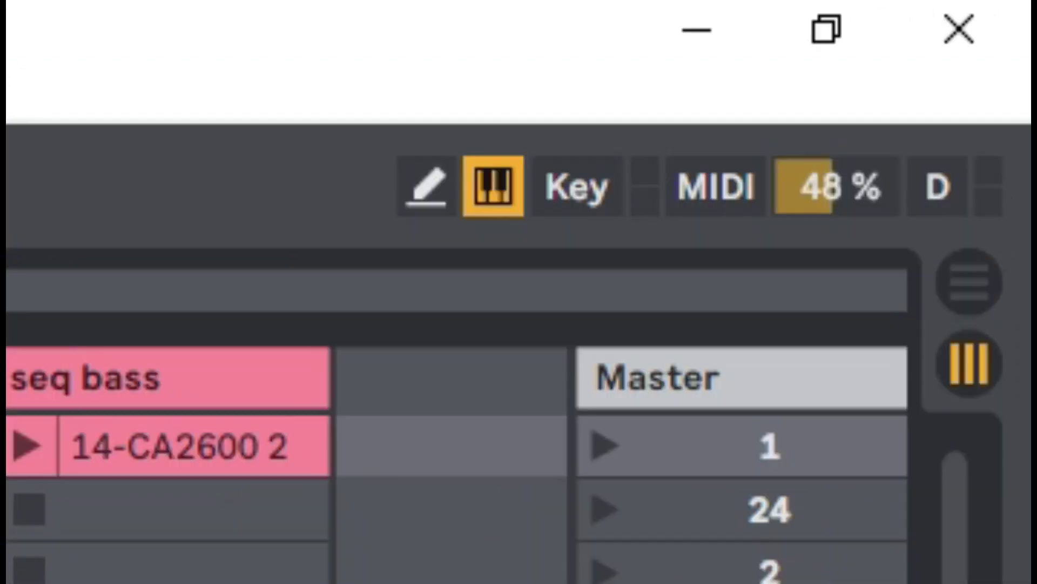
{"action": "left_click", "coordinate": [105, 380]}
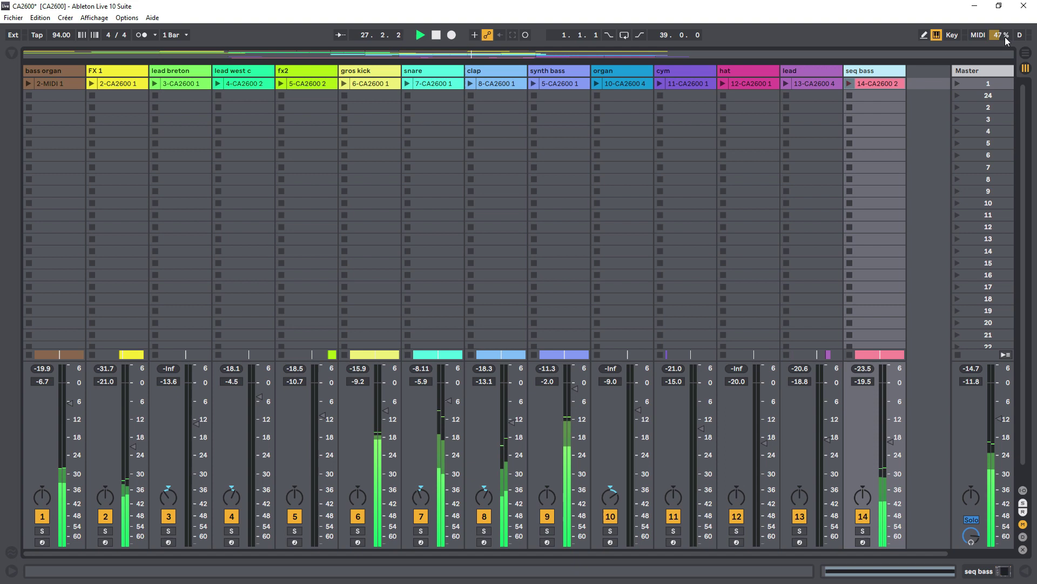
{"action": "double_click", "coordinate": [987, 71]}
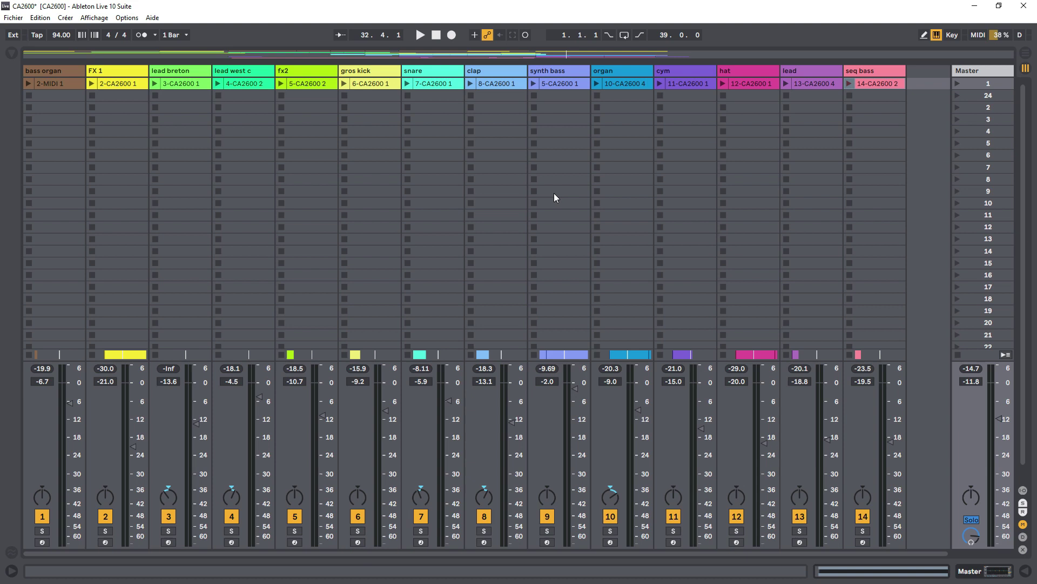
- Add a CA2600 track after seq bass, view the synth's interface, and arm the track for recording
{"action": "key", "text": "ctrl+v"}
{"action": "left_click", "coordinate": [868, 67]}
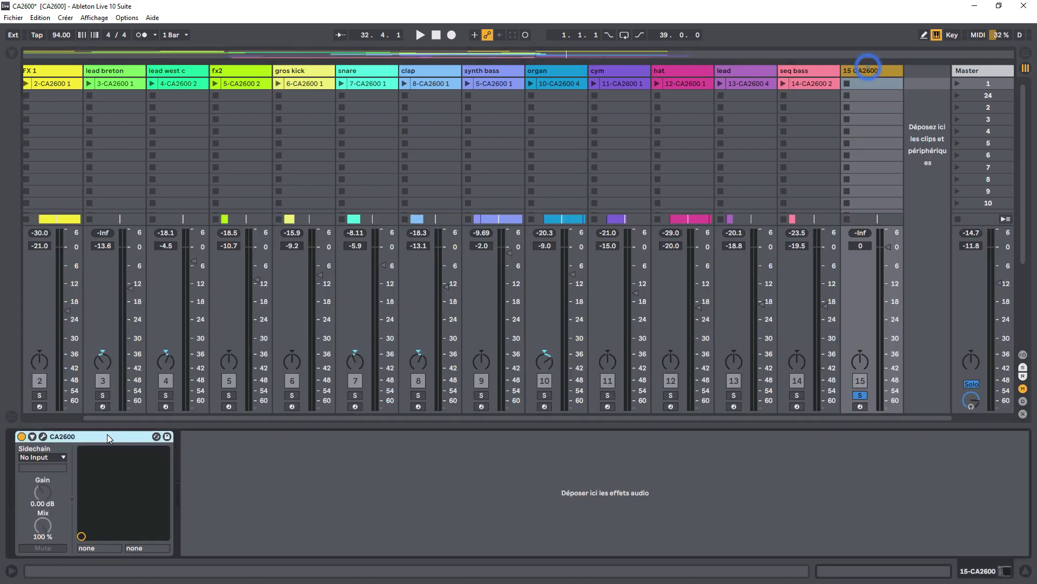
{"action": "left_click", "coordinate": [44, 437]}
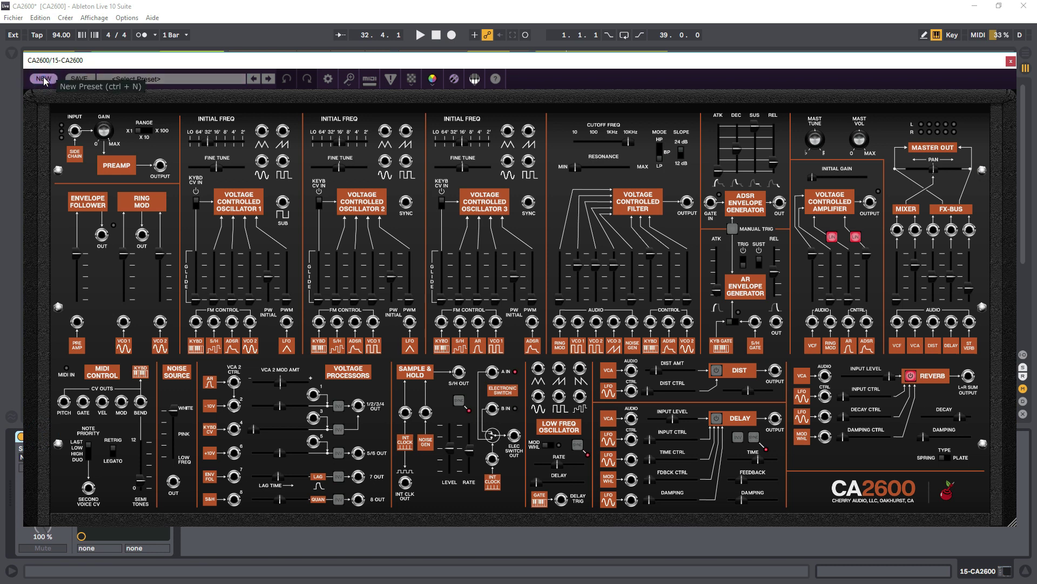
{"action": "key", "text": "ctrl+alt+p"}
{"action": "left_click", "coordinate": [859, 408]}
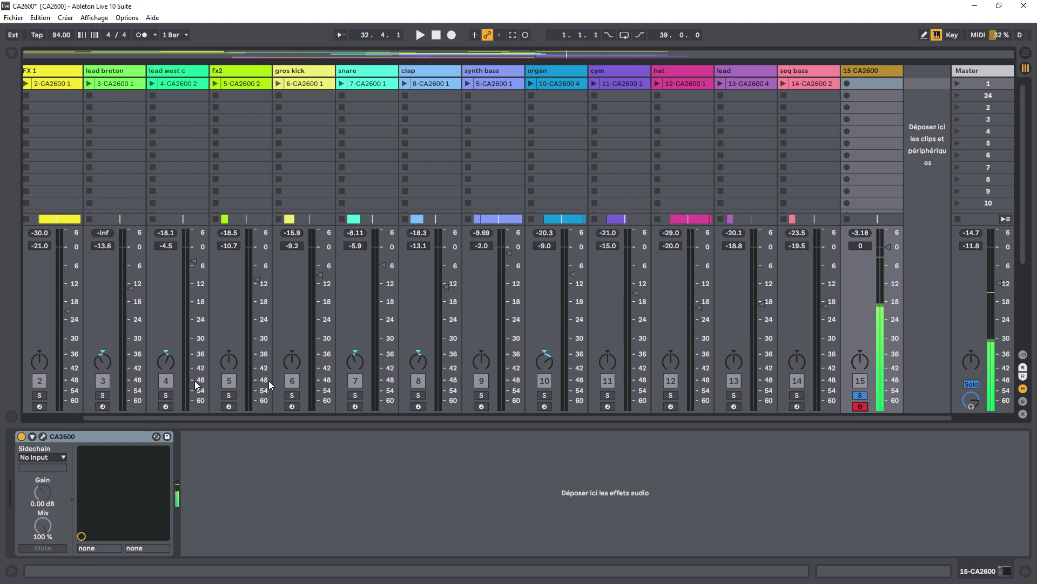
- Show the CA2600 interface, start saving the current patch as a preset, and review the available preset collections
{"action": "key", "text": "ctrl+alt+p"}
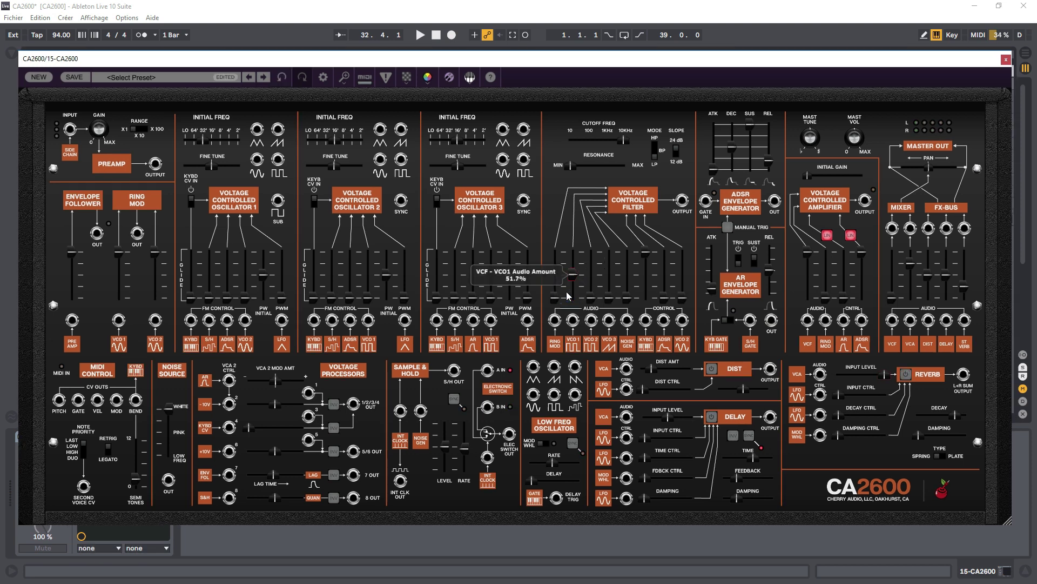
{"action": "left_click", "coordinate": [67, 79]}
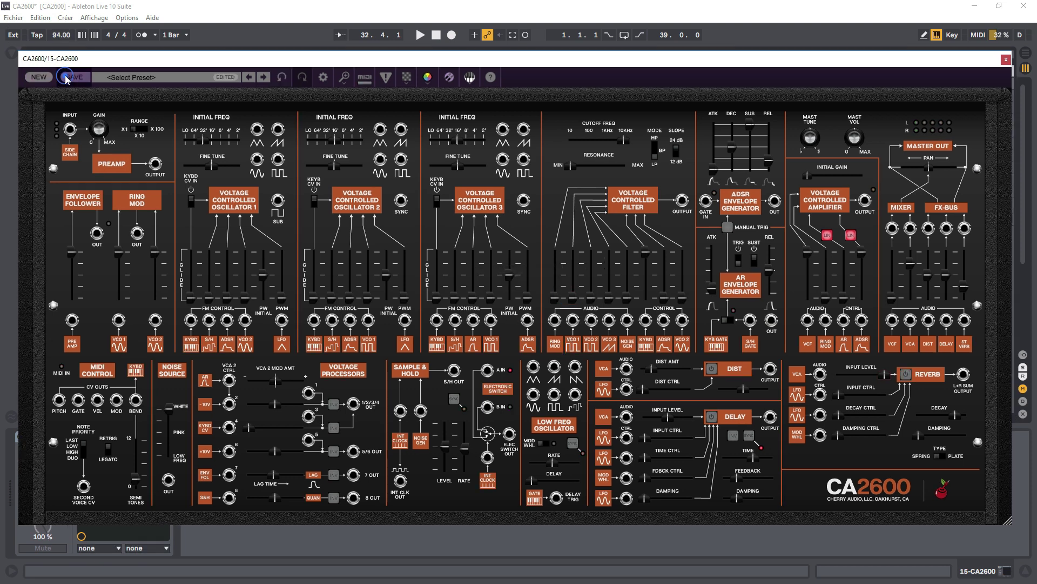
{"action": "left_click_drag", "start_coordinate": [134, 97], "coordinate": [457, 146]}
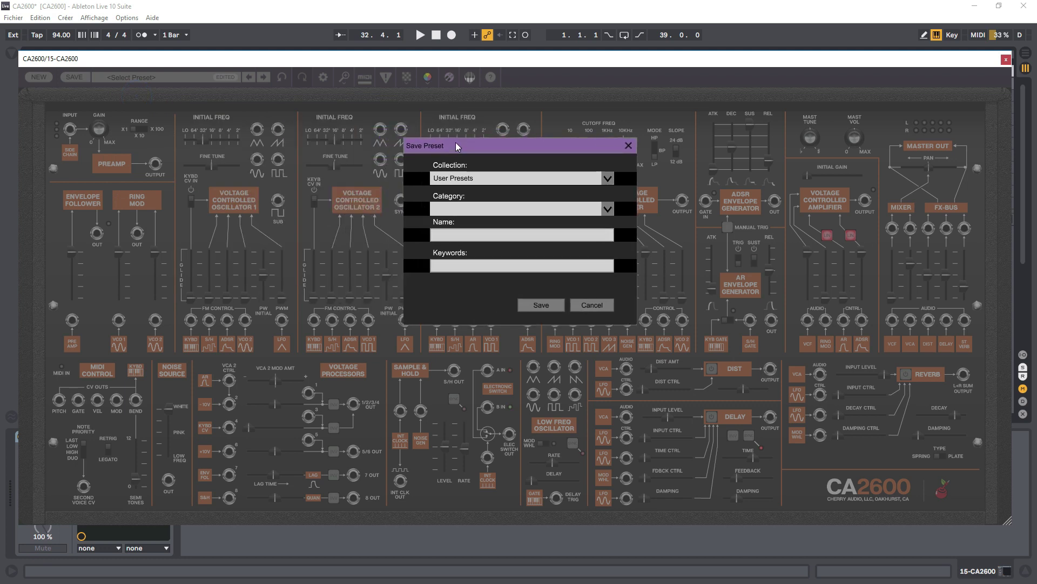
{"action": "left_click", "coordinate": [610, 177]}
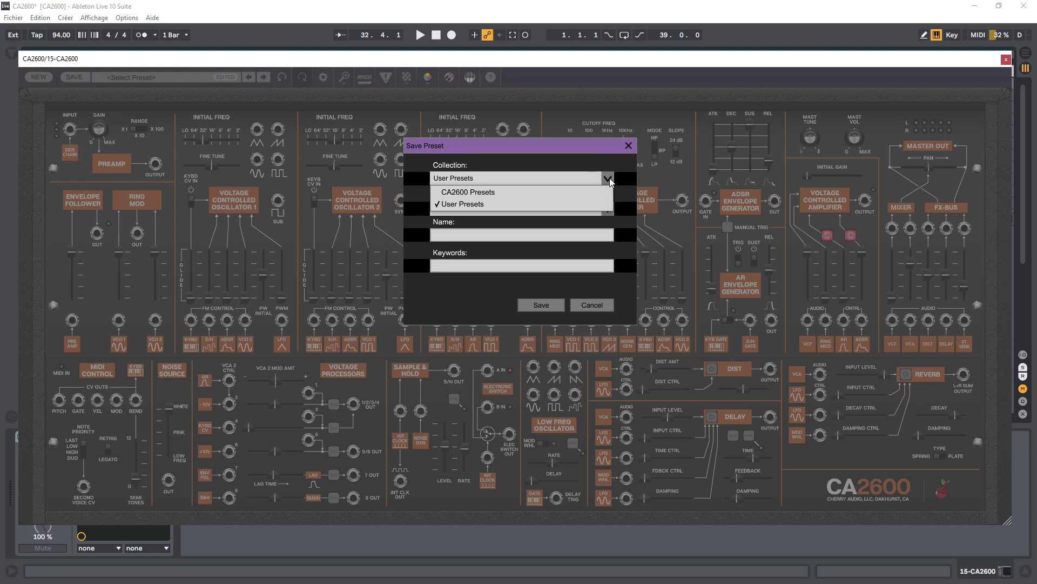
{"action": "left_click", "coordinate": [610, 179]}
{"action": "left_click", "coordinate": [609, 177]}
{"action": "left_click", "coordinate": [608, 179]}
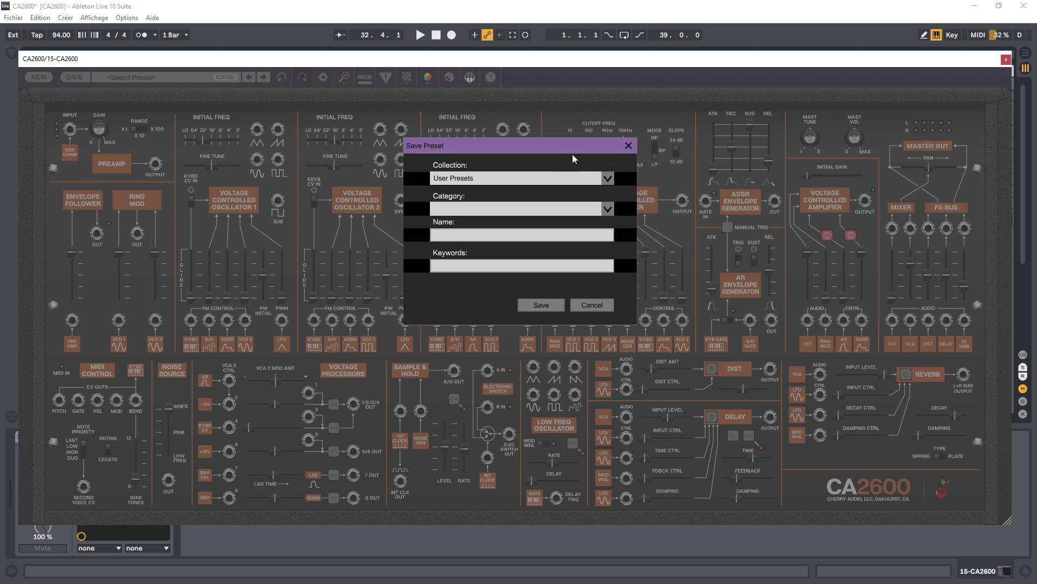
- Assign the zarbi category to the new preset, view its name and keywords fields, and cancel saving
{"action": "left_click", "coordinate": [608, 209]}
{"action": "left_click", "coordinate": [608, 210]}
{"action": "left_click", "coordinate": [608, 208]}
{"action": "left_click", "coordinate": [486, 228]}
{"action": "left_click", "coordinate": [476, 232]}
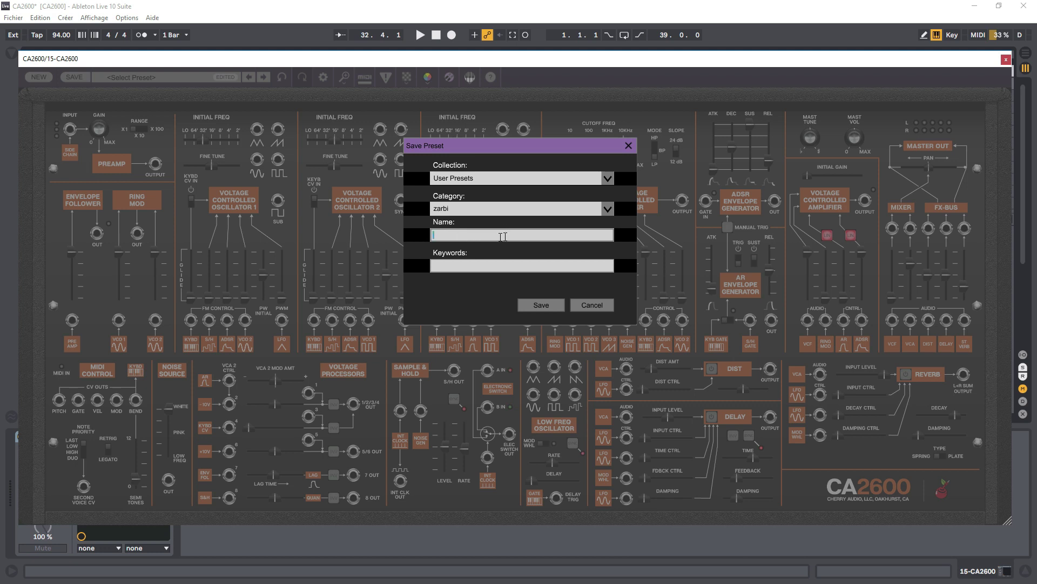
{"action": "left_click", "coordinate": [527, 265]}
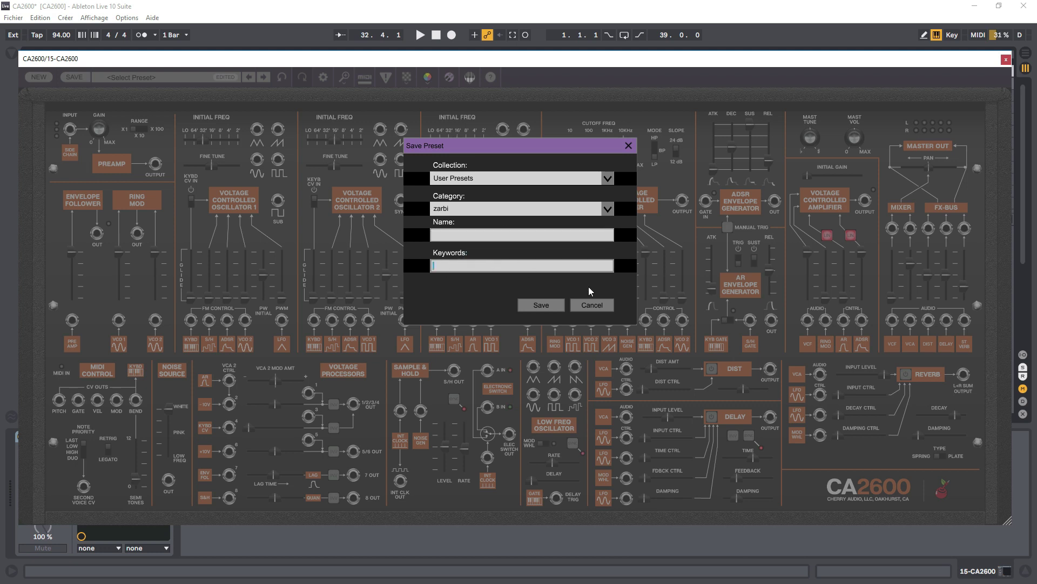
{"action": "left_click", "coordinate": [608, 310]}
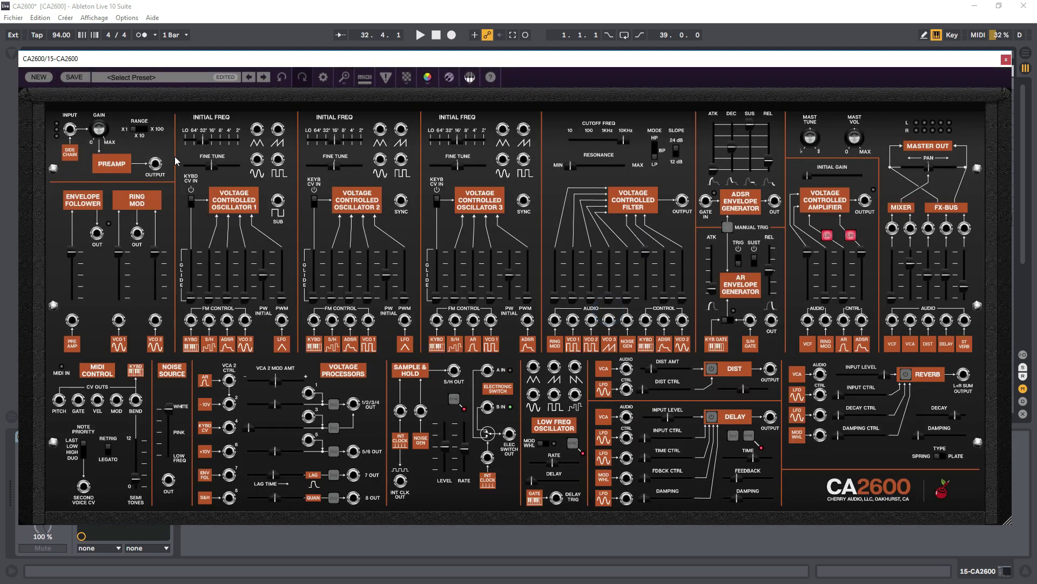
- Browse the User Presets collection and the full list of CA2600 Presets, and close the preset browser
{"action": "left_click", "coordinate": [73, 79]}
{"action": "left_click", "coordinate": [307, 97]}
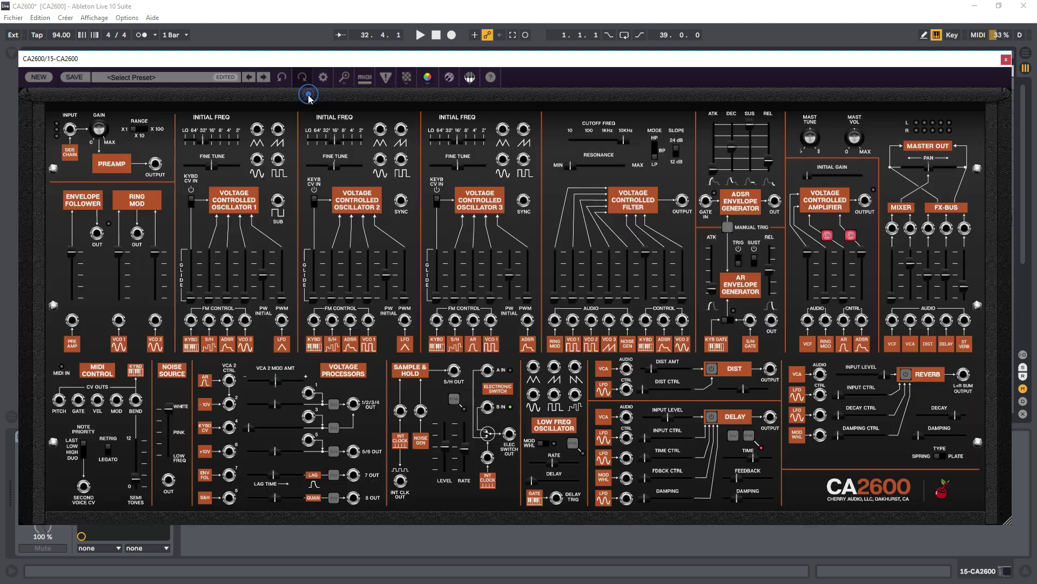
{"action": "left_click", "coordinate": [129, 79]}
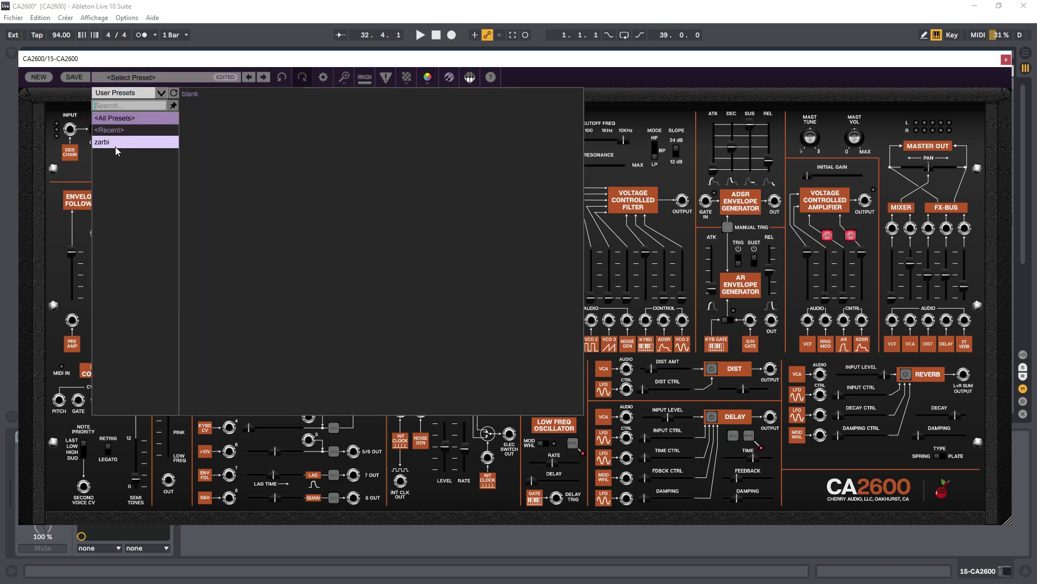
{"action": "left_click", "coordinate": [156, 93]}
{"action": "left_click", "coordinate": [126, 118]}
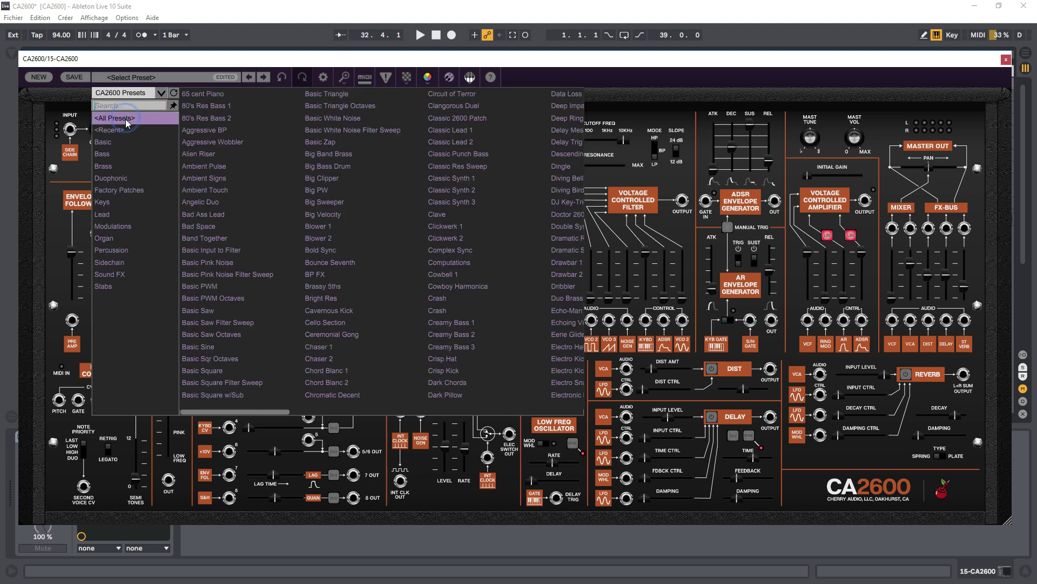
{"action": "scroll", "coordinate": [242, 164], "scroll_direction": "down", "scroll_amount": 5}
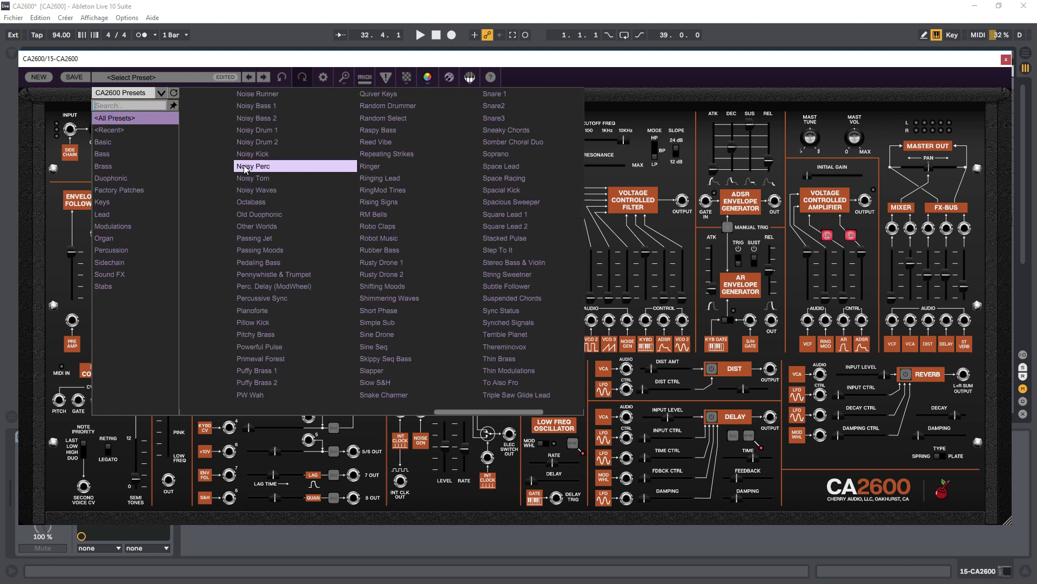
{"action": "scroll", "coordinate": [244, 164], "scroll_direction": "up", "scroll_amount": 4}
{"action": "left_click", "coordinate": [216, 77]}
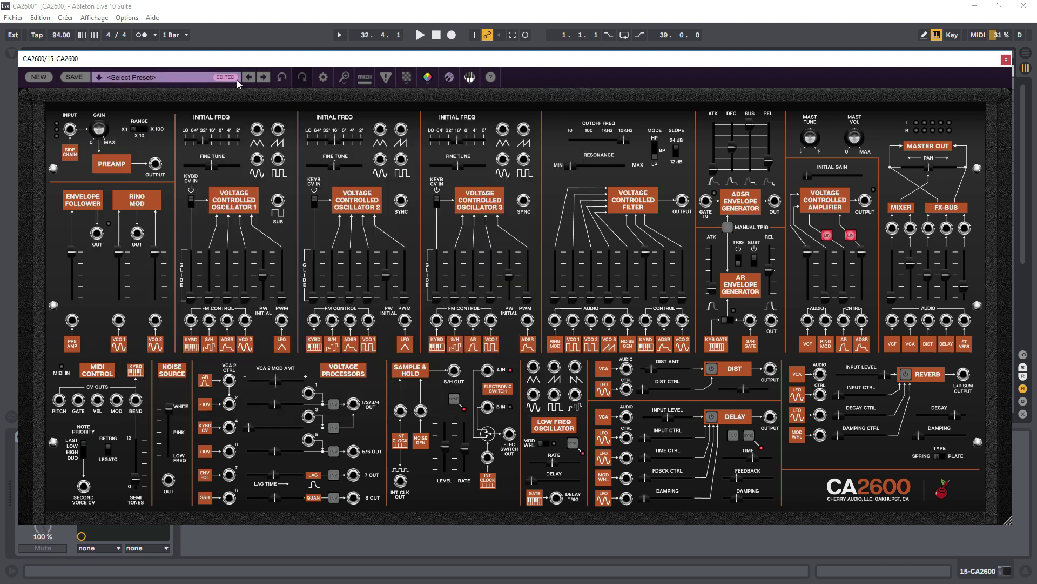
- Step backward and forward through the presets, load Encroachment from the Modulations category, and step on to Evolutionary and beyond
{"action": "left_click", "coordinate": [248, 79]}
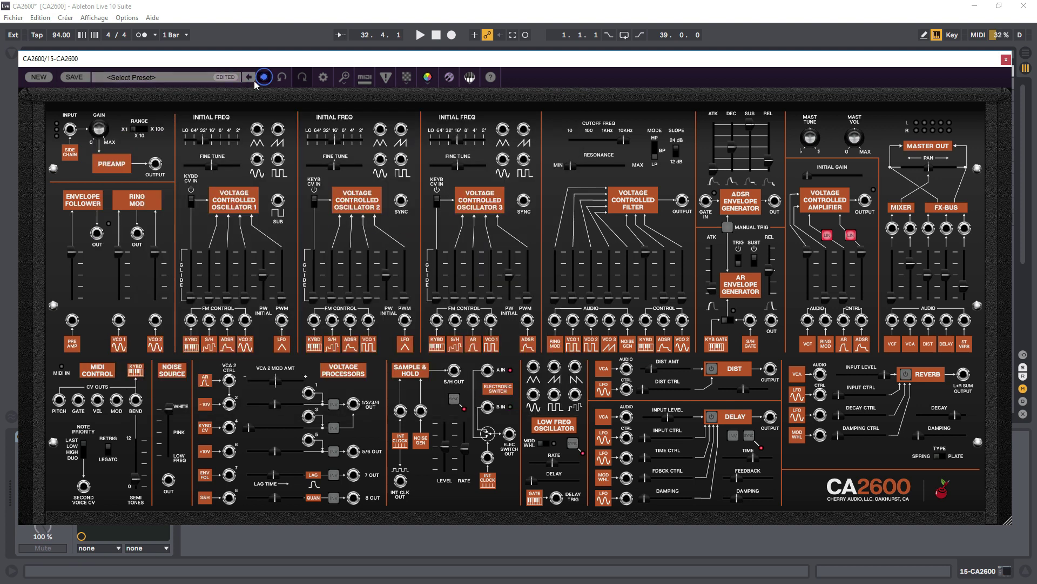
{"action": "left_click", "coordinate": [246, 79]}
{"action": "left_click", "coordinate": [249, 79]}
{"action": "left_click", "coordinate": [174, 77]}
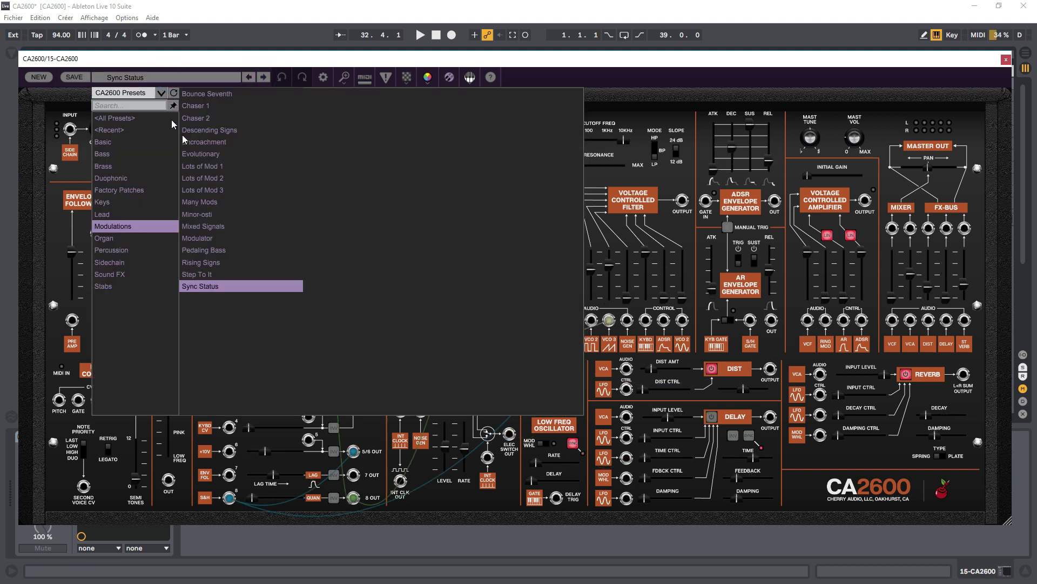
{"action": "left_click", "coordinate": [200, 146]}
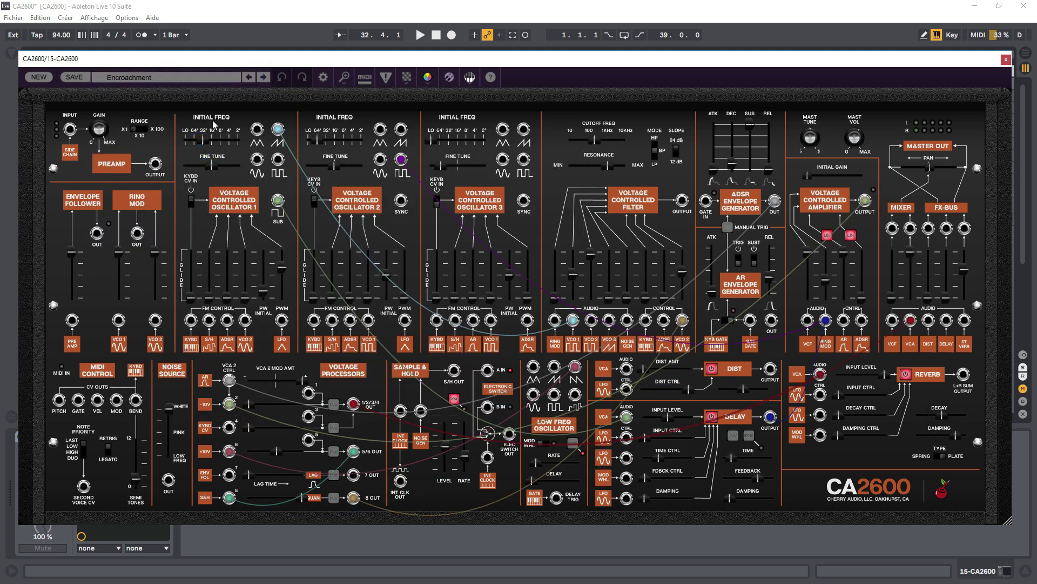
{"action": "left_click", "coordinate": [265, 78]}
{"action": "left_click", "coordinate": [264, 78]}
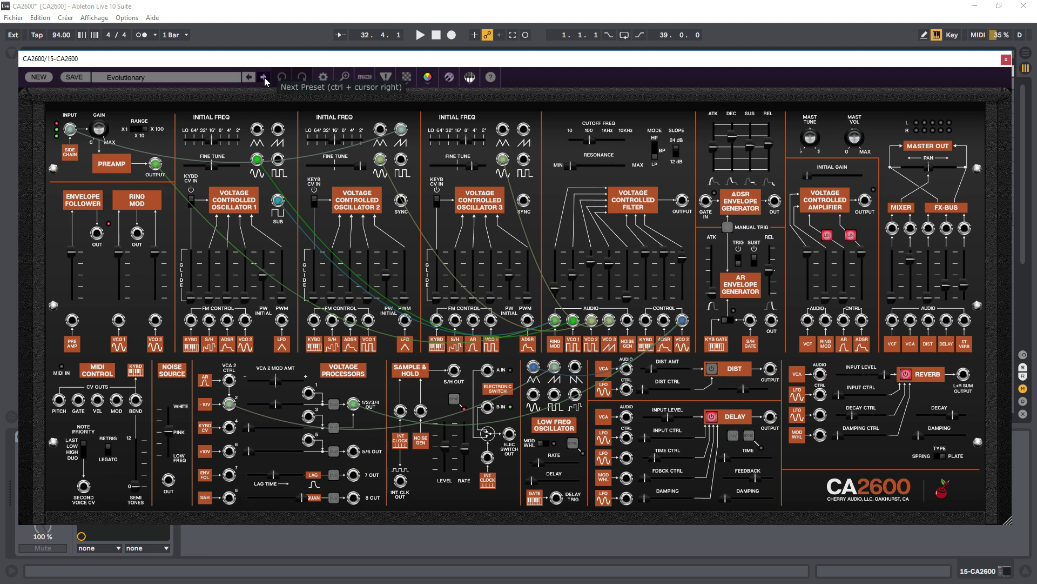
{"action": "left_click", "coordinate": [264, 78]}
- Undo the latest changes to the unsaved synth patch
{"action": "left_click", "coordinate": [281, 79]}
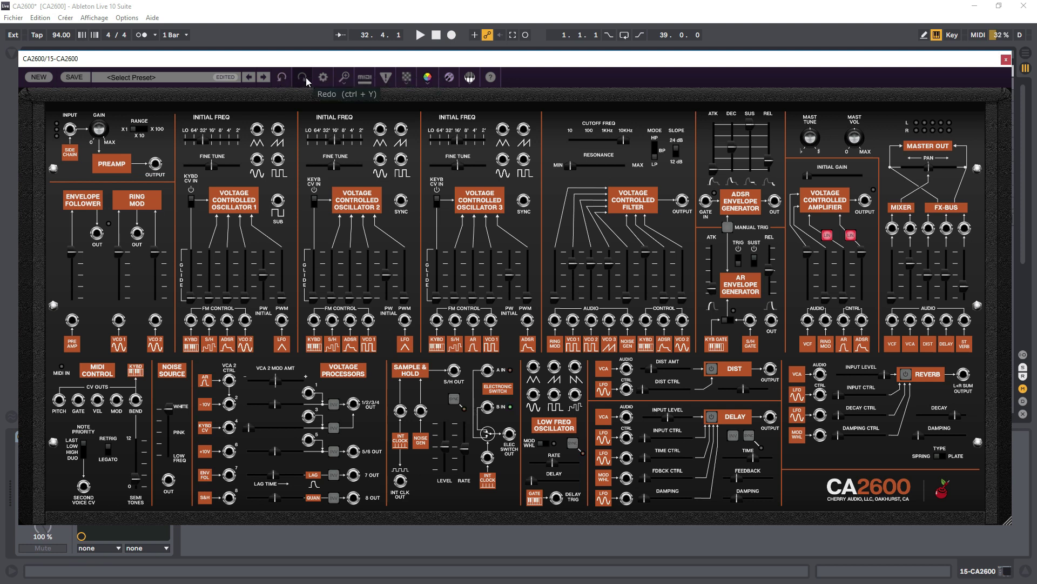
{"action": "left_click", "coordinate": [282, 81]}
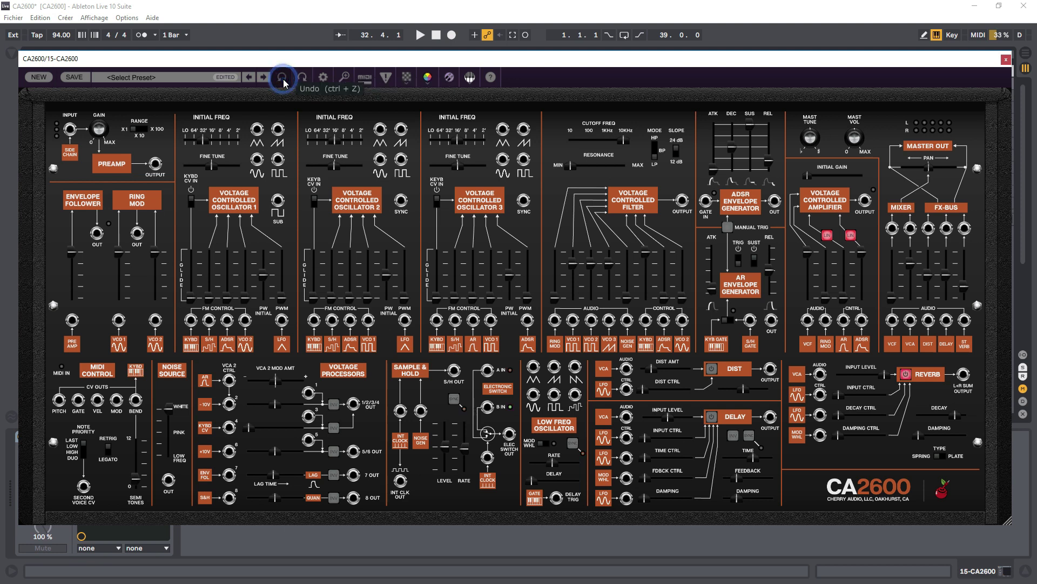